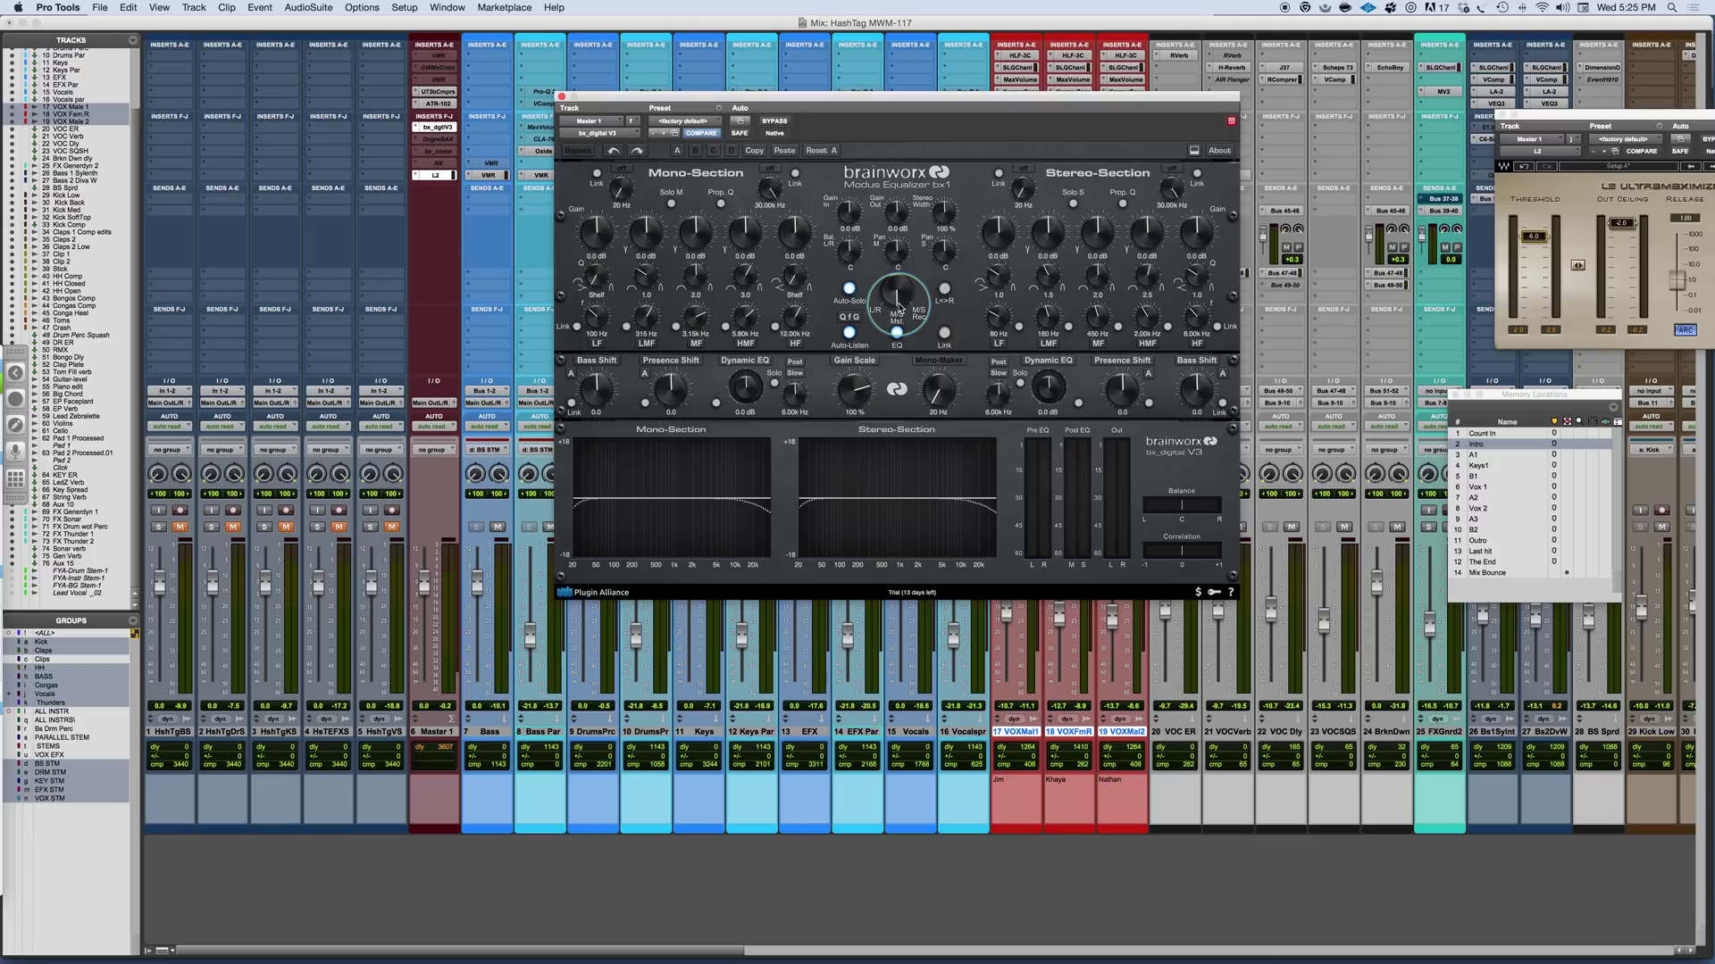
# Try the M/S Rec and L/R processing modes and return the mode selector to M/S Mst.
pyautogui.moveTo(900, 310); pyautogui.dragTo(902, 319)
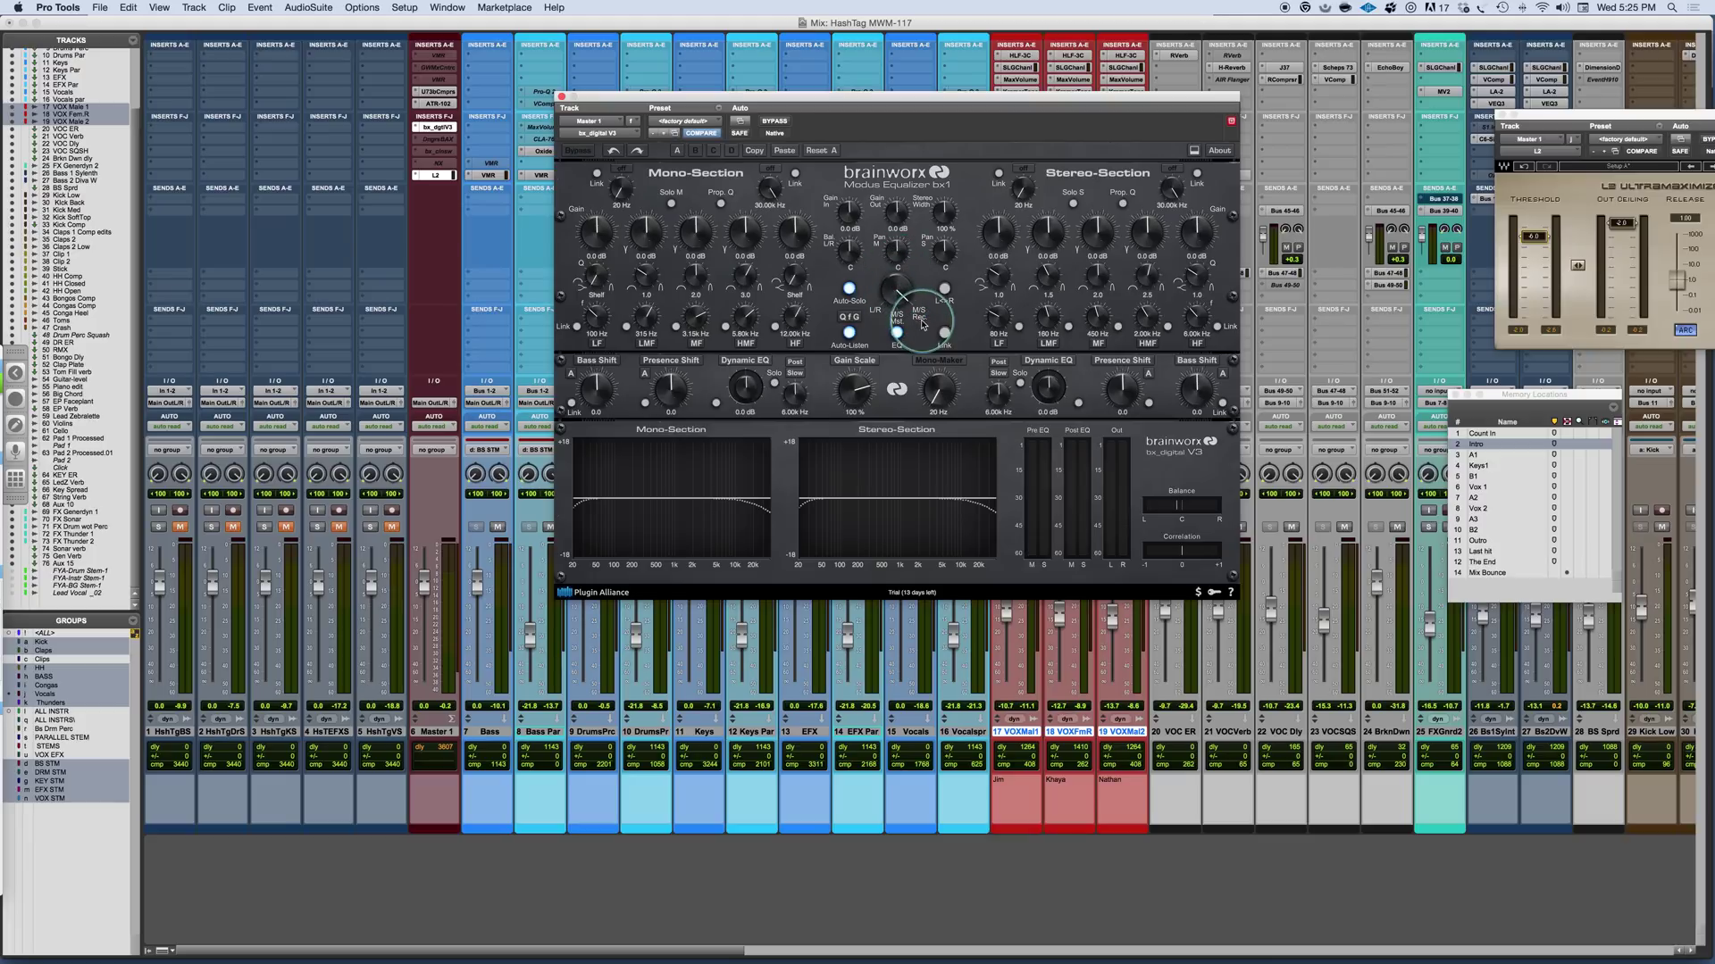
pyautogui.moveTo(890, 291); pyautogui.dragTo(893, 397)
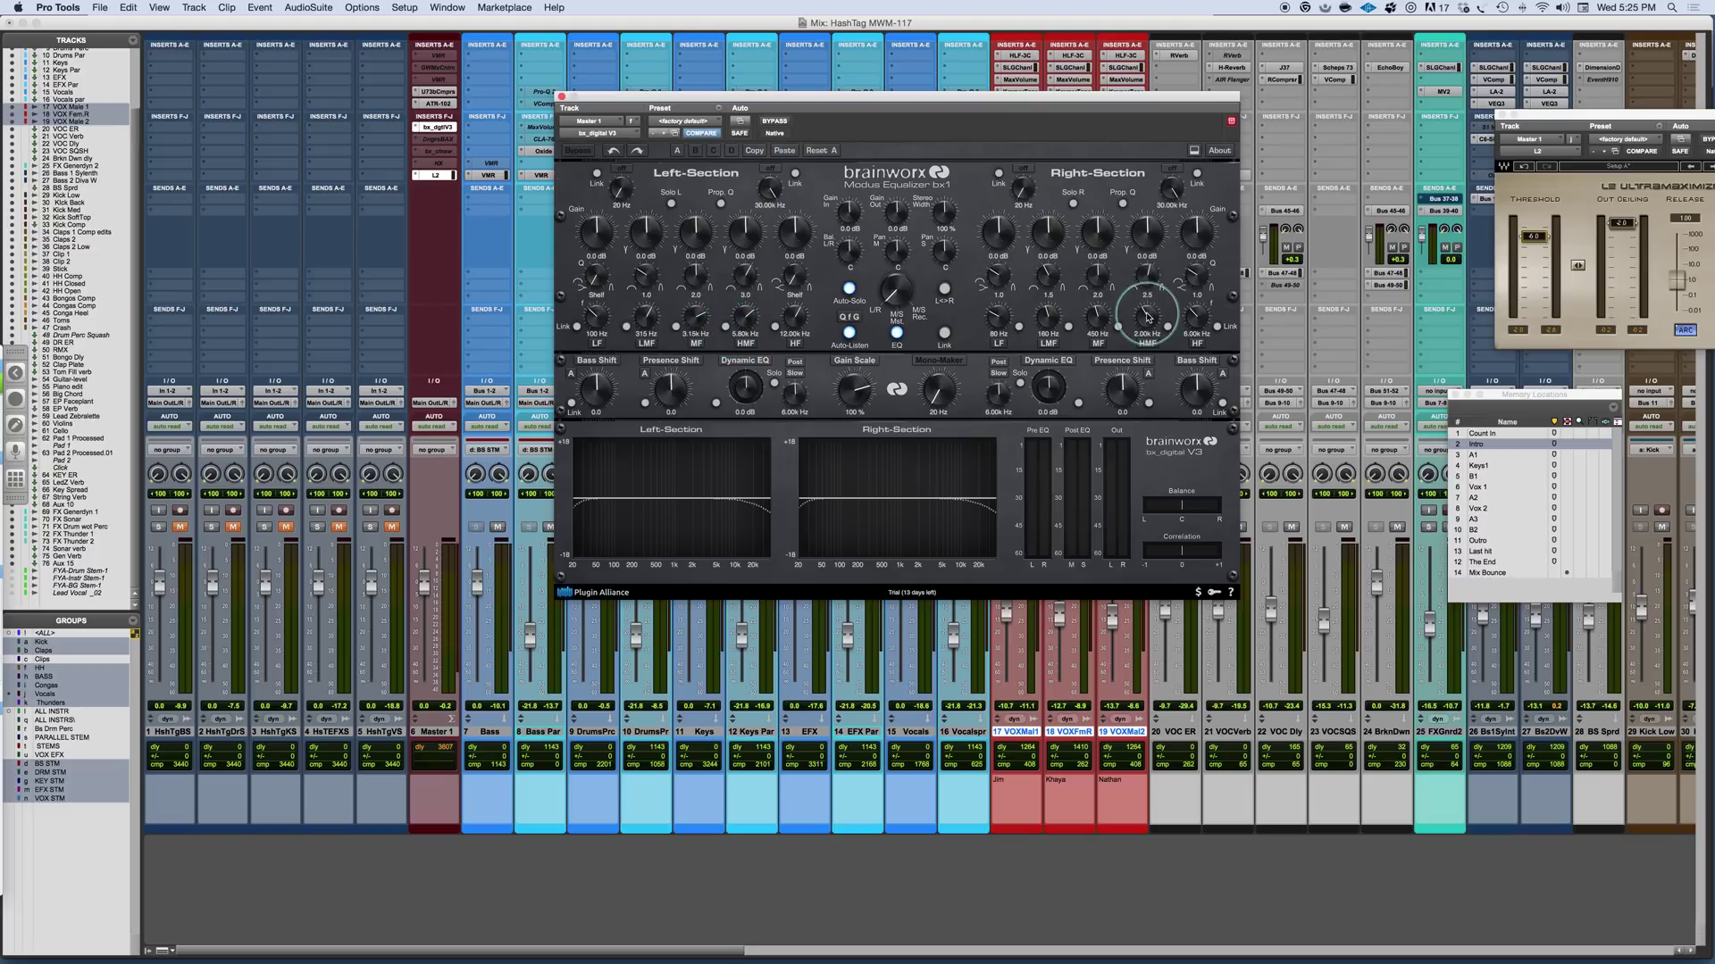
pyautogui.moveTo(893, 304); pyautogui.dragTo(894, 261)
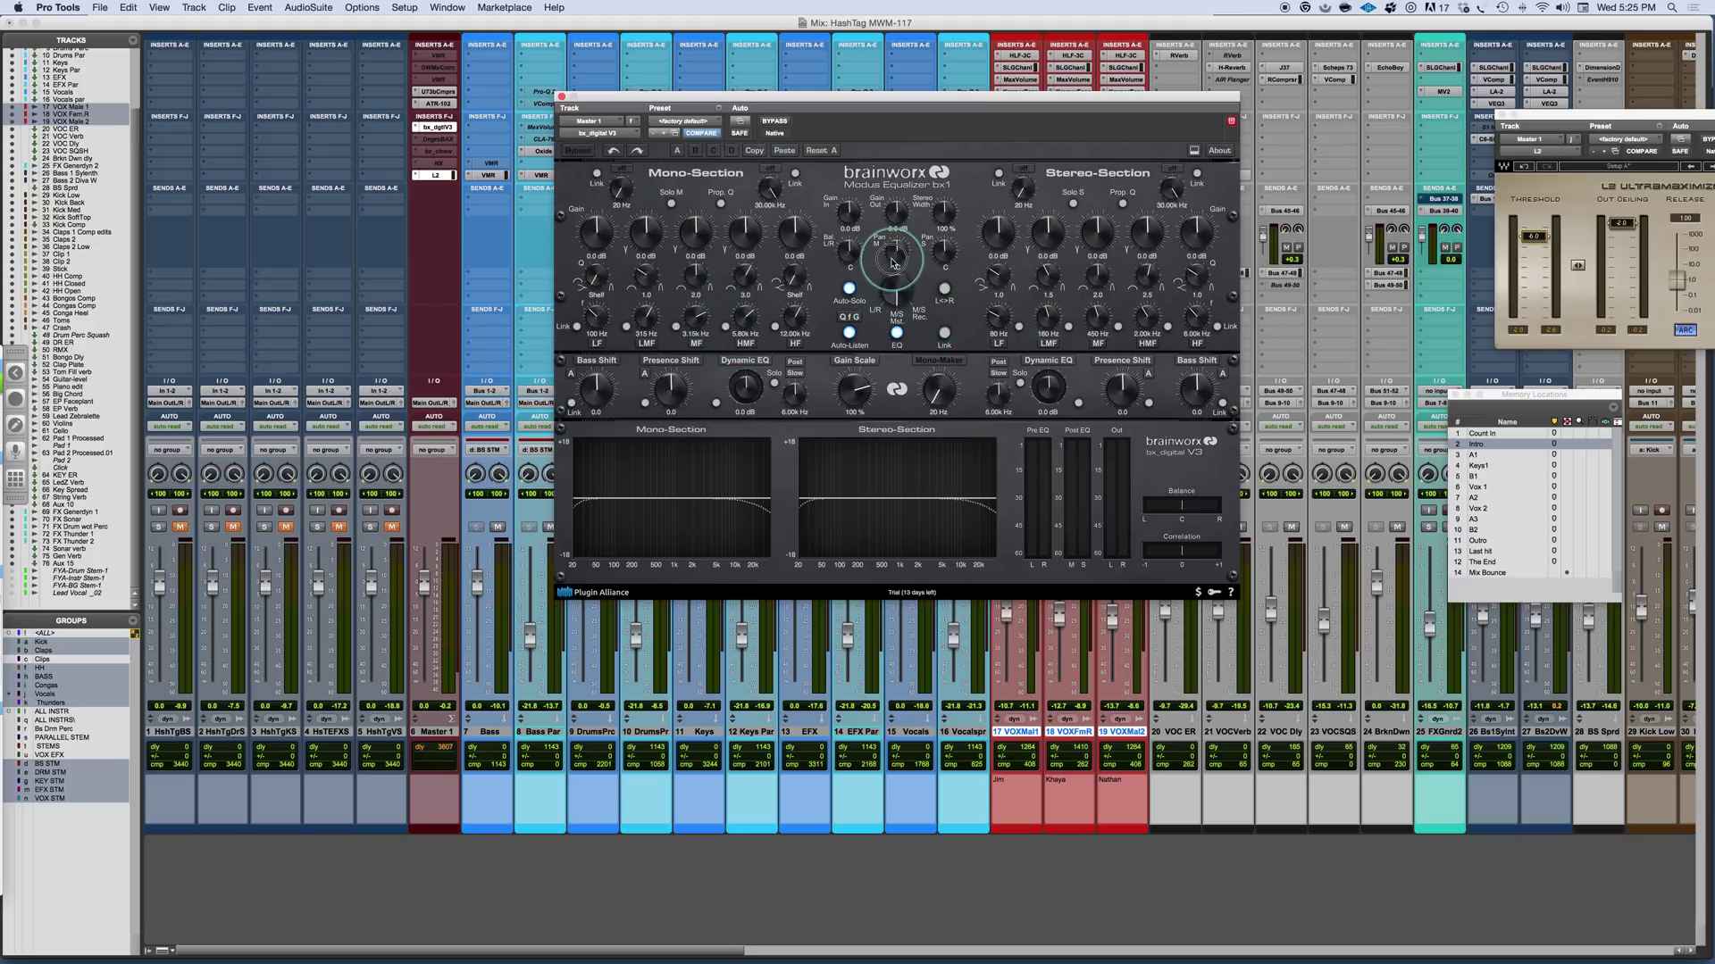
# Review the parameter combinations offered for Auto-Solo and keep the Q f G option.
pyautogui.click(848, 289)
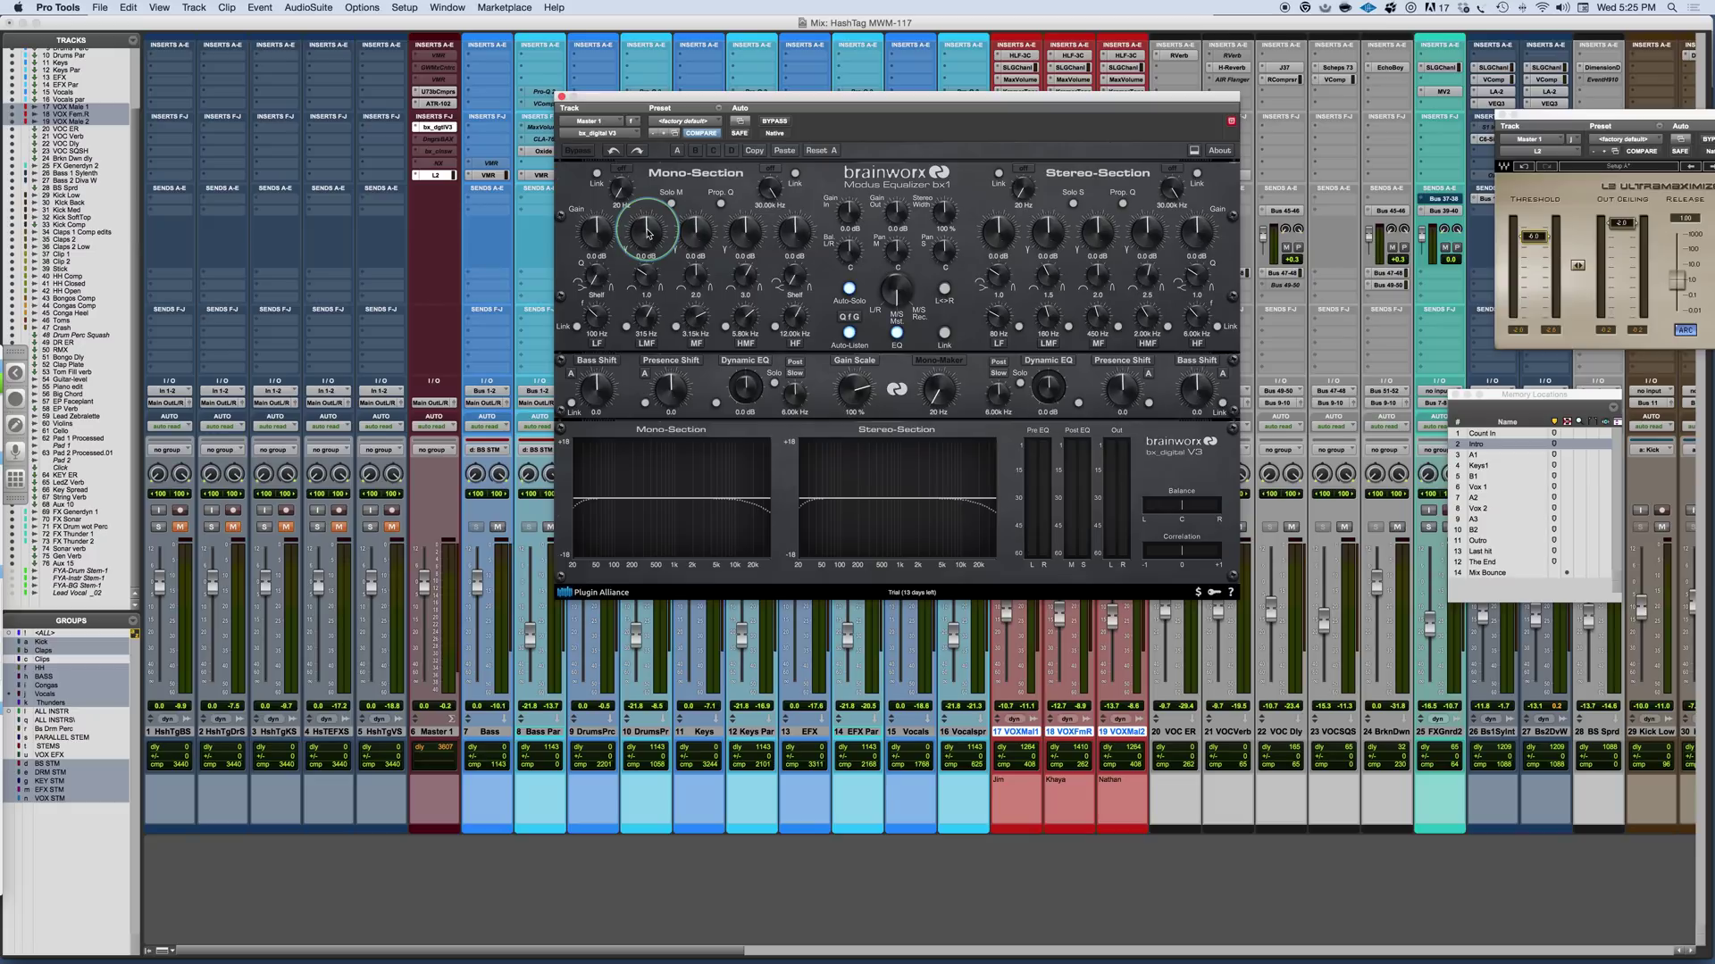
pyautogui.click(849, 316)
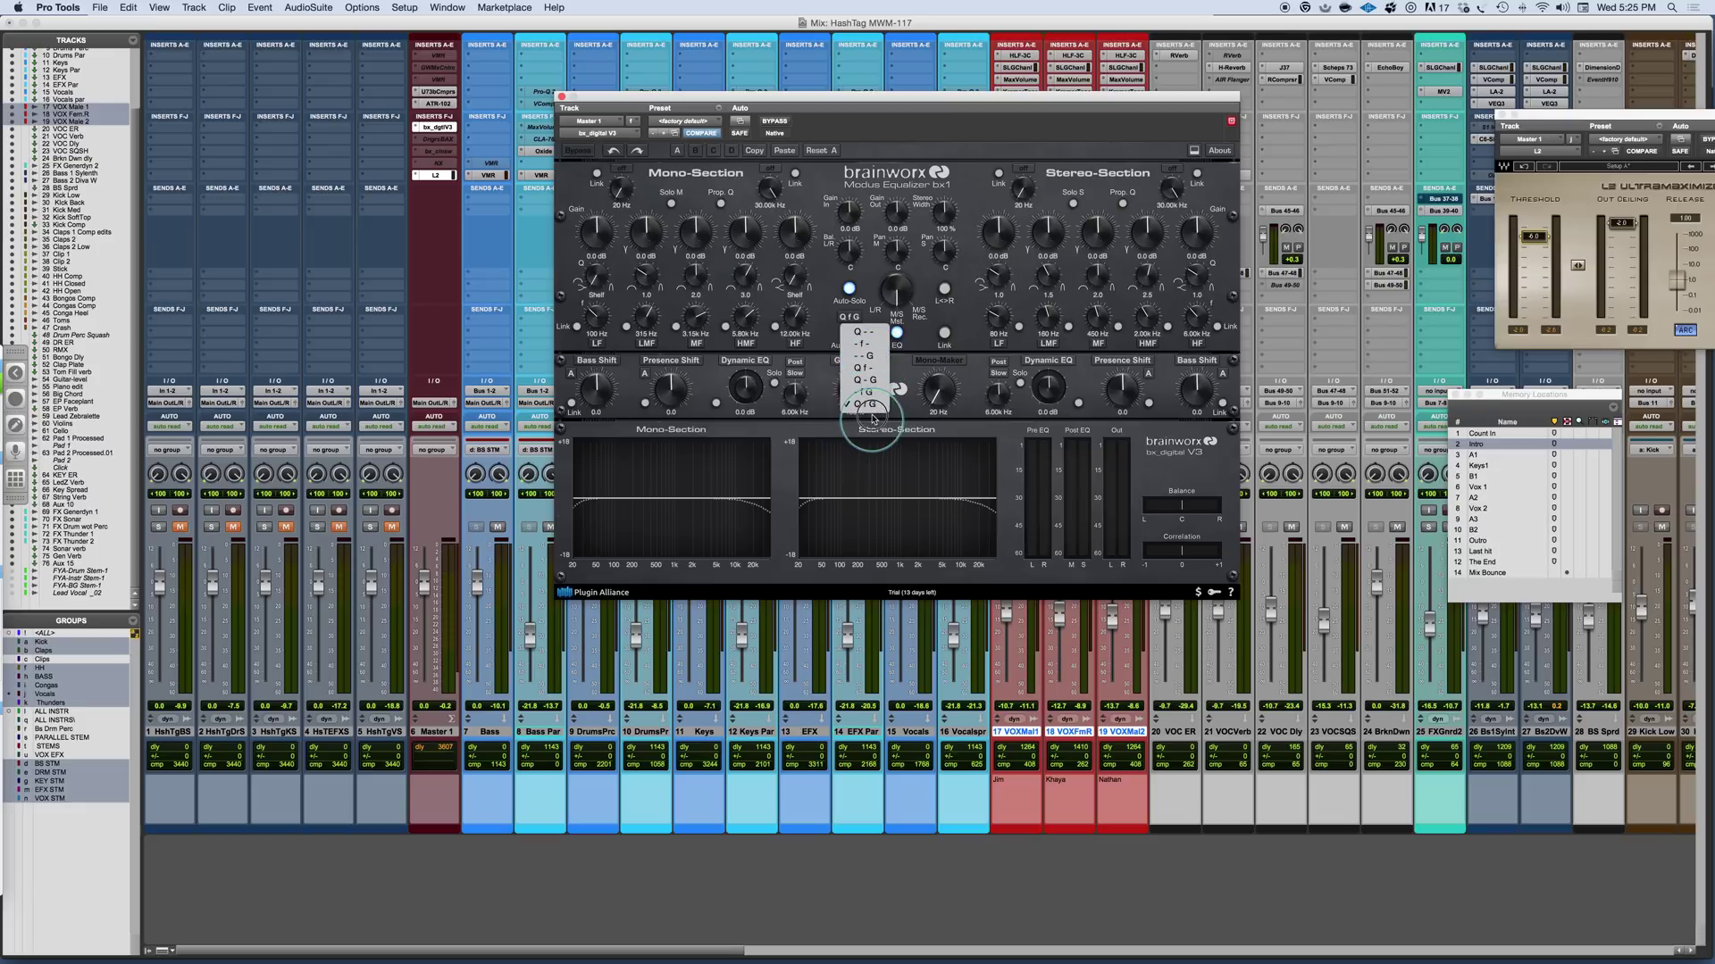
pyautogui.click(839, 136)
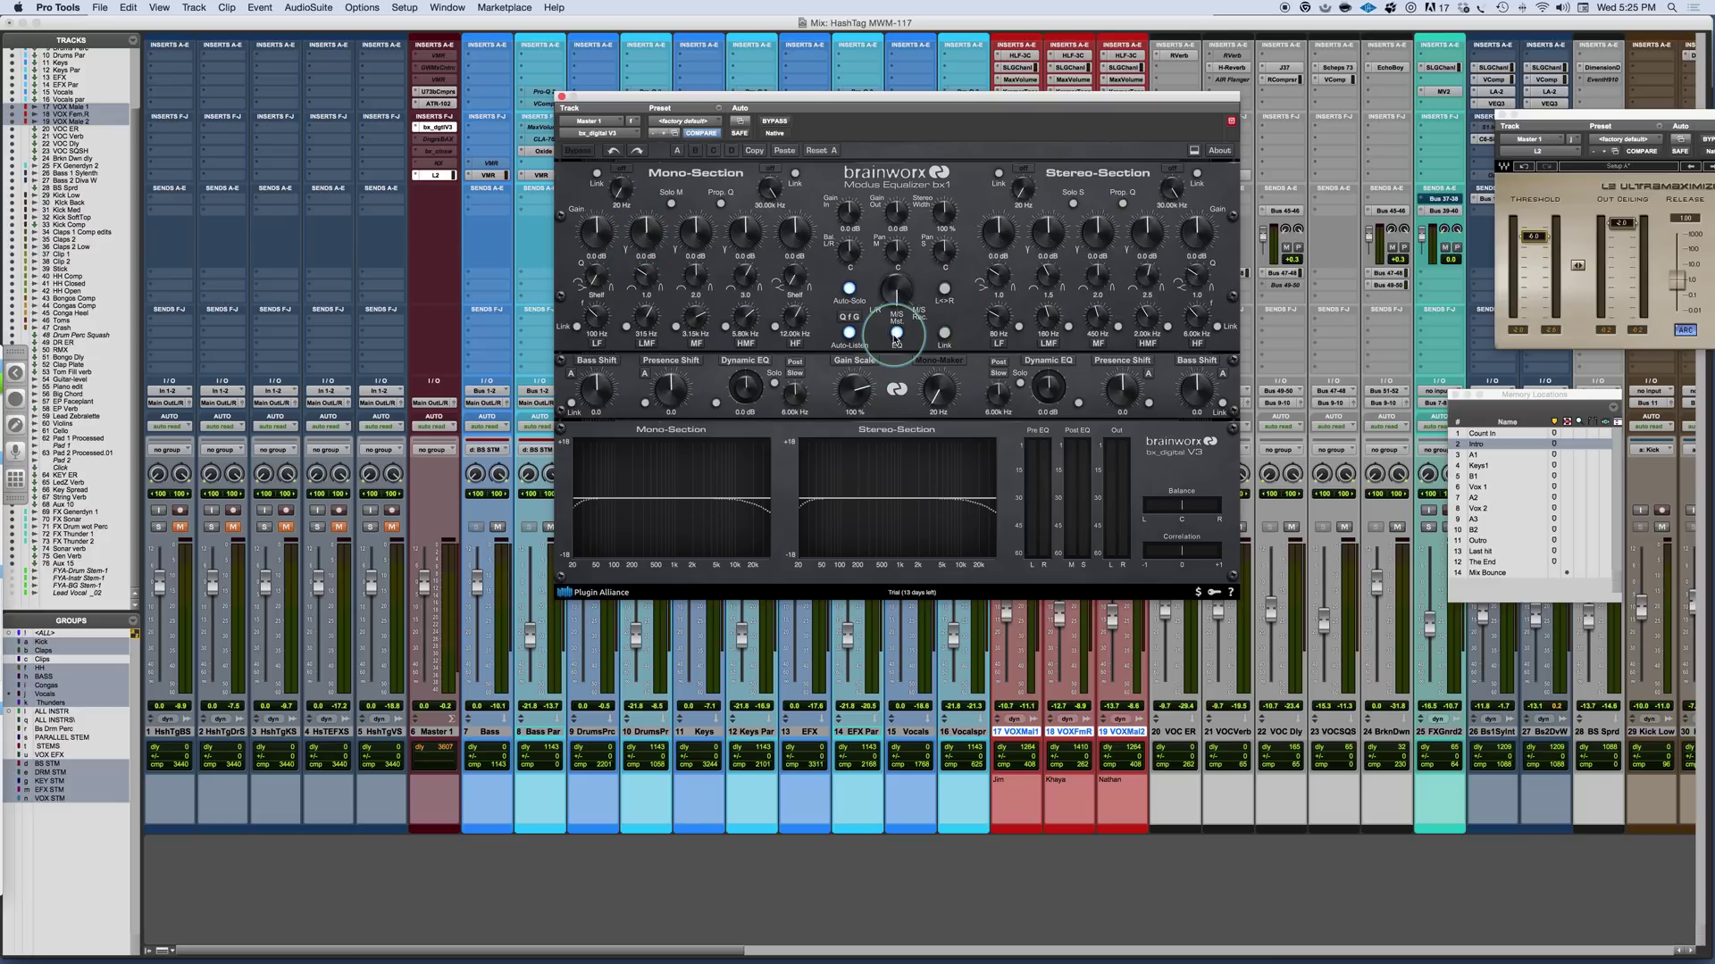
# Try the global link and the LF band's own link, leaving all Mono-Section and Stereo-Section EQ bands linked.
pyautogui.click(944, 335)
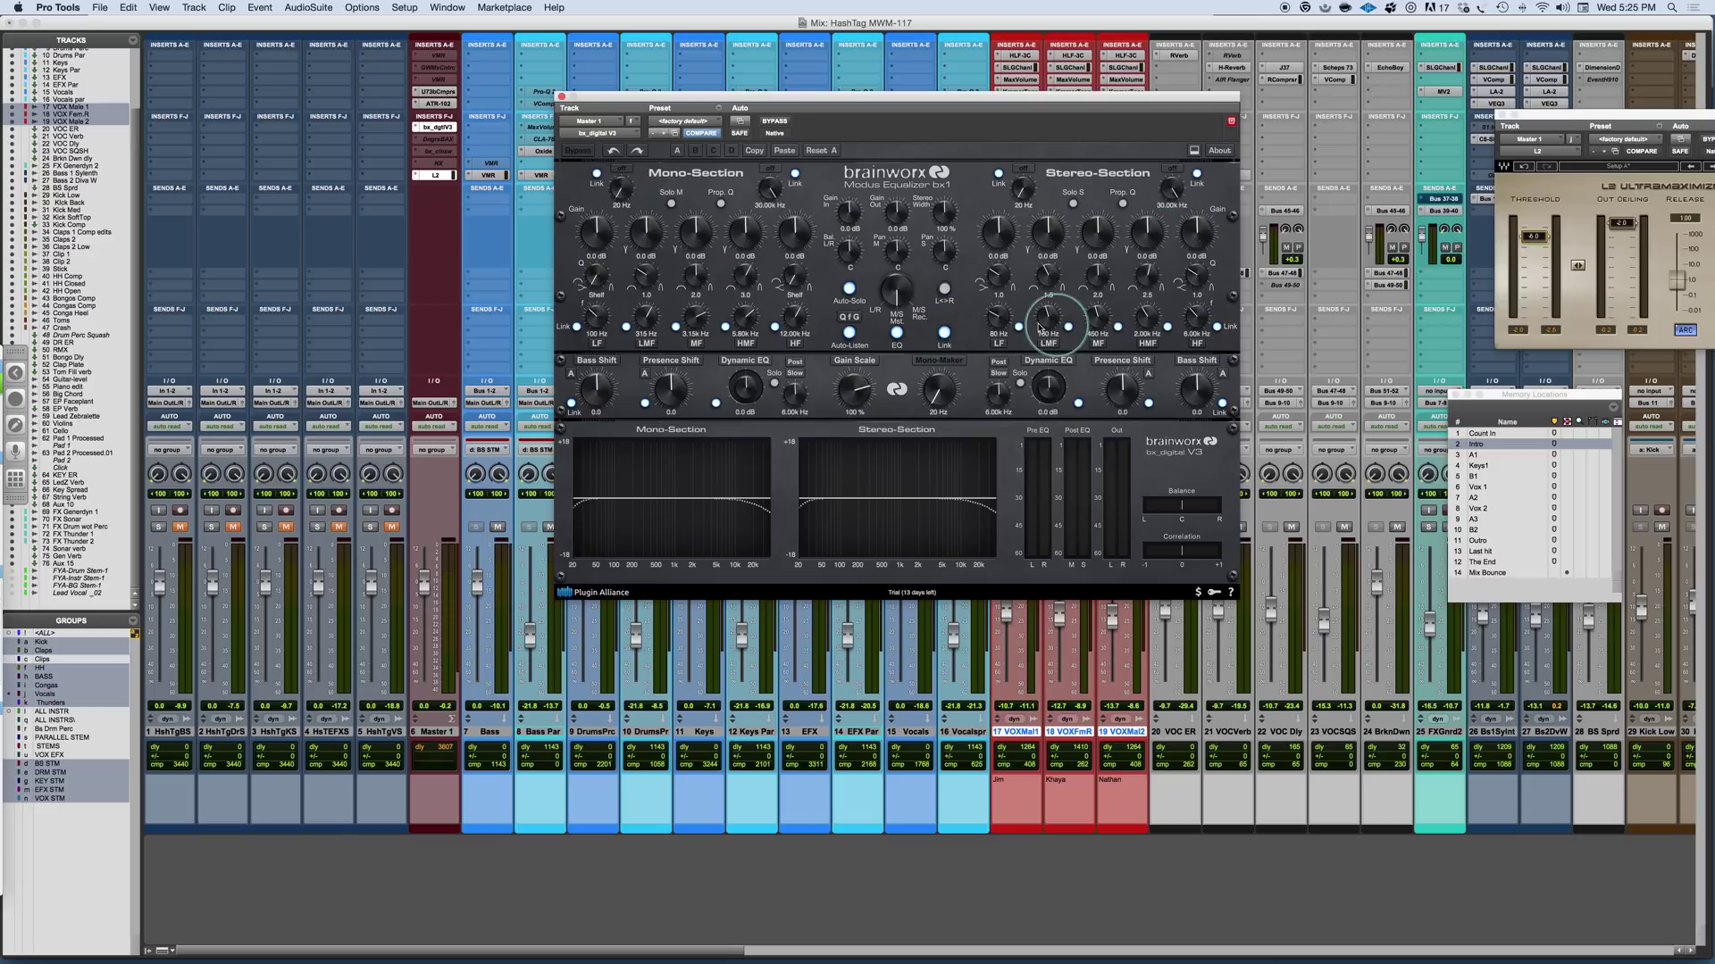
pyautogui.click(947, 336)
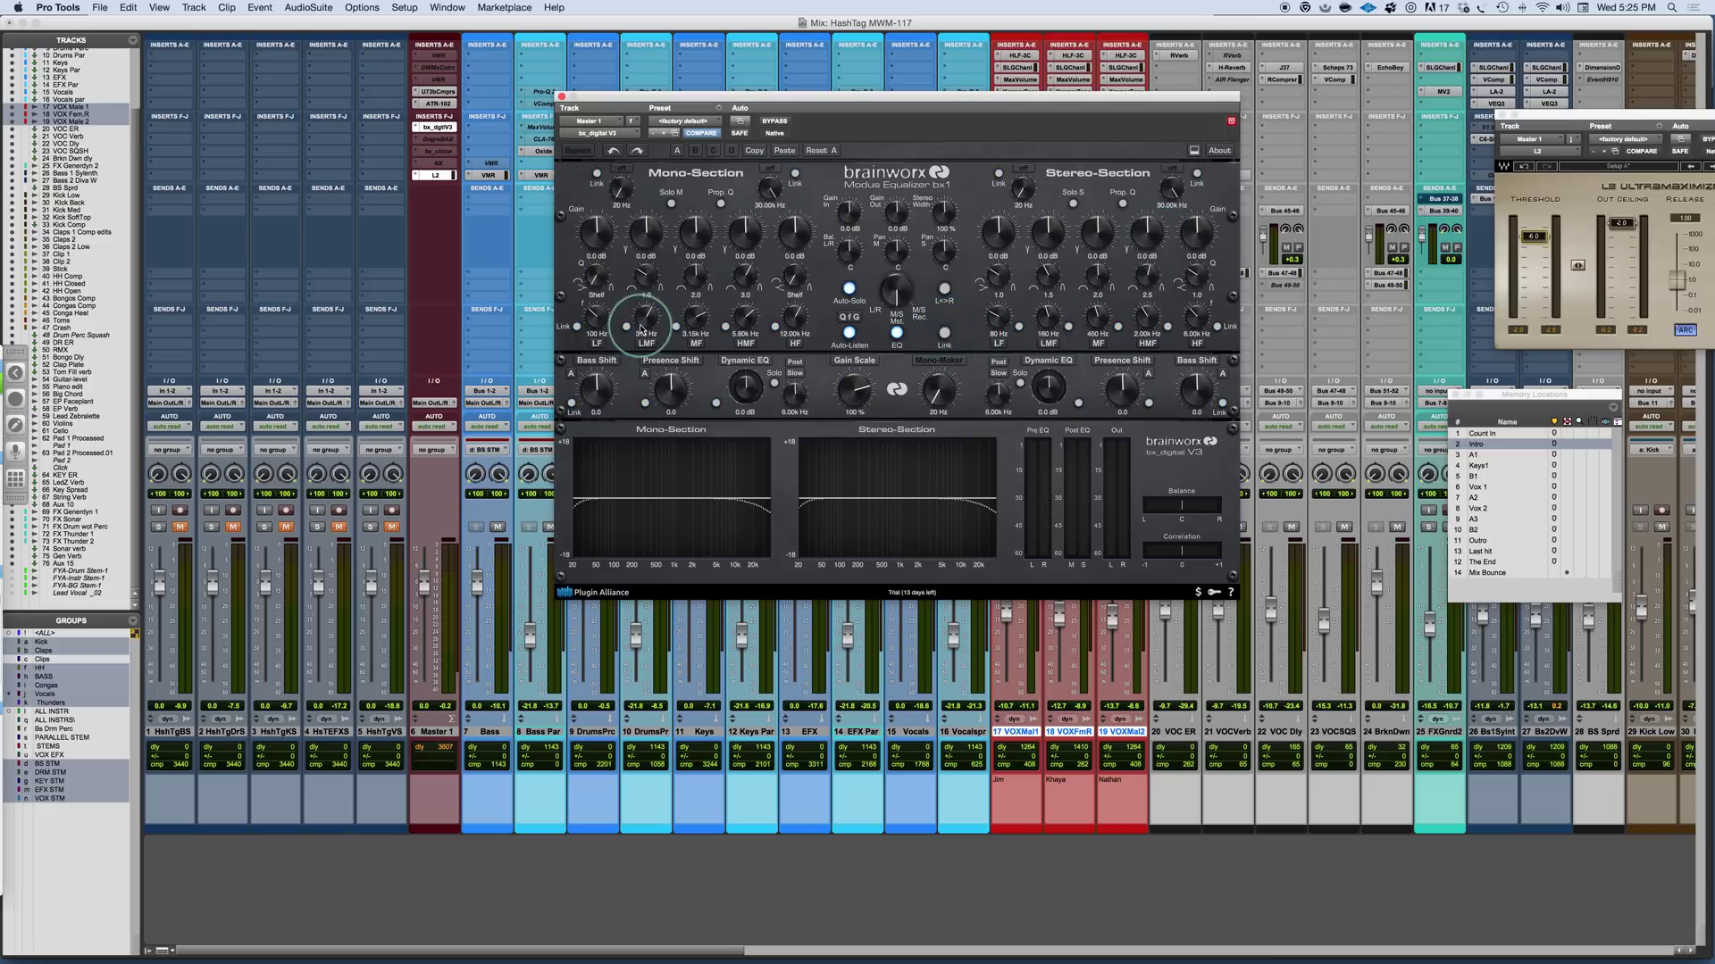
pyautogui.click(576, 327)
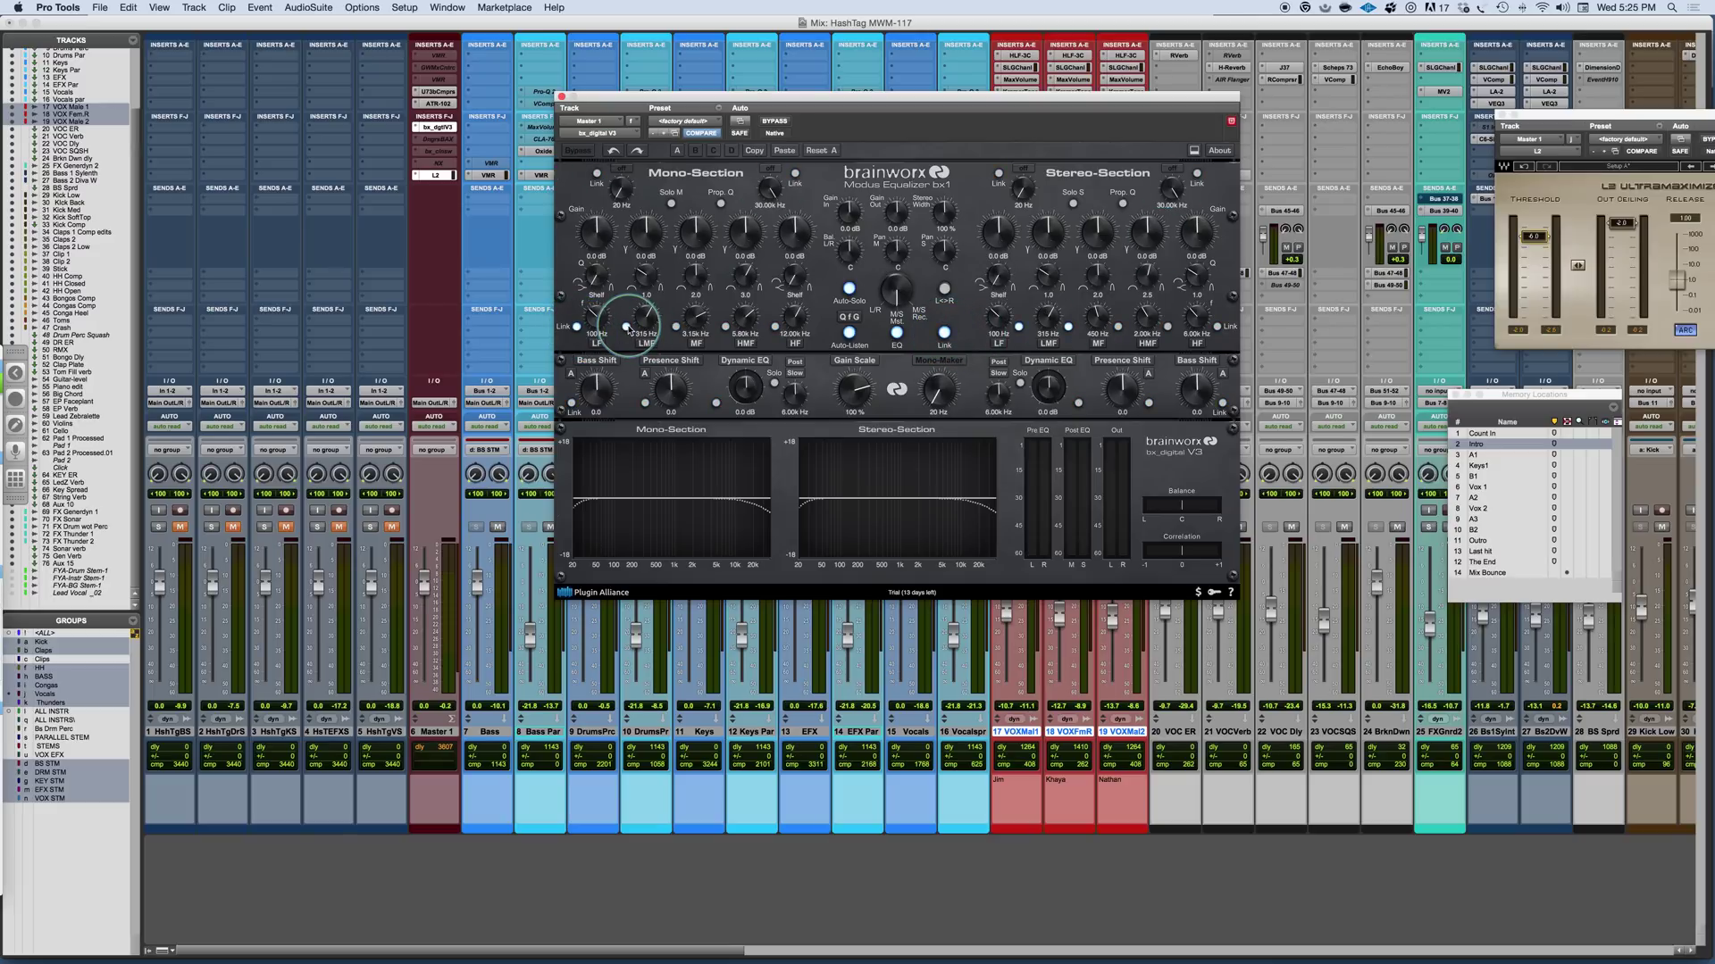
pyautogui.click(945, 336)
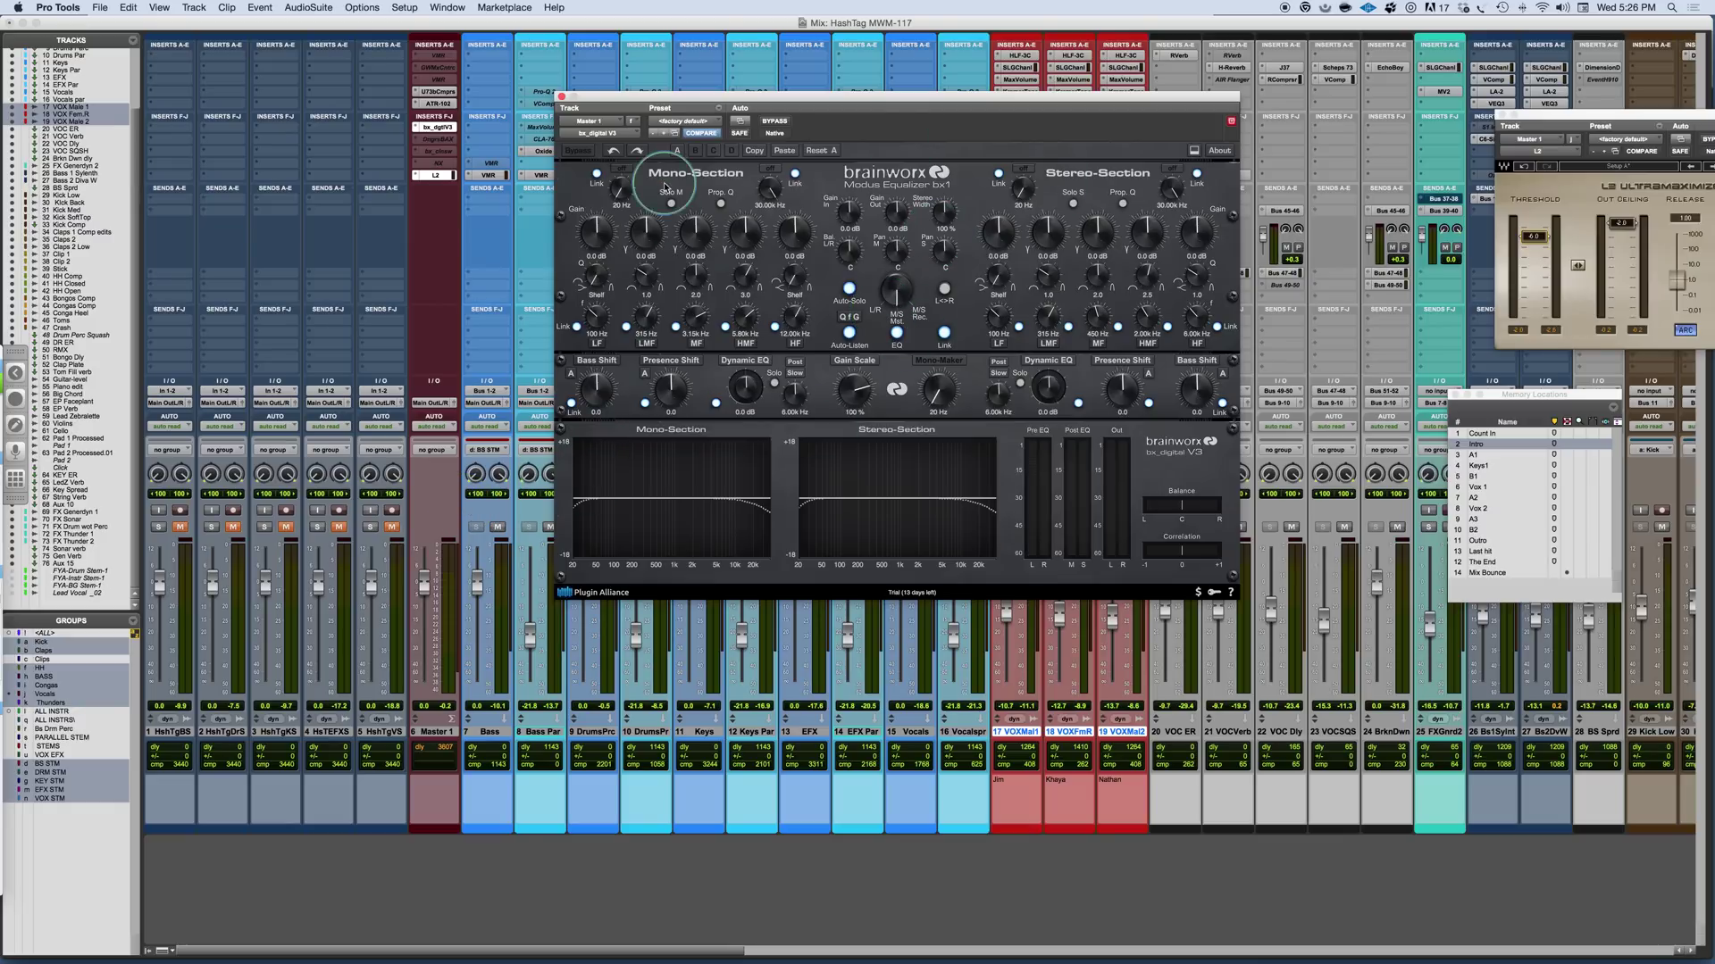
# Set the Stereo-Section high-pass filter to 77 Hz during playback, comparing the sound with the EQ bypassed.
pyautogui.click(1026, 169)
pyautogui.press('space')
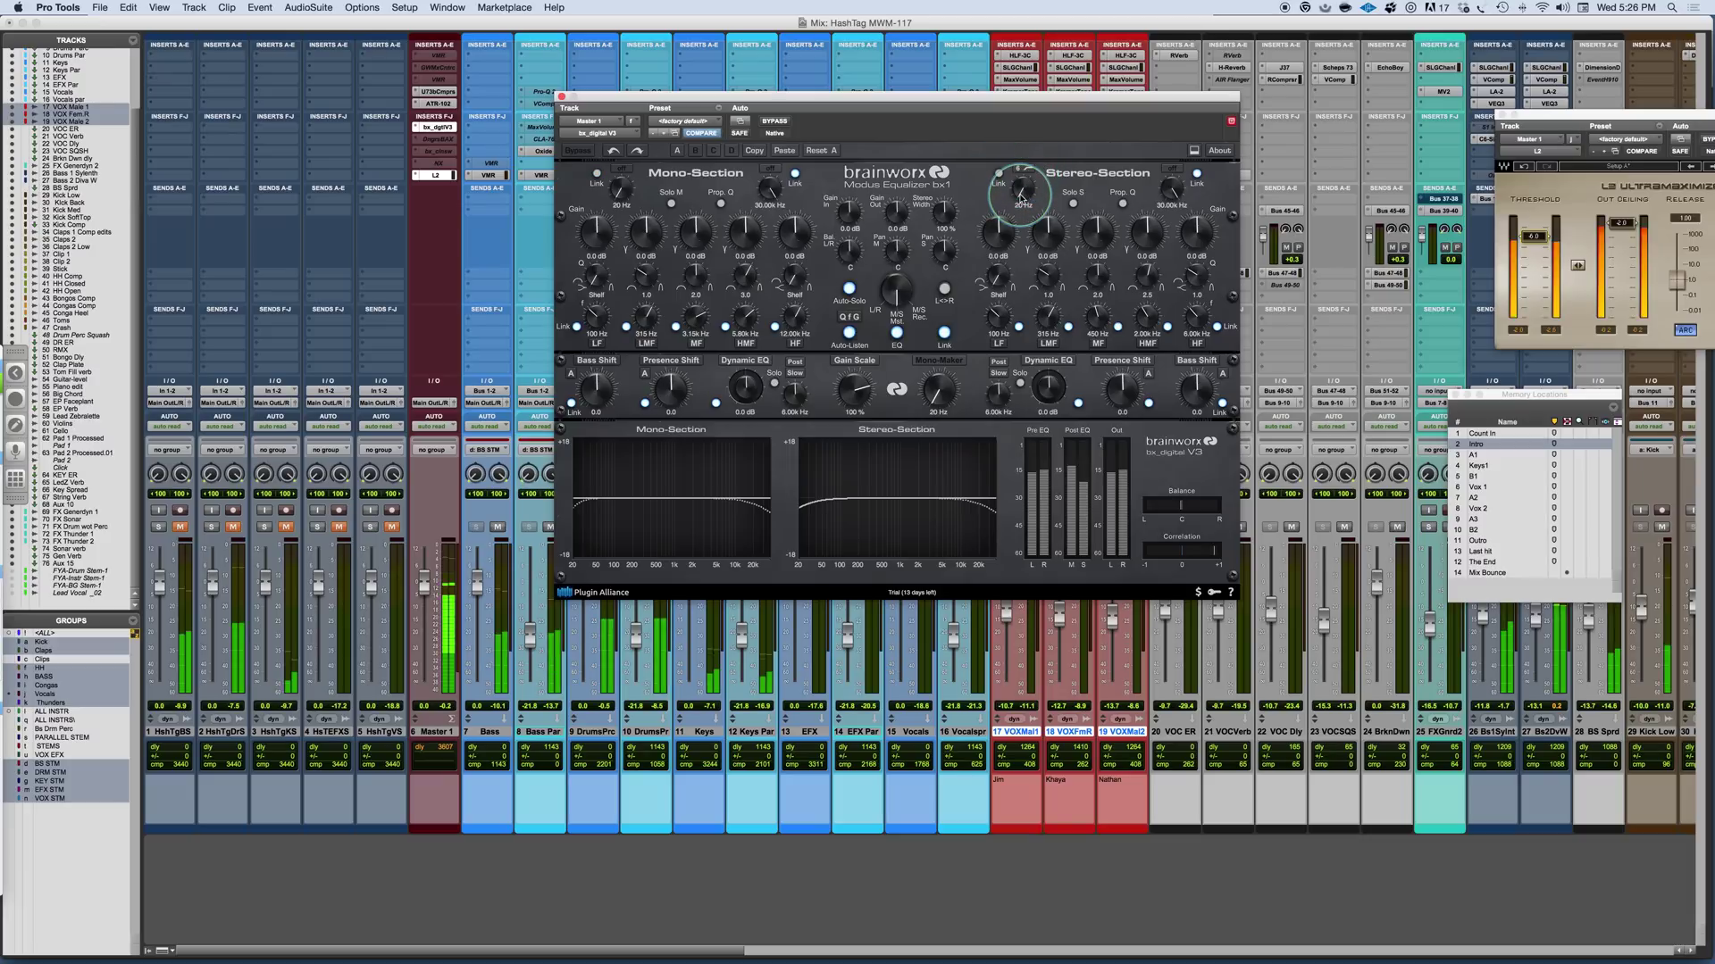
pyautogui.moveTo(1009, 181); pyautogui.dragTo(1005, 159)
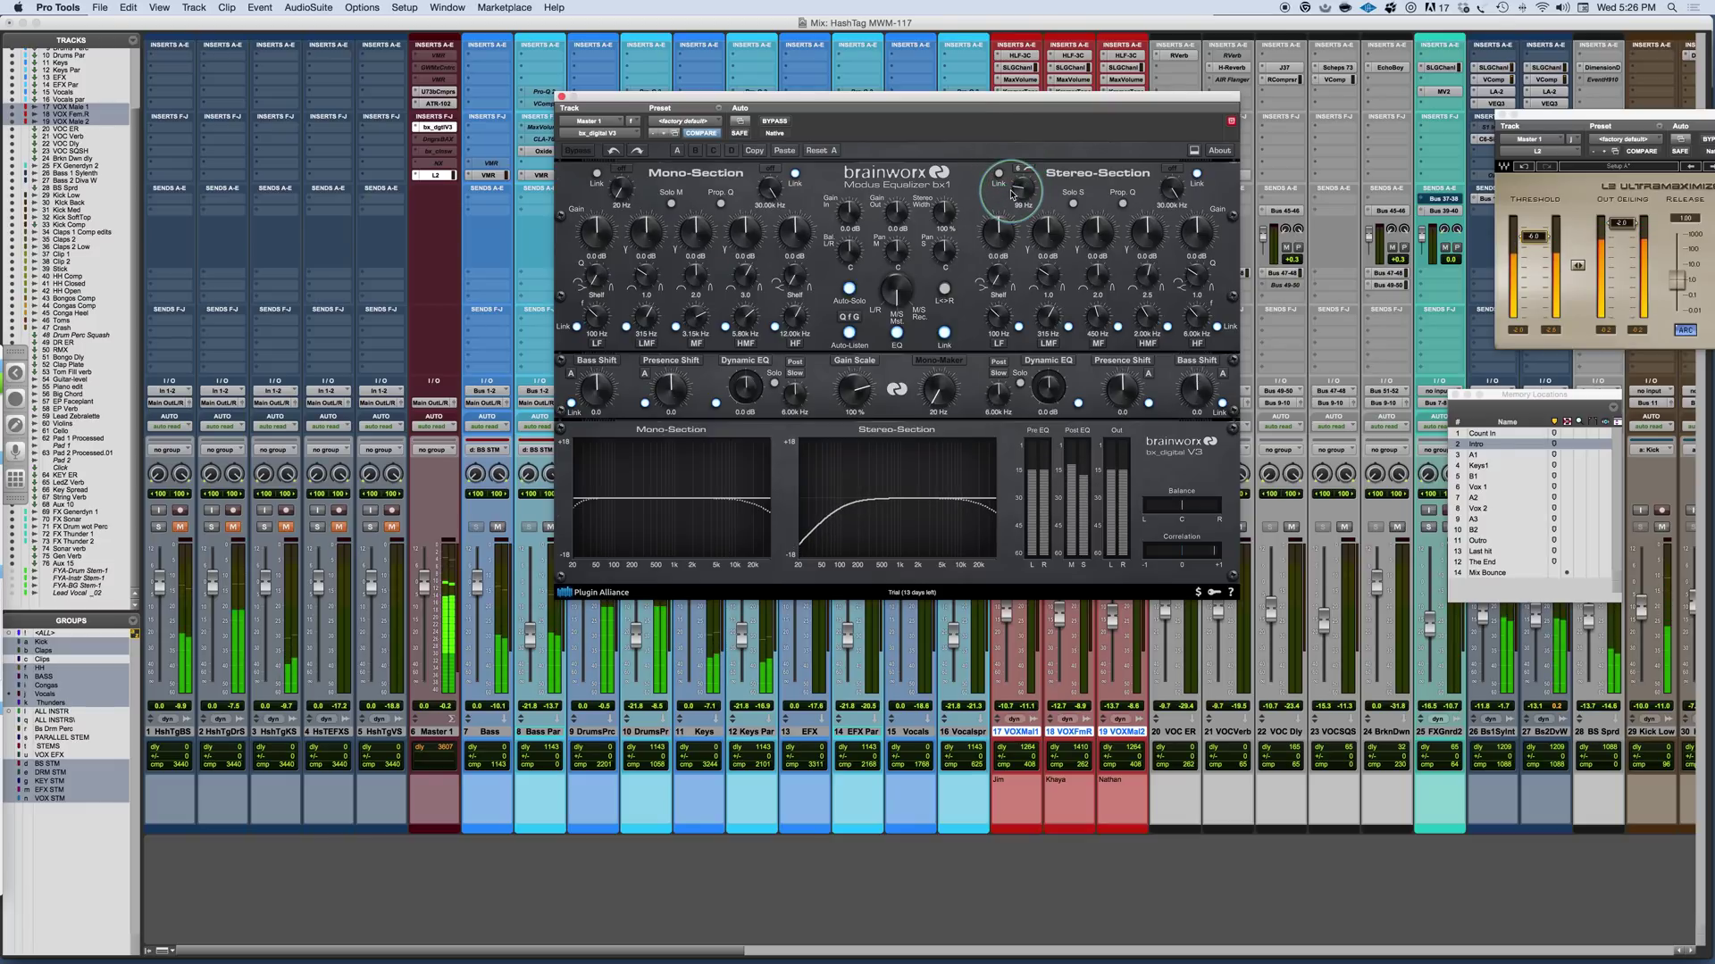
pyautogui.moveTo(1017, 191); pyautogui.dragTo(1016, 195)
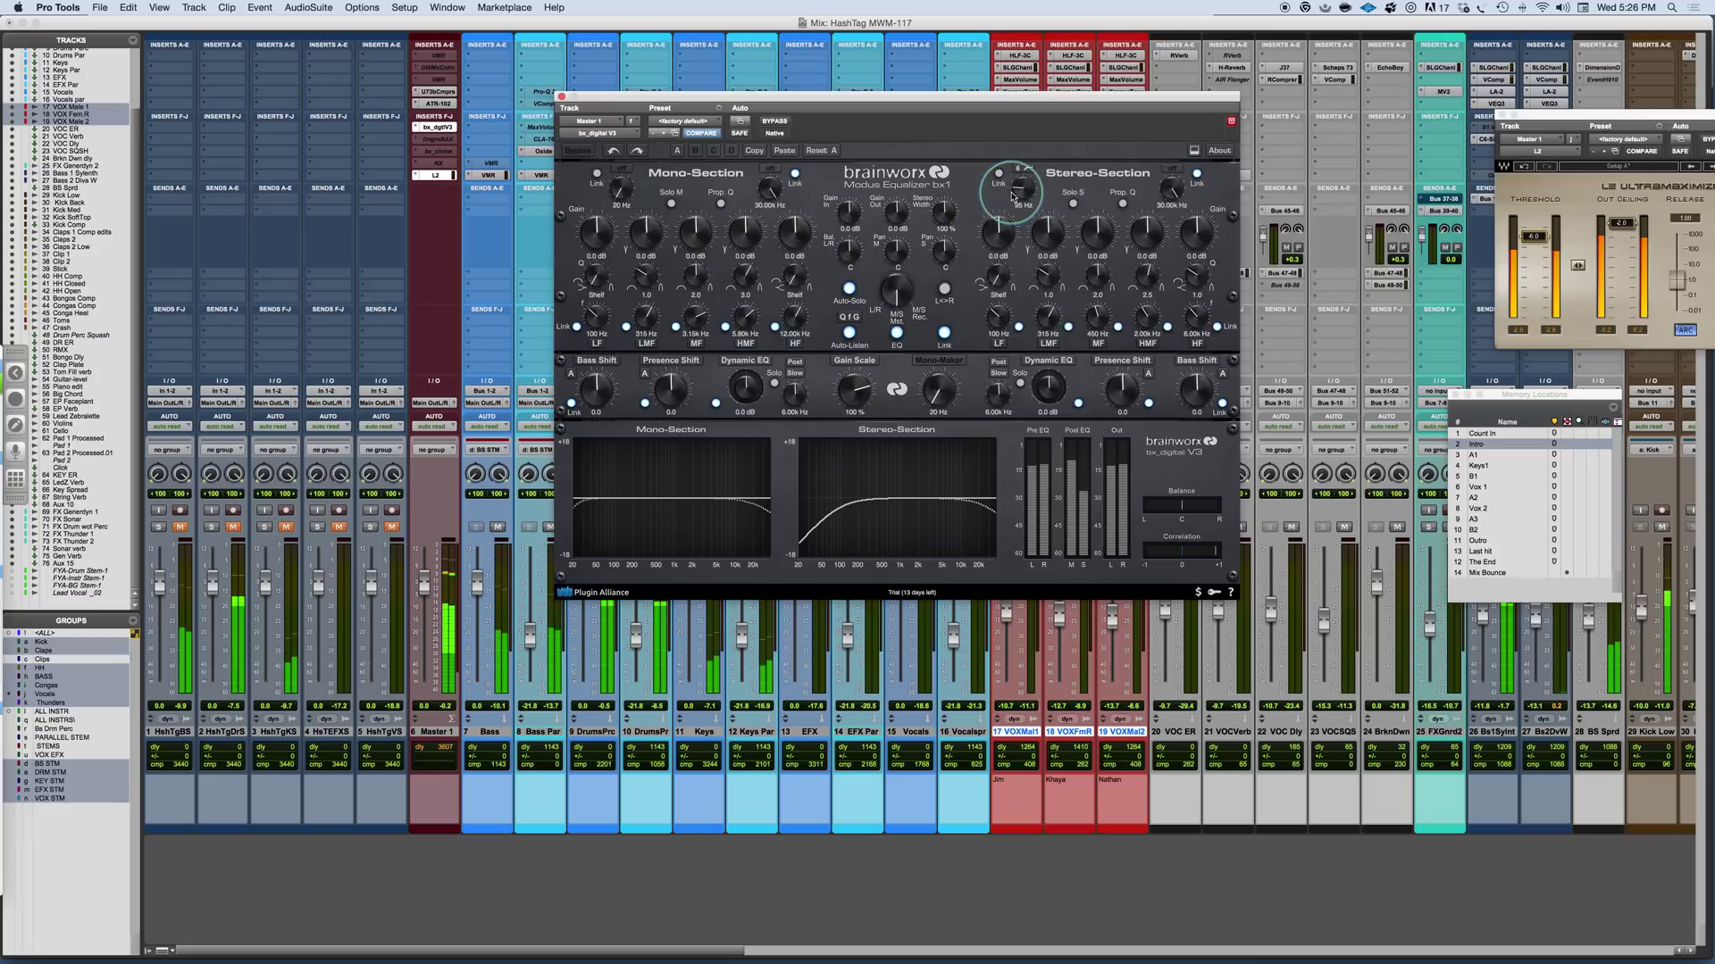
pyautogui.click(775, 121)
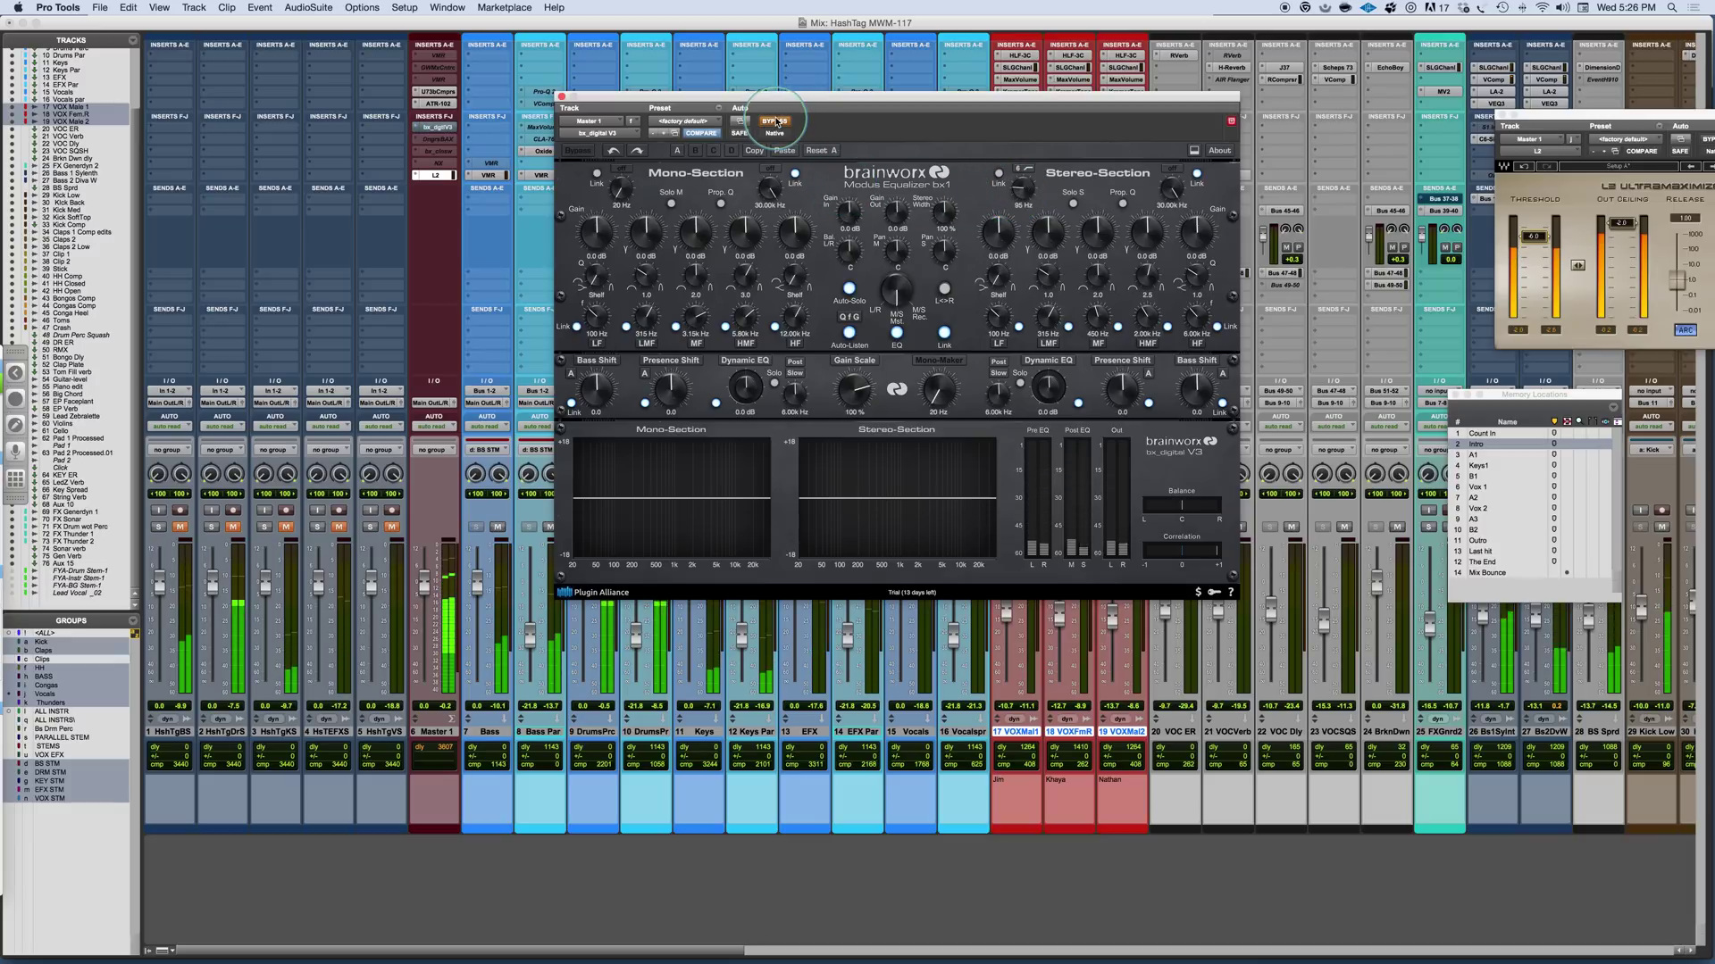
pyautogui.click(775, 121)
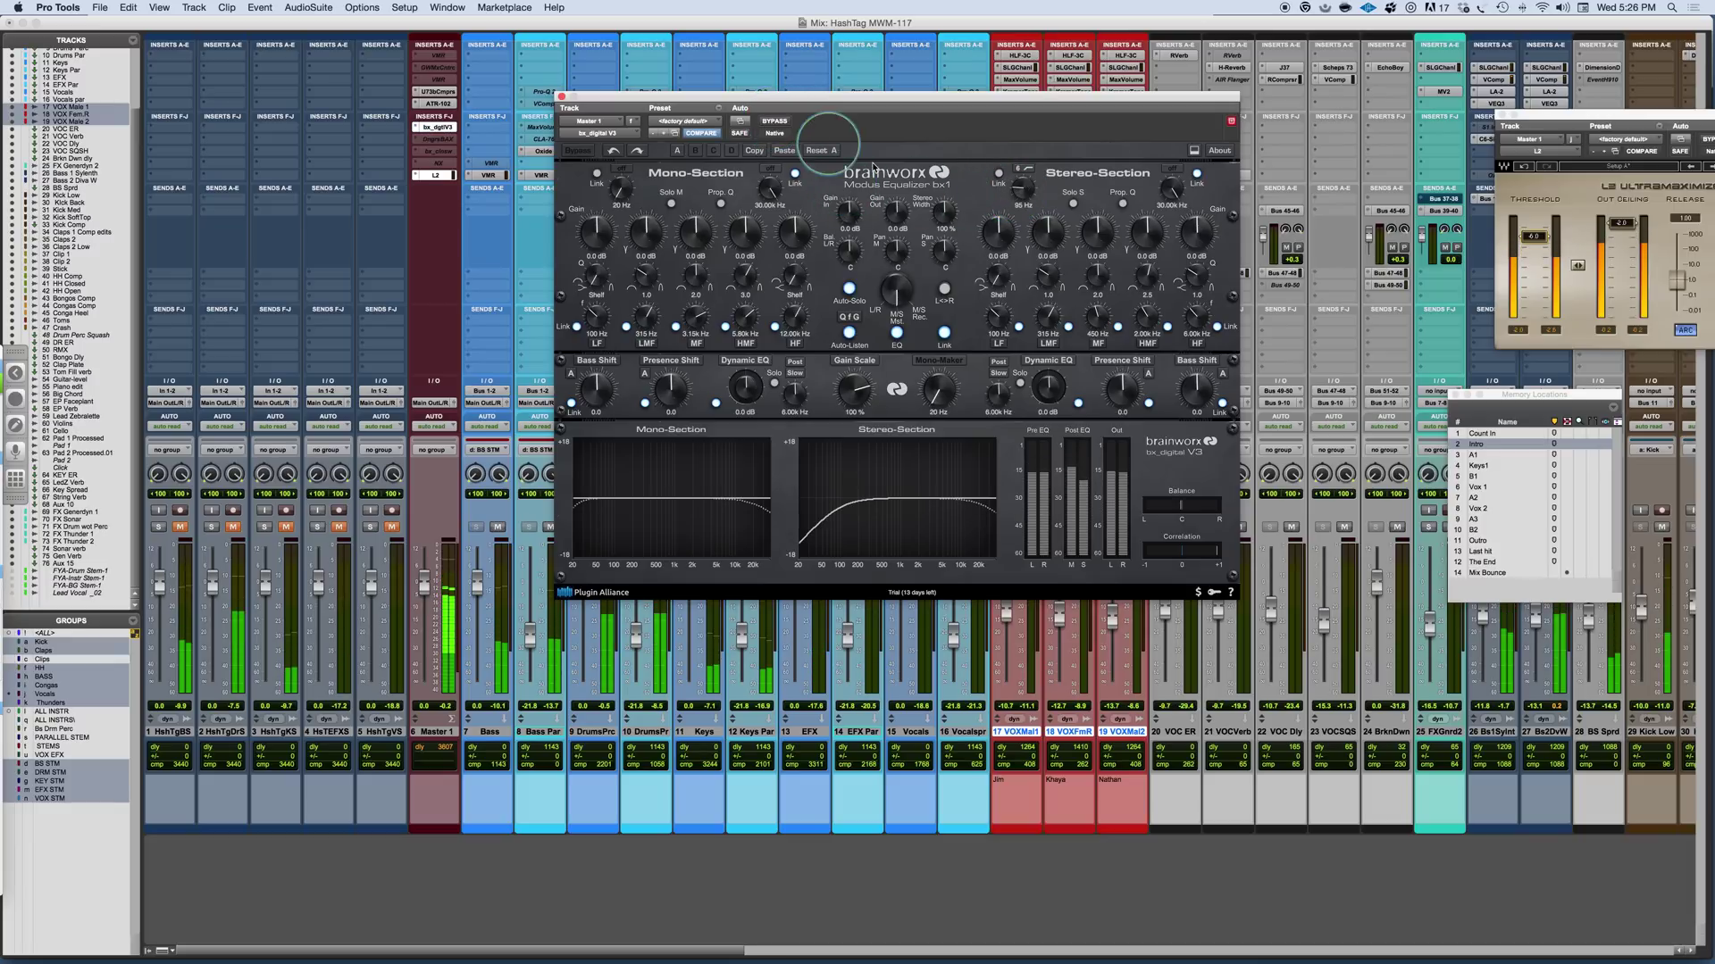
pyautogui.moveTo(1018, 194); pyautogui.dragTo(1018, 198)
pyautogui.click(773, 122)
pyautogui.click(774, 122)
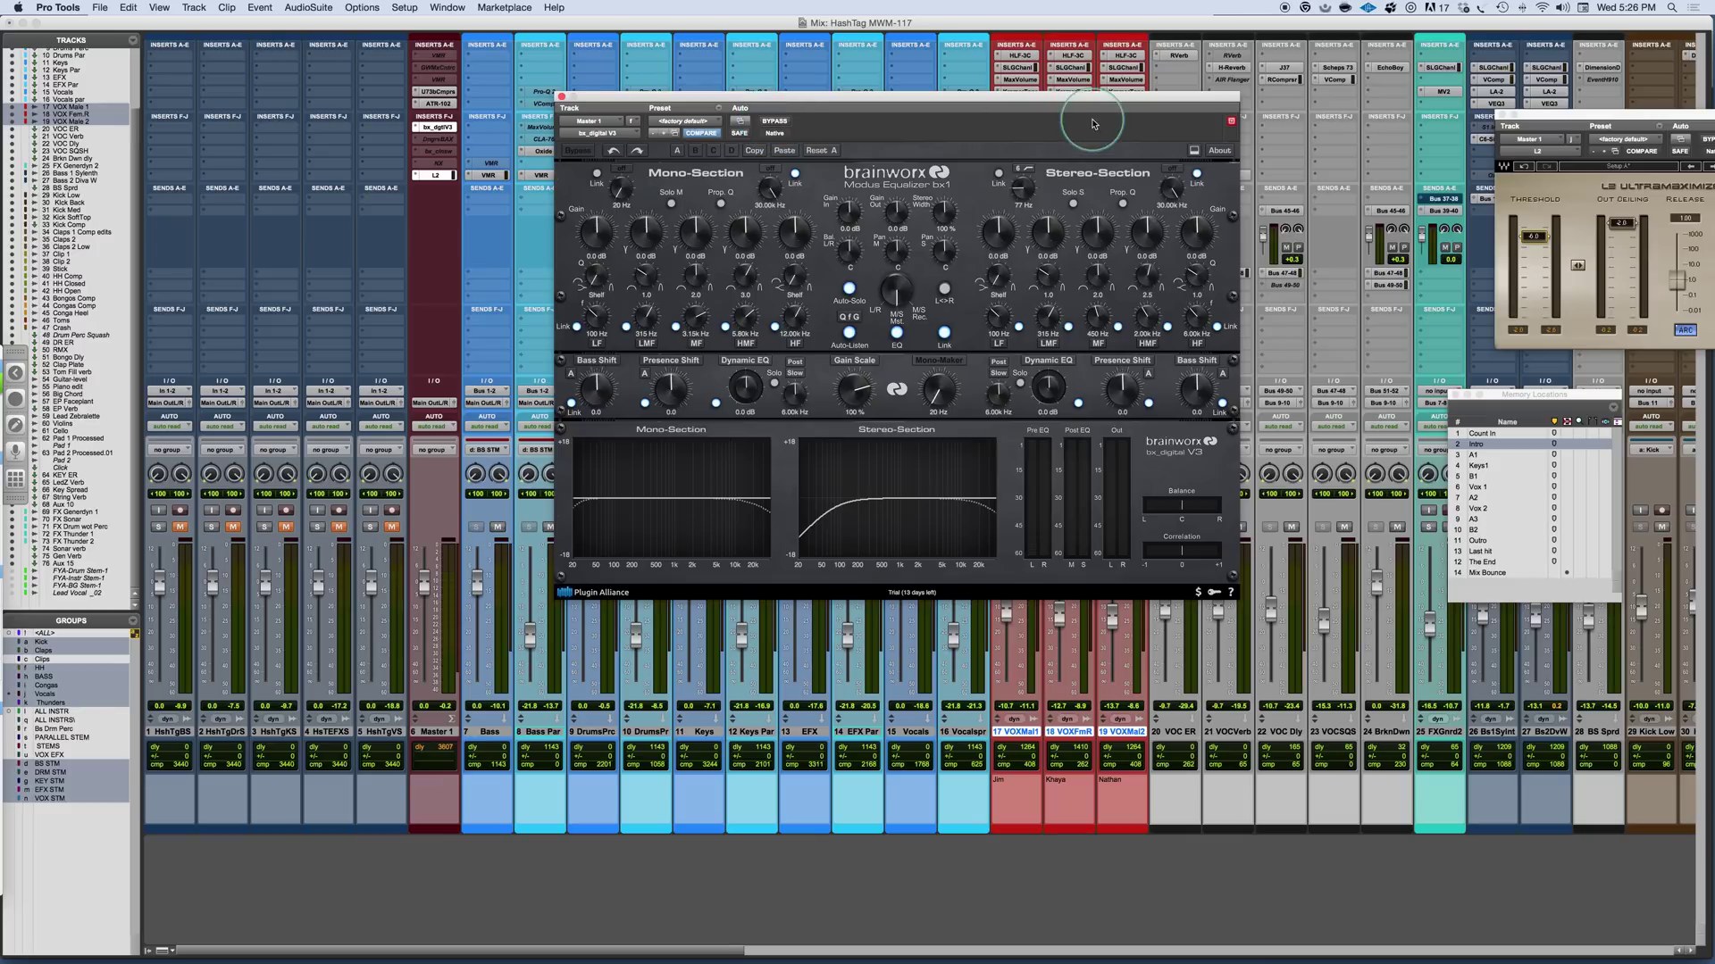
# Cycle the Stereo-Section high-pass filter through its steeper slopes and return it to the original slope.
pyautogui.click(1027, 169)
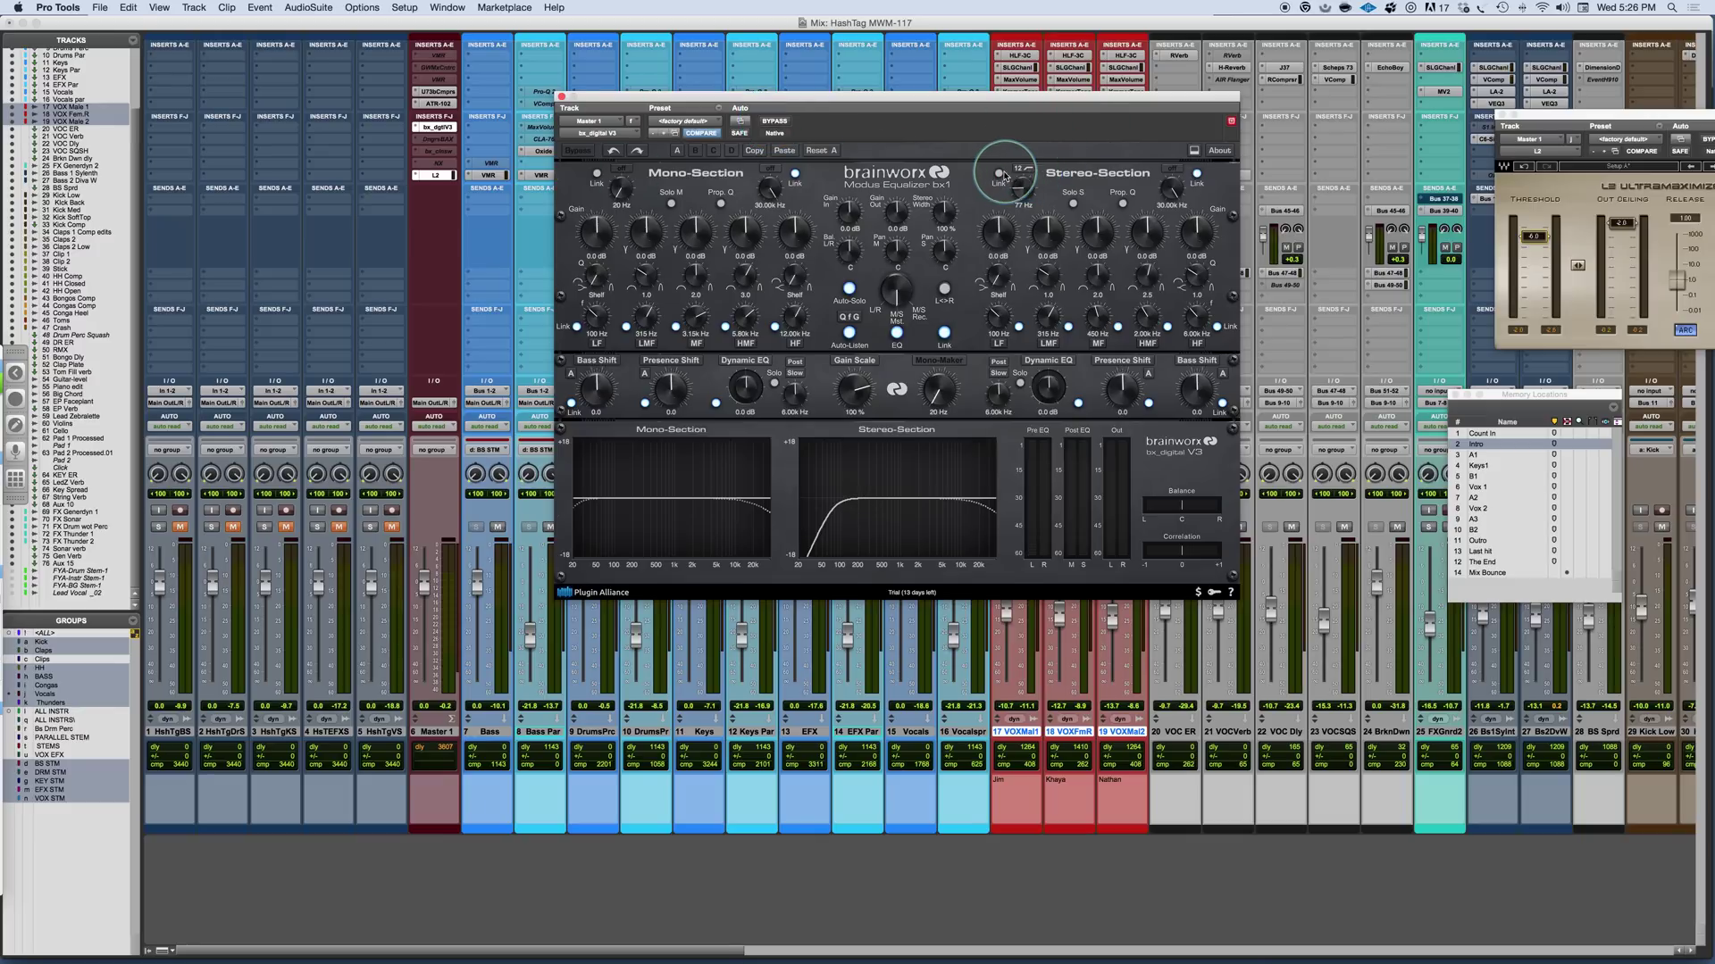
pyautogui.click(1025, 170)
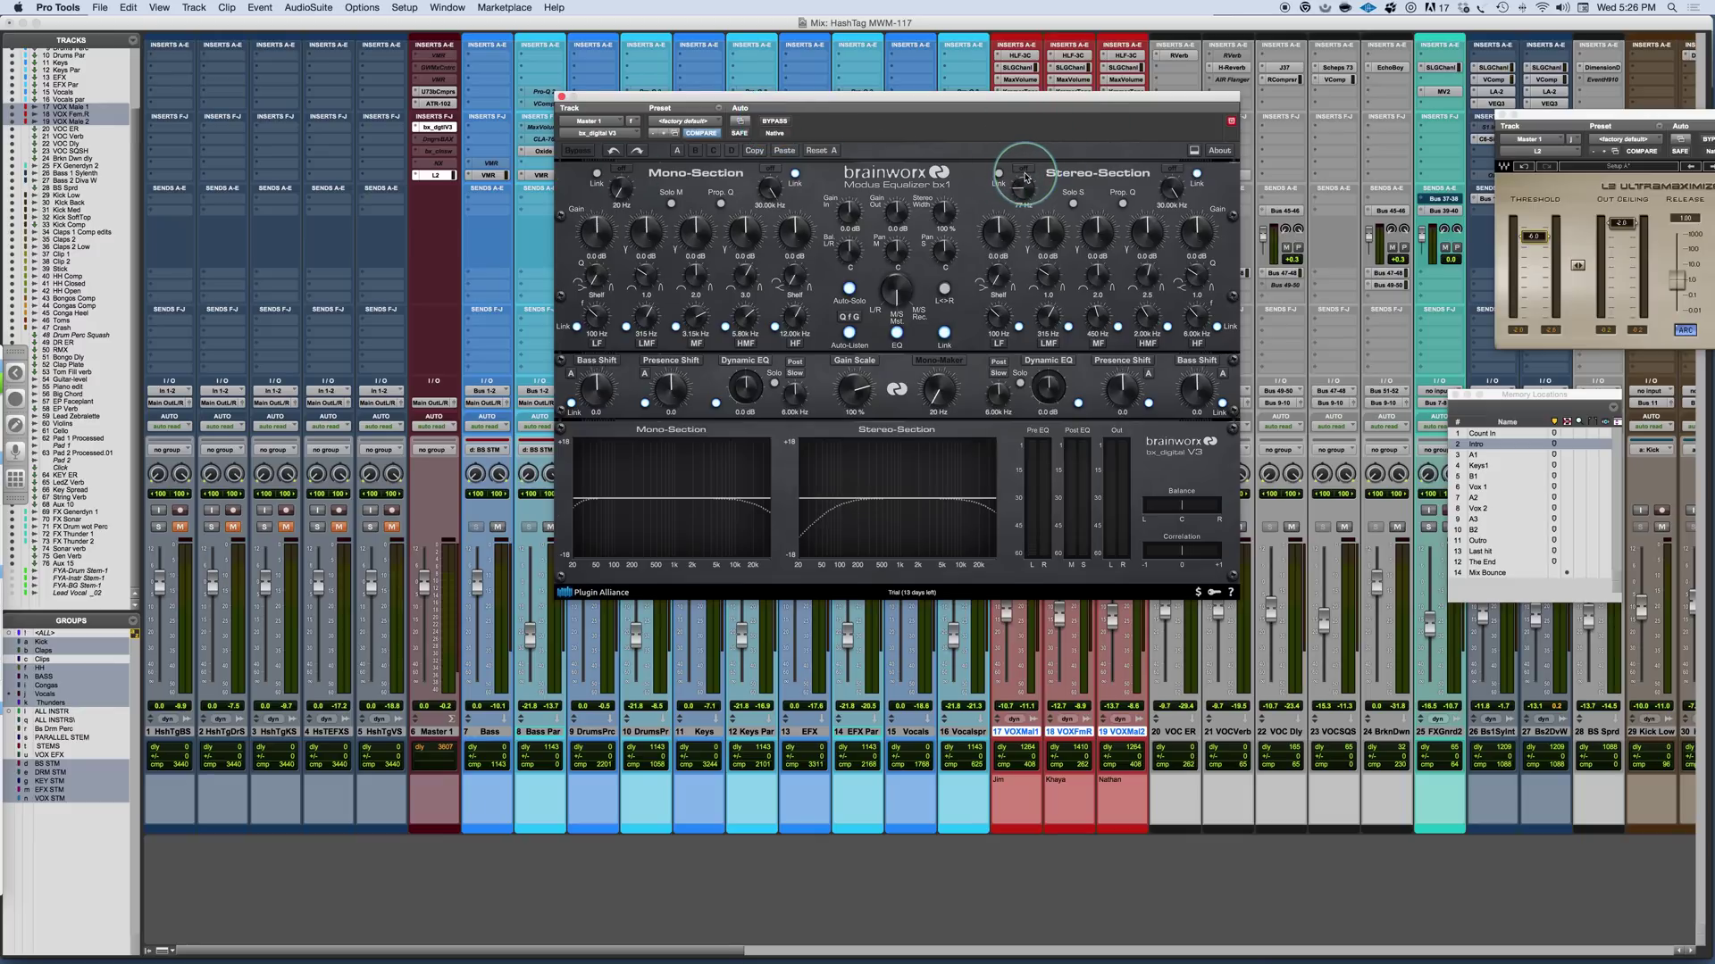
pyautogui.click(1024, 169)
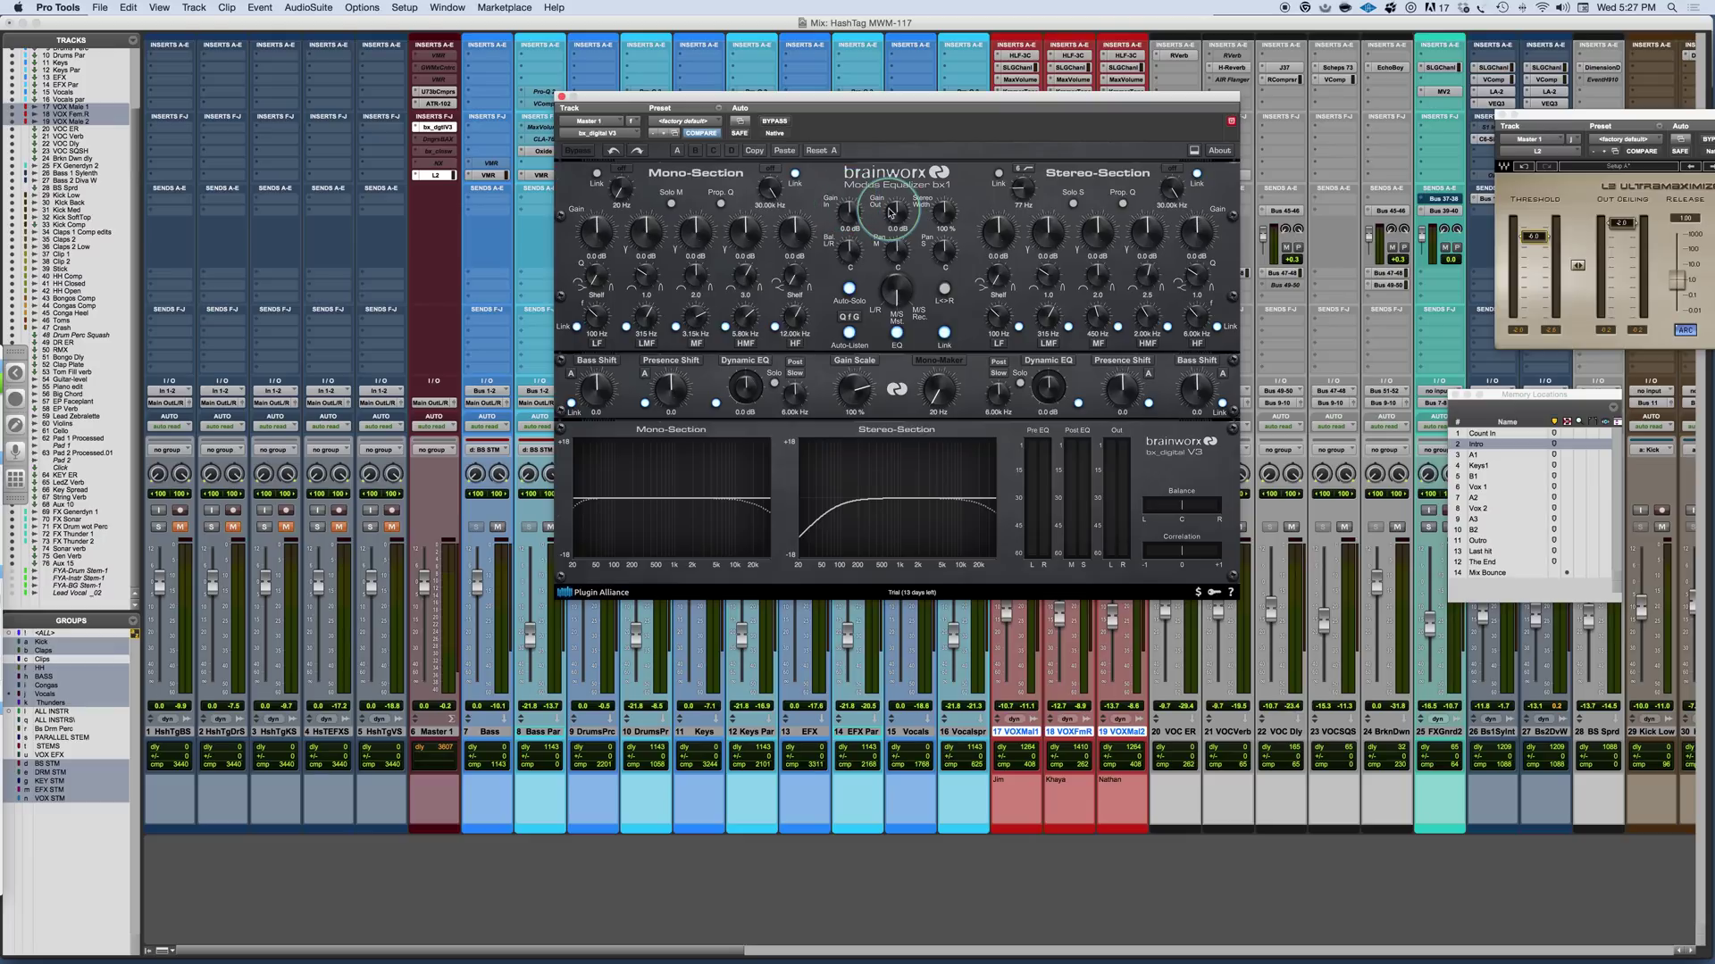
# Try the Stereo Width and mono pan controls, resetting the width to 100% and the pan to centre.
pyautogui.moveTo(940, 222)
pyautogui.mouseDown()
pyautogui.moveTo(942, 152)
pyautogui.moveTo(943, 298)
pyautogui.moveTo(936, 201)
pyautogui.moveTo(940, 215)
pyautogui.mouseUp()
pyautogui.keyDown('alt'); pyautogui.click(940, 213); pyautogui.keyUp('alt')
pyautogui.press('space')
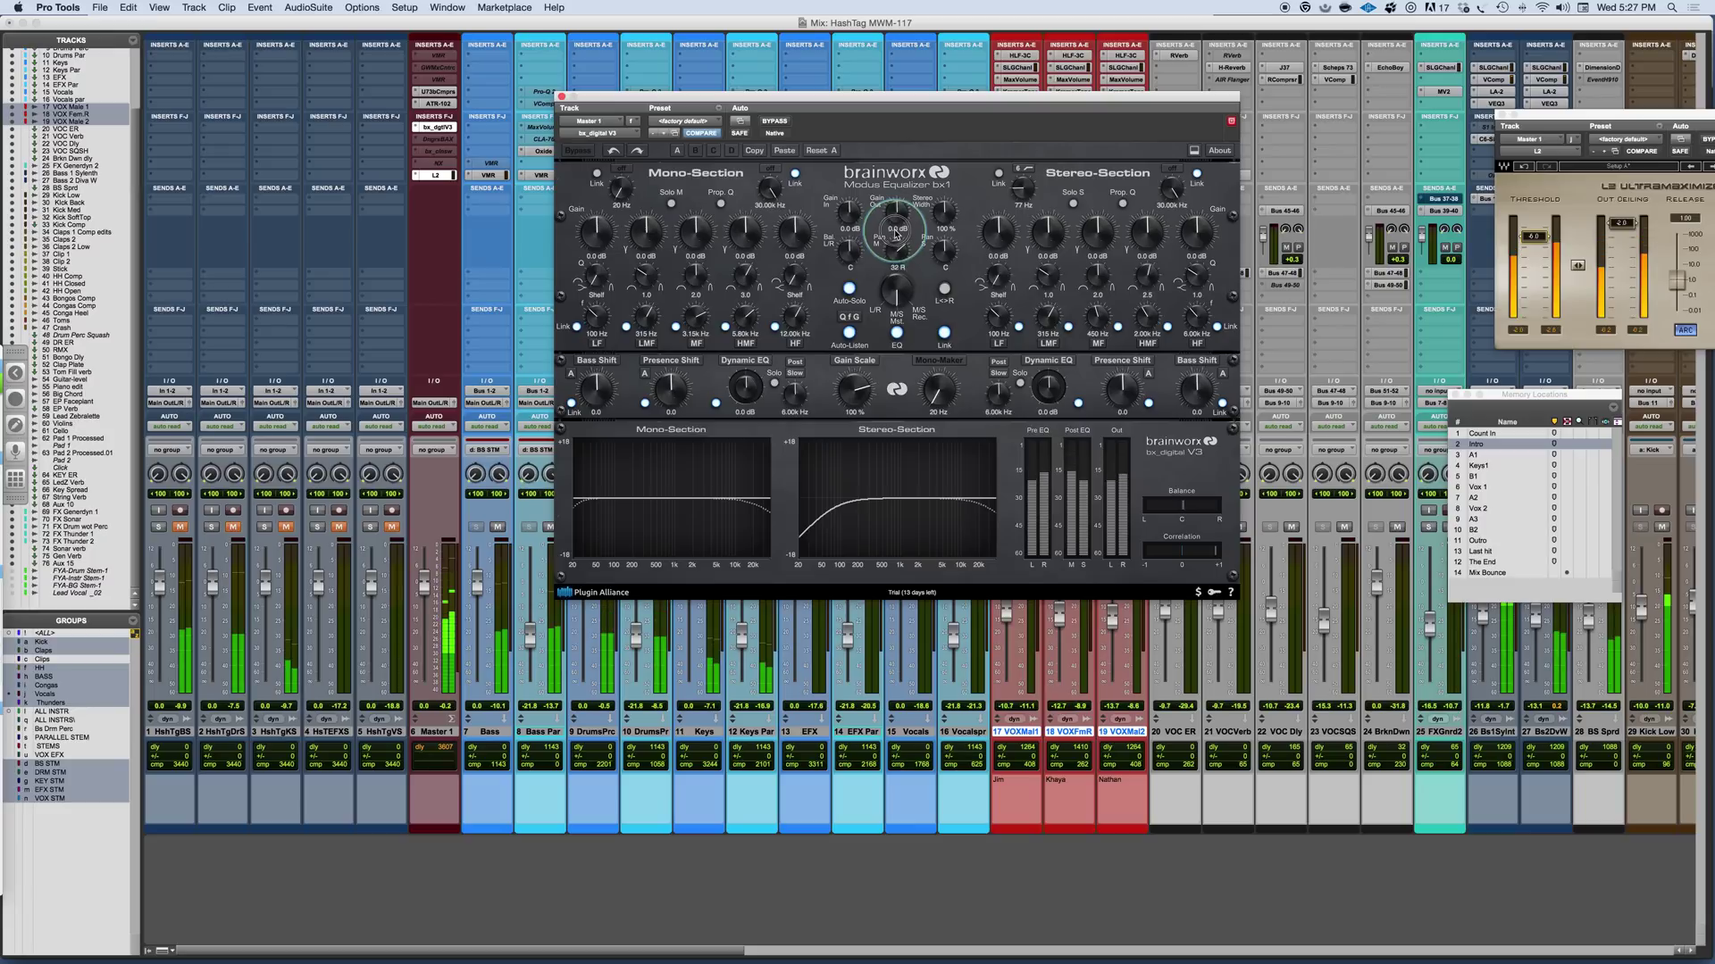
pyautogui.moveTo(894, 237); pyautogui.dragTo(897, 252)
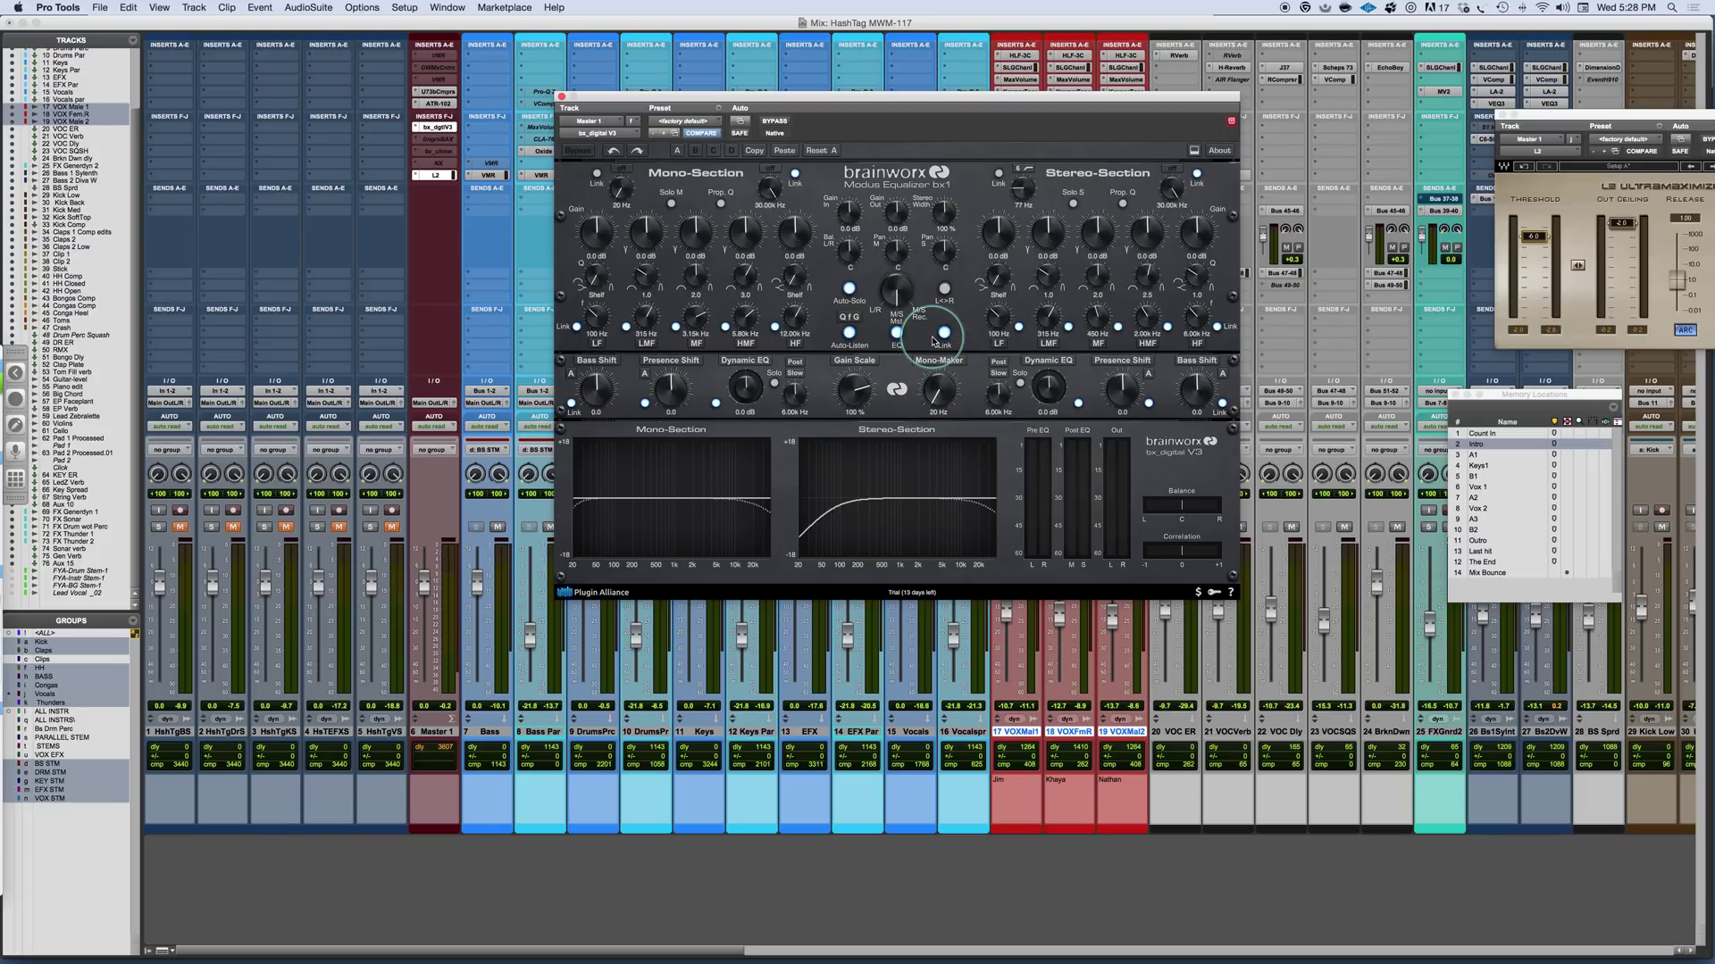
# Raise the Mono-Maker frequency to about 267 Hz during playback.
pyautogui.press('space')
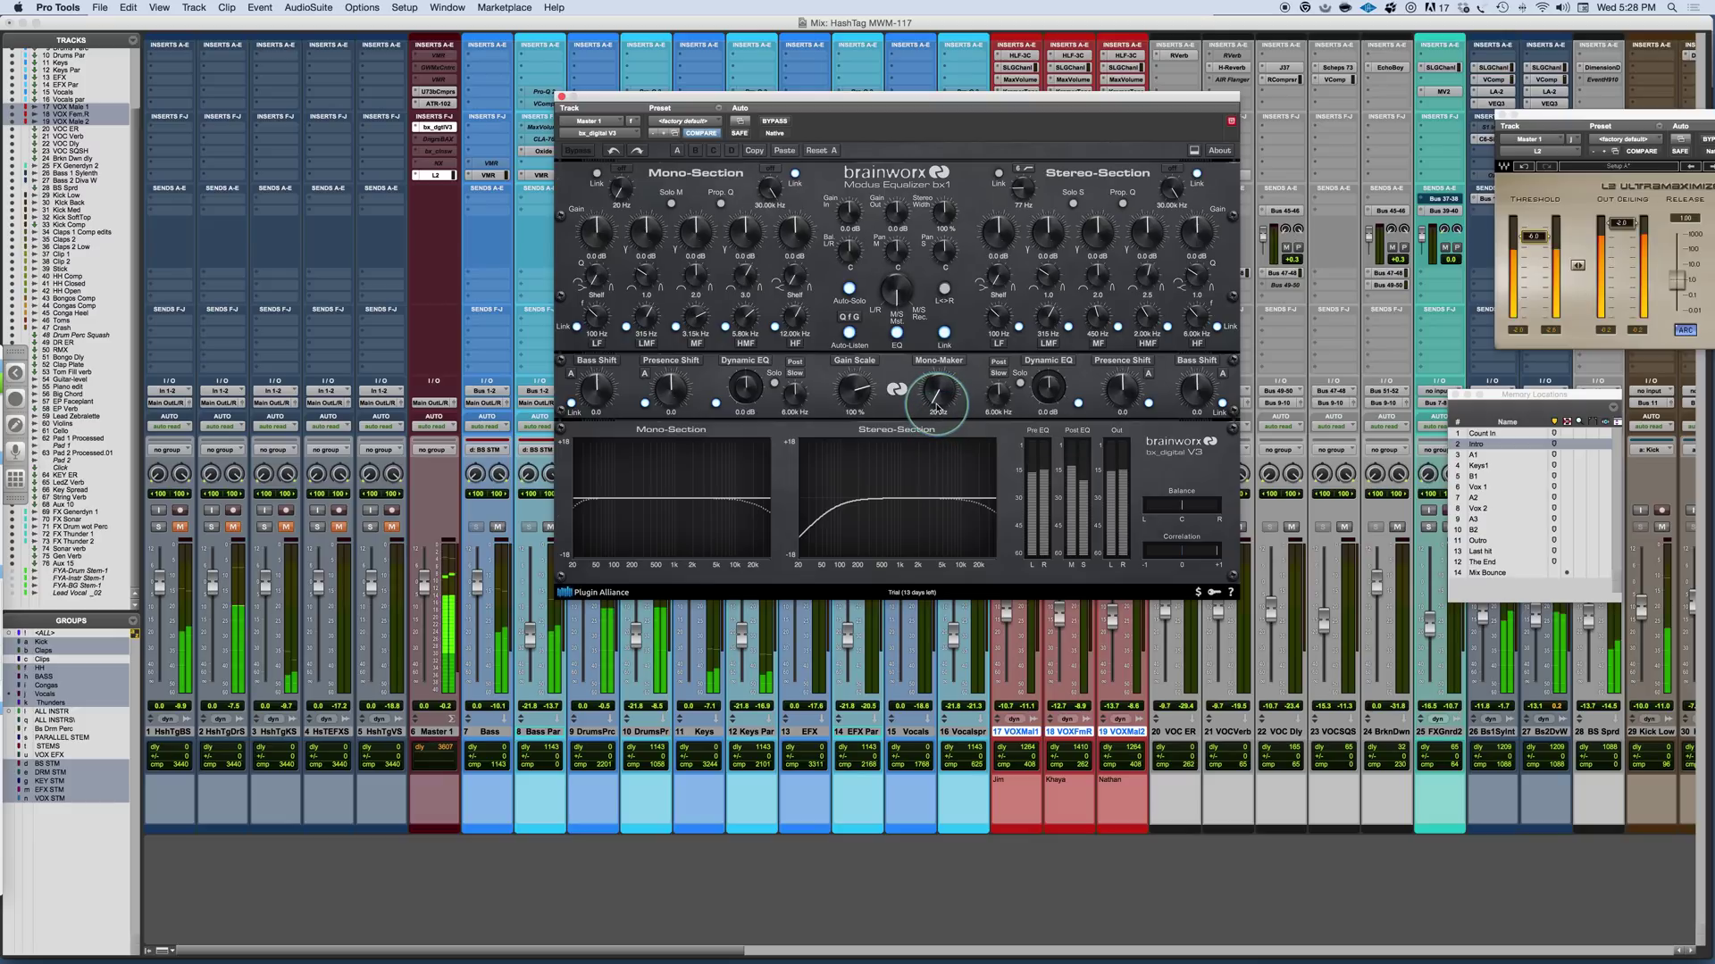
pyautogui.moveTo(931, 398); pyautogui.dragTo(946, 366)
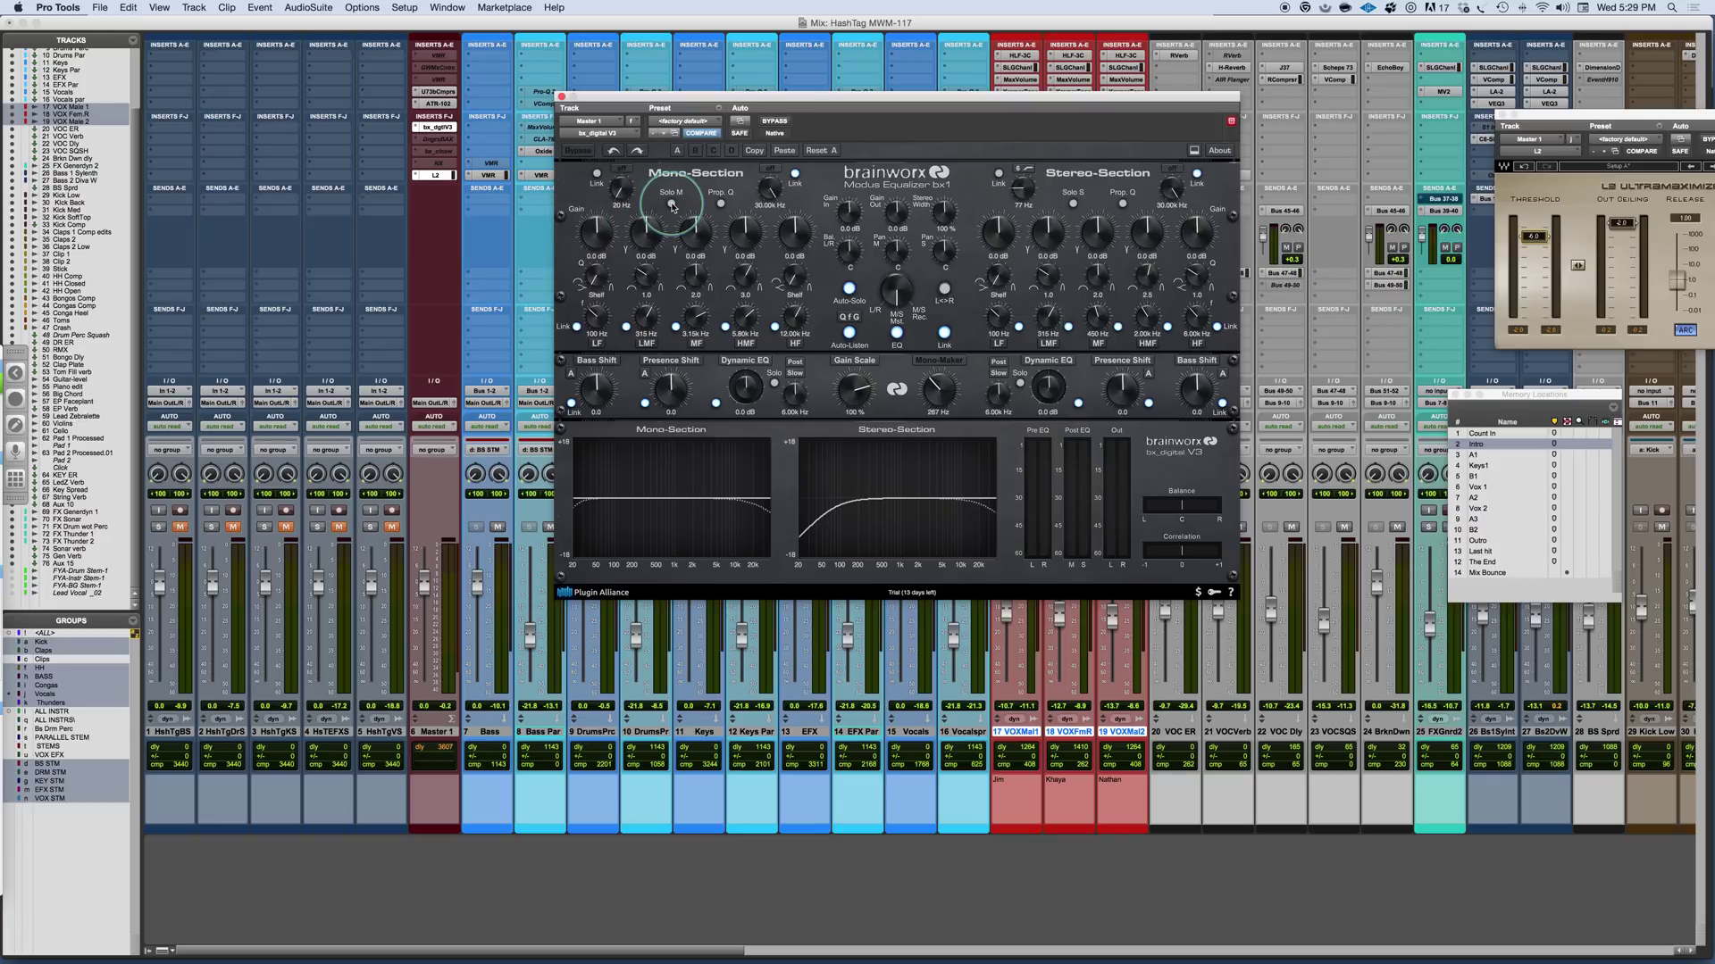
# Audition the Mono-Section and Stereo-Section soloed in turn during playback, and check the Mono-Section's Prop. Q option.
pyautogui.press('space')
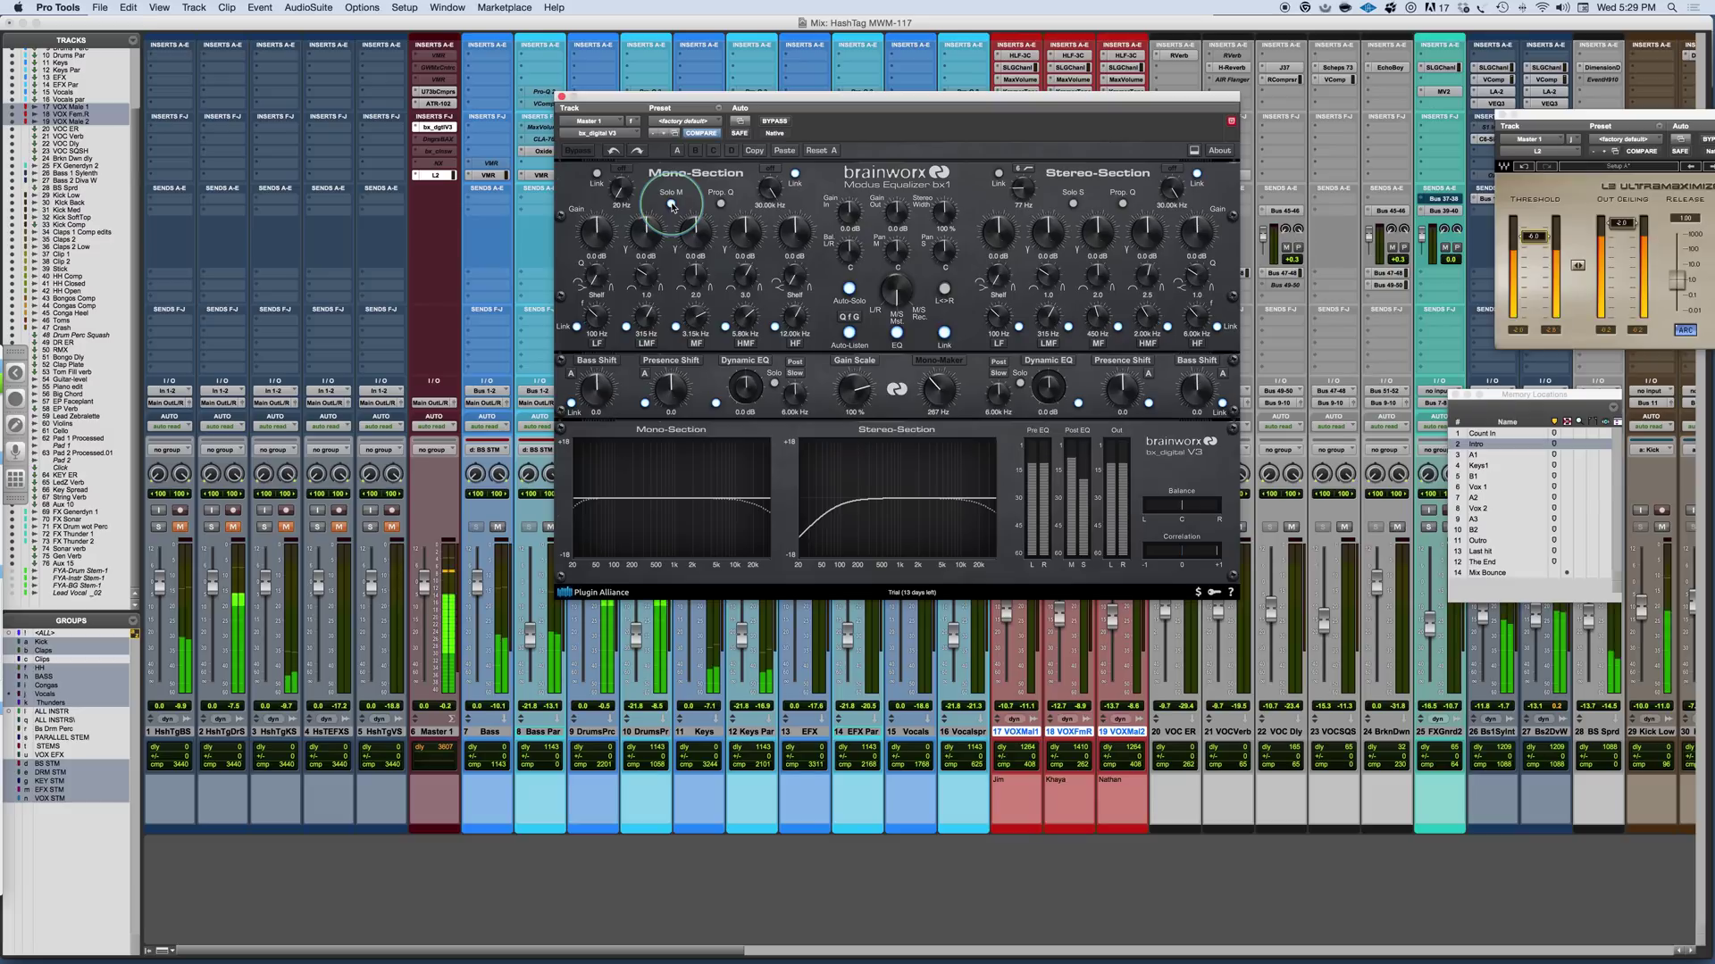
pyautogui.click(1074, 204)
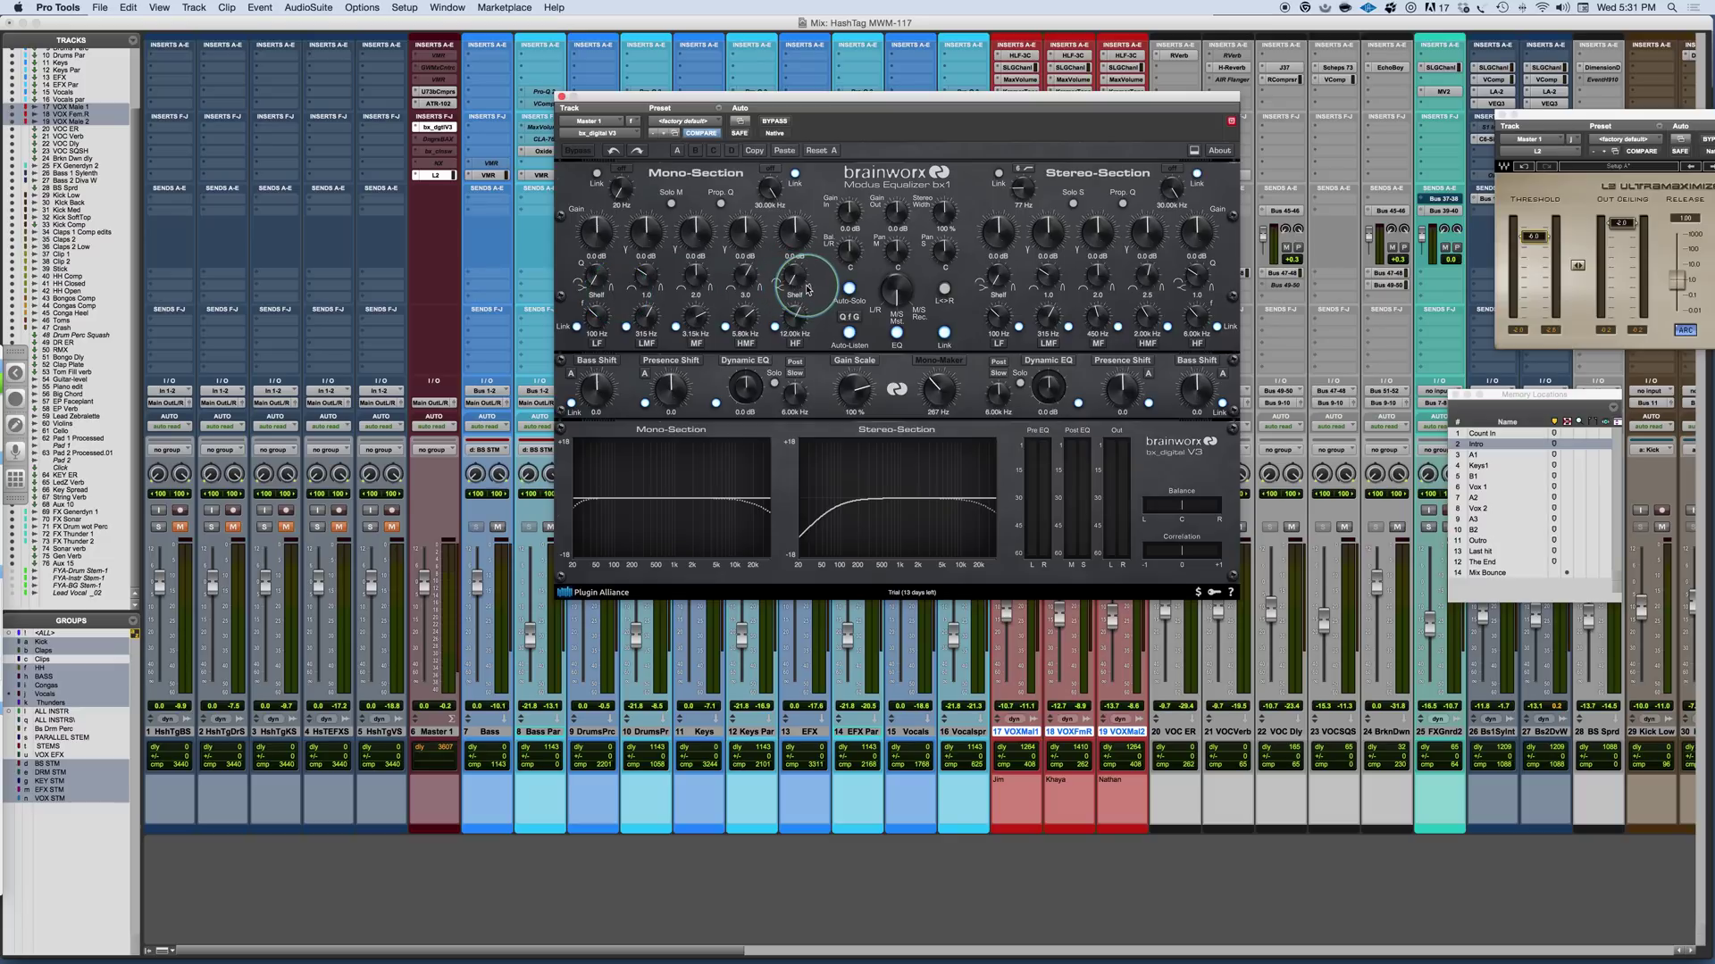
pyautogui.click(722, 205)
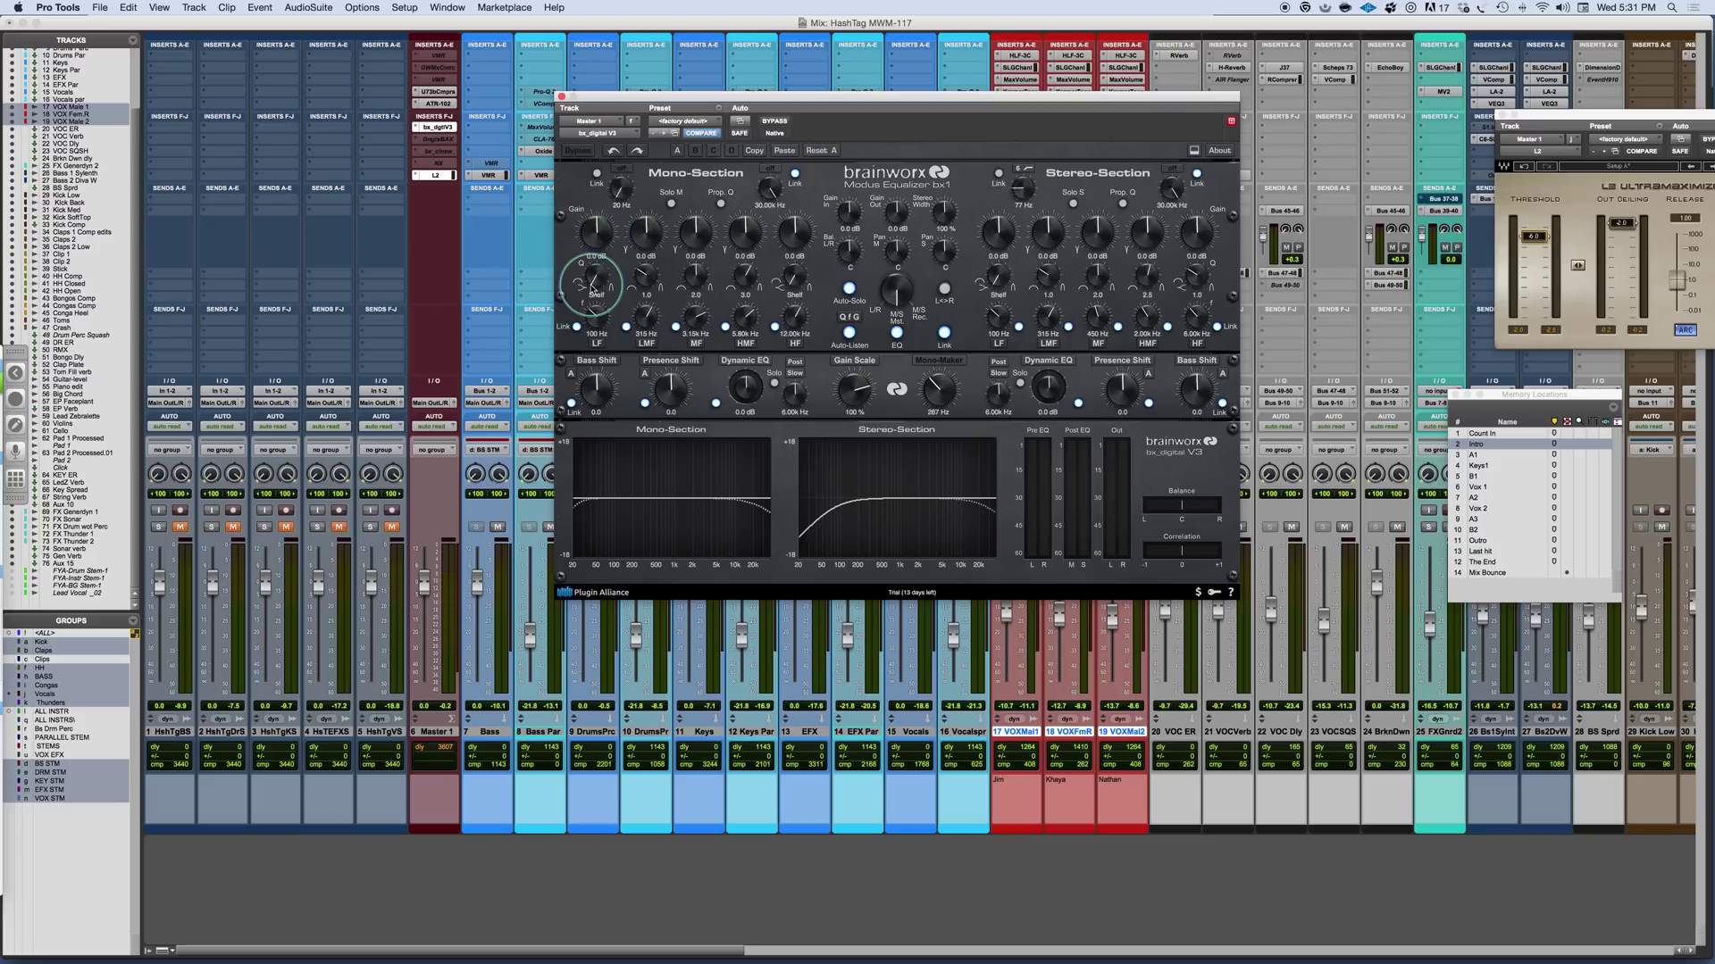
# Cut the Mono-Section LMF band by about 0.8 dB at 100 Hz with the mono signal soloed.
pyautogui.moveTo(642, 320); pyautogui.dragTo(640, 340)
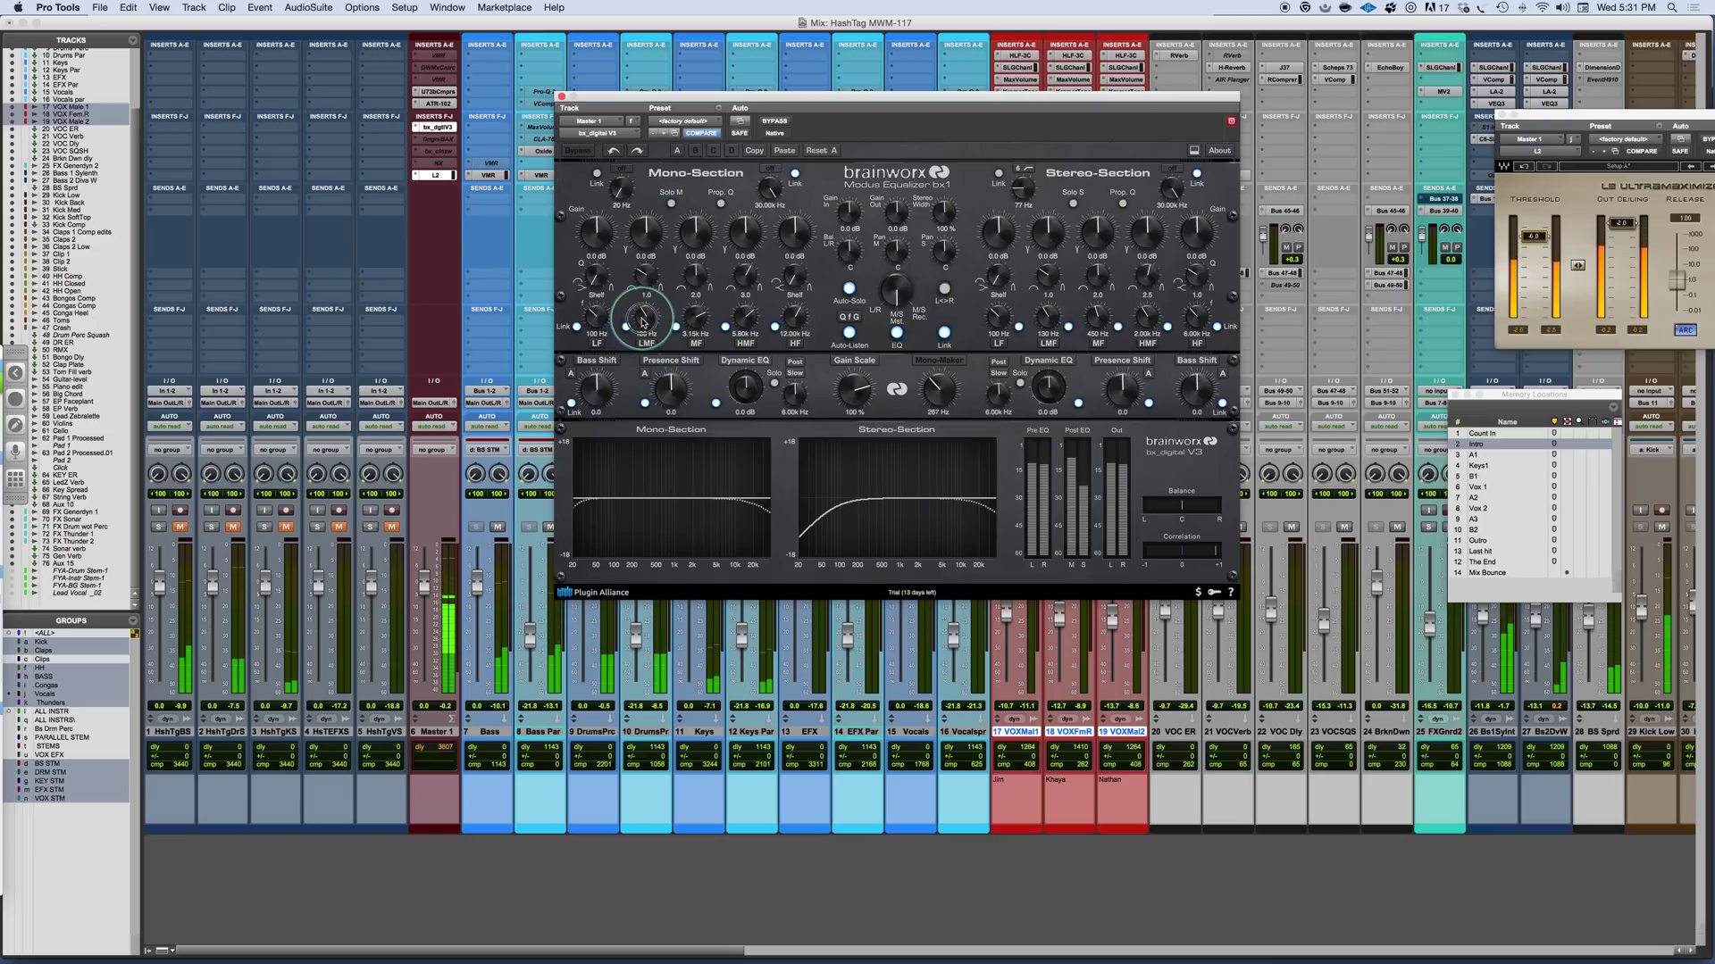
pyautogui.moveTo(642, 322); pyautogui.dragTo(643, 321)
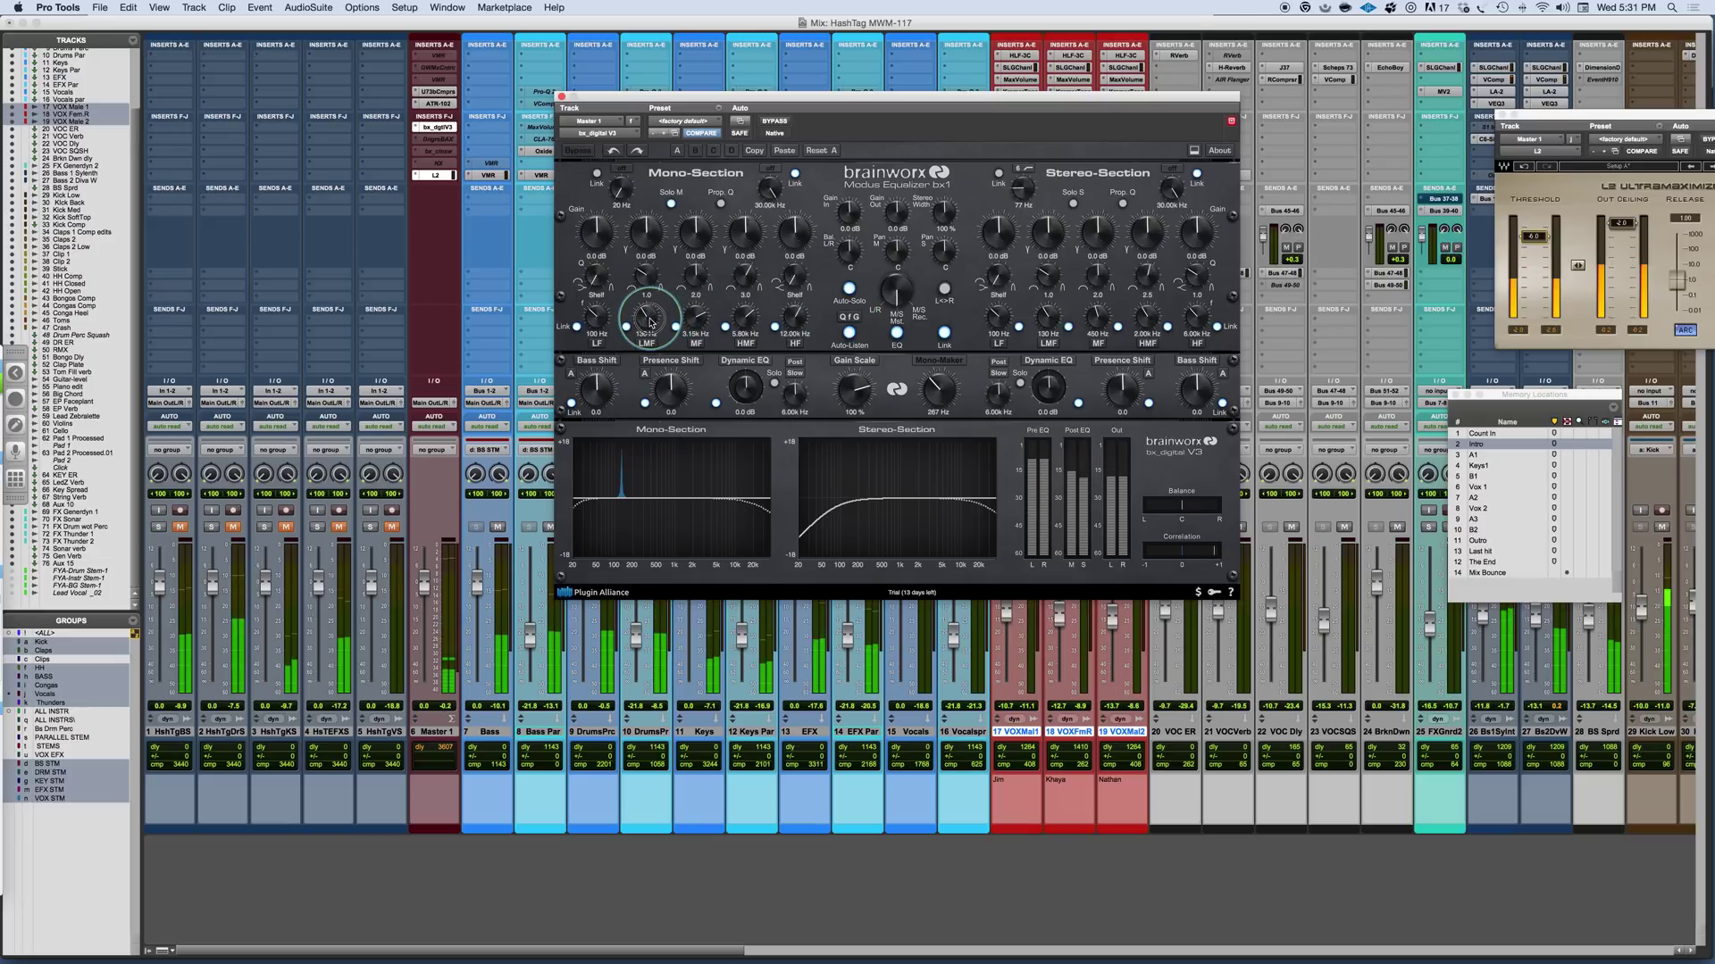
pyautogui.moveTo(640, 234); pyautogui.dragTo(639, 236)
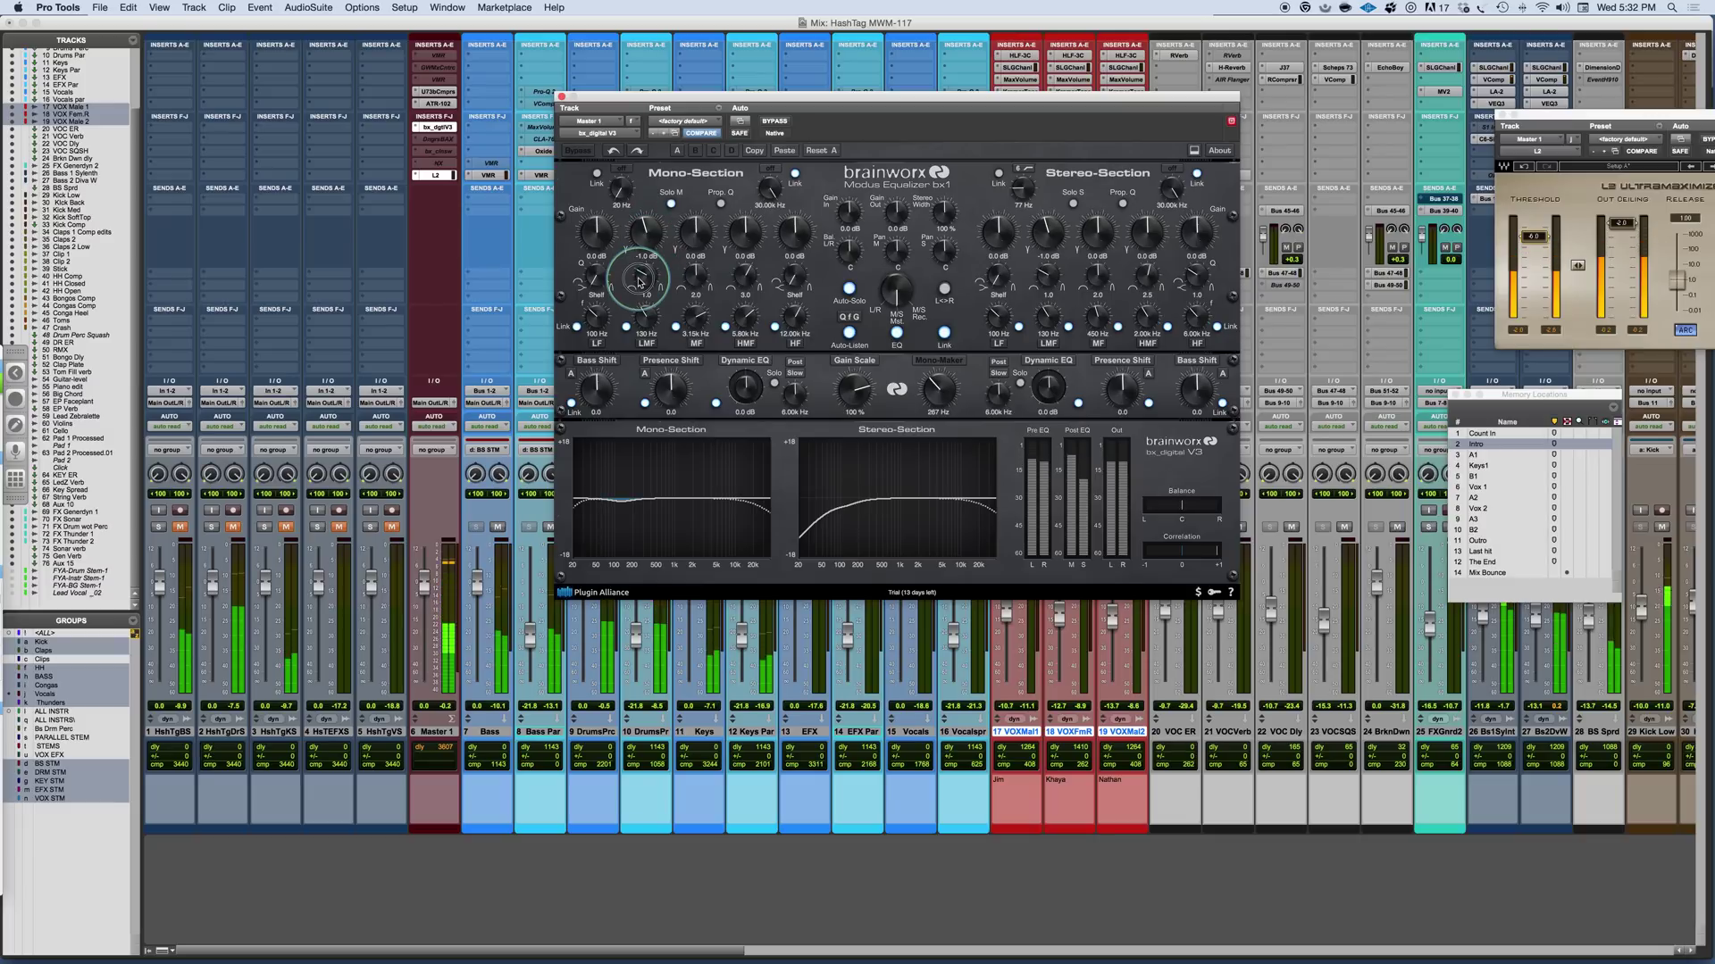
pyautogui.moveTo(639, 278); pyautogui.dragTo(639, 270)
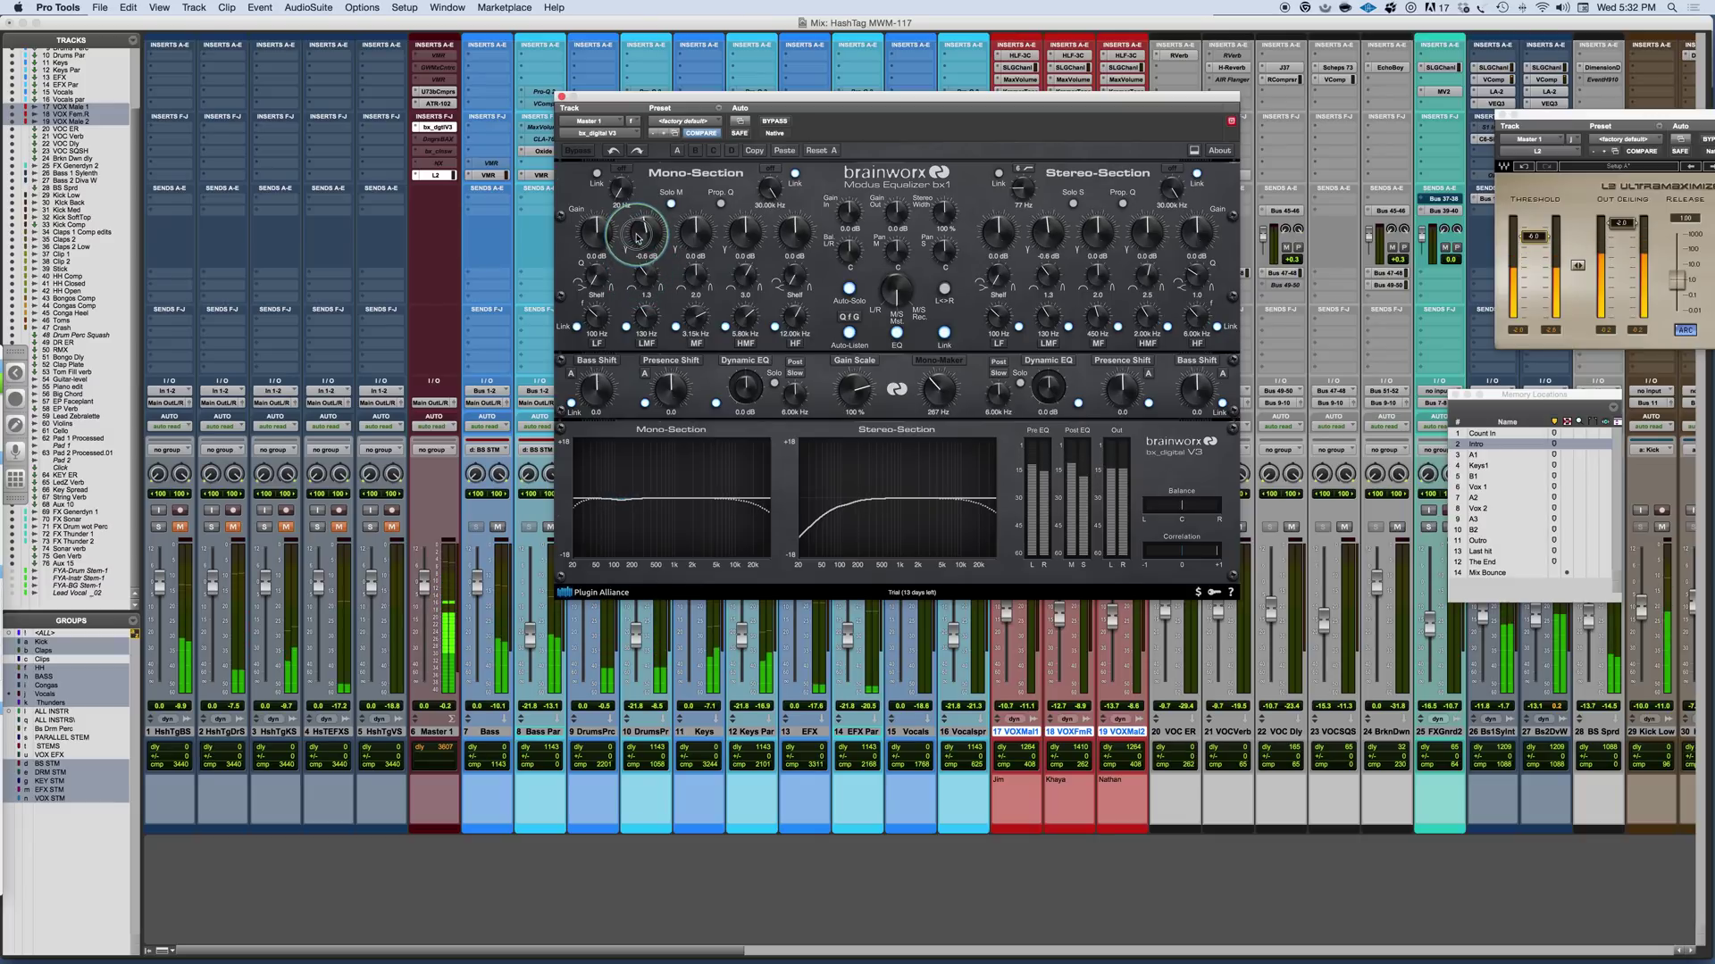
# Boost the Mono-Section LF band by about 0.7 dB at about 66 Hz.
pyautogui.moveTo(639, 237); pyautogui.dragTo(592, 239)
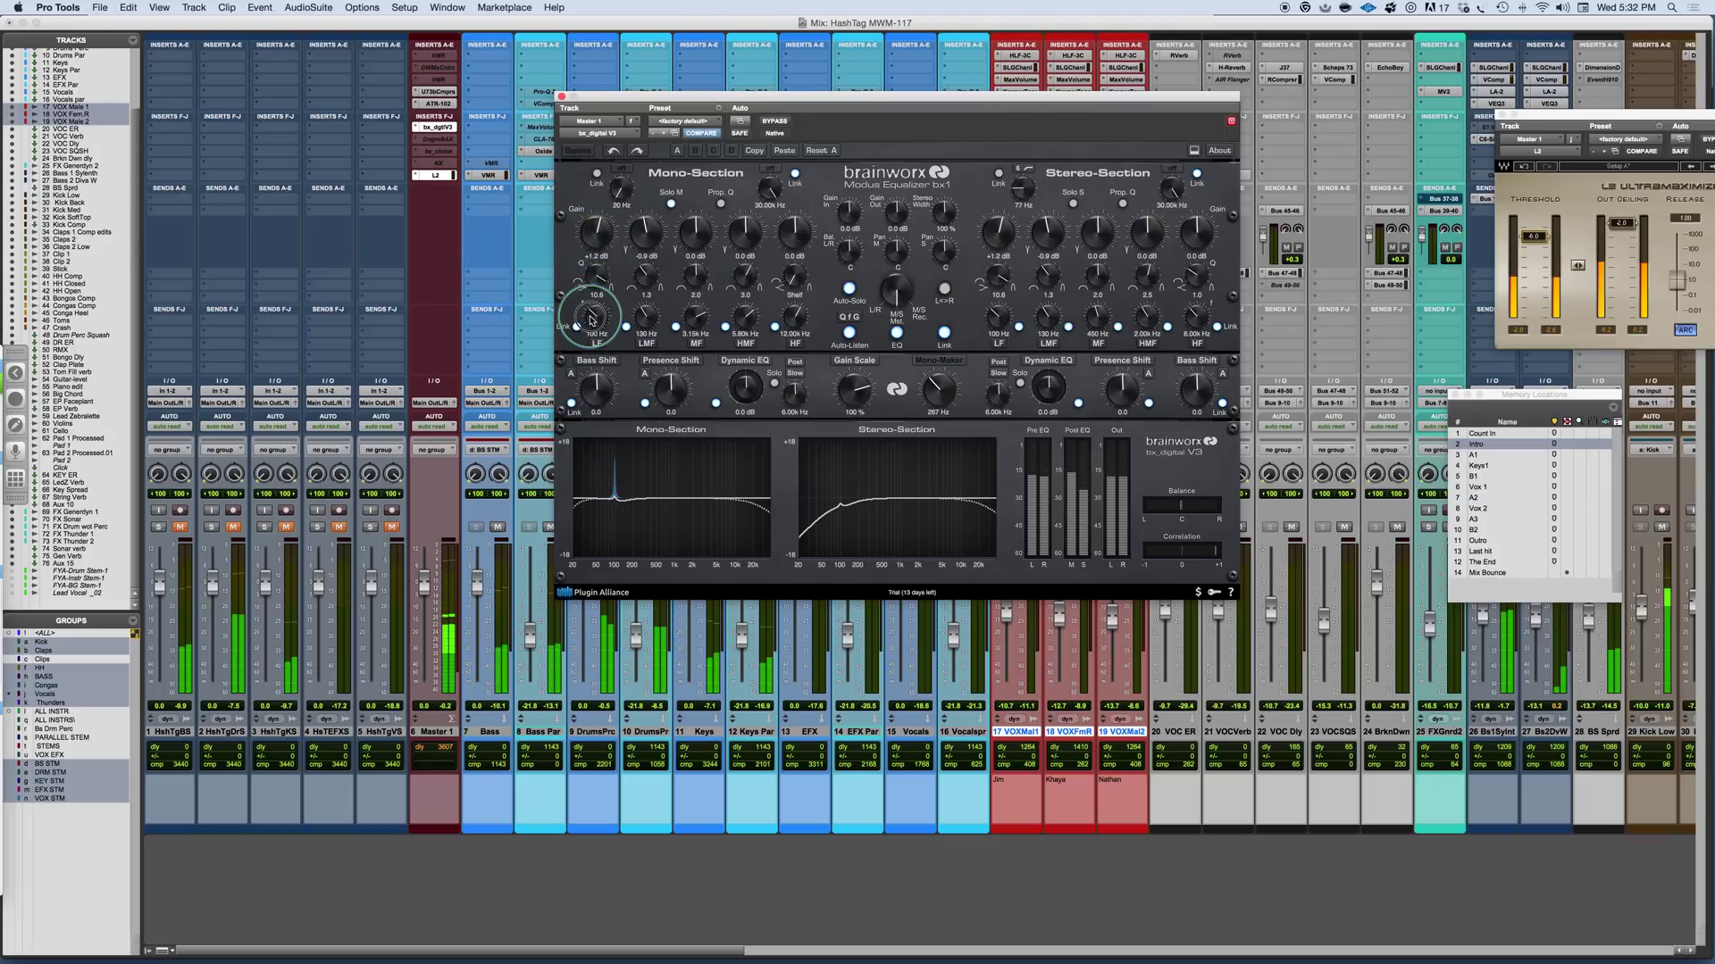
pyautogui.moveTo(589, 319); pyautogui.dragTo(588, 329)
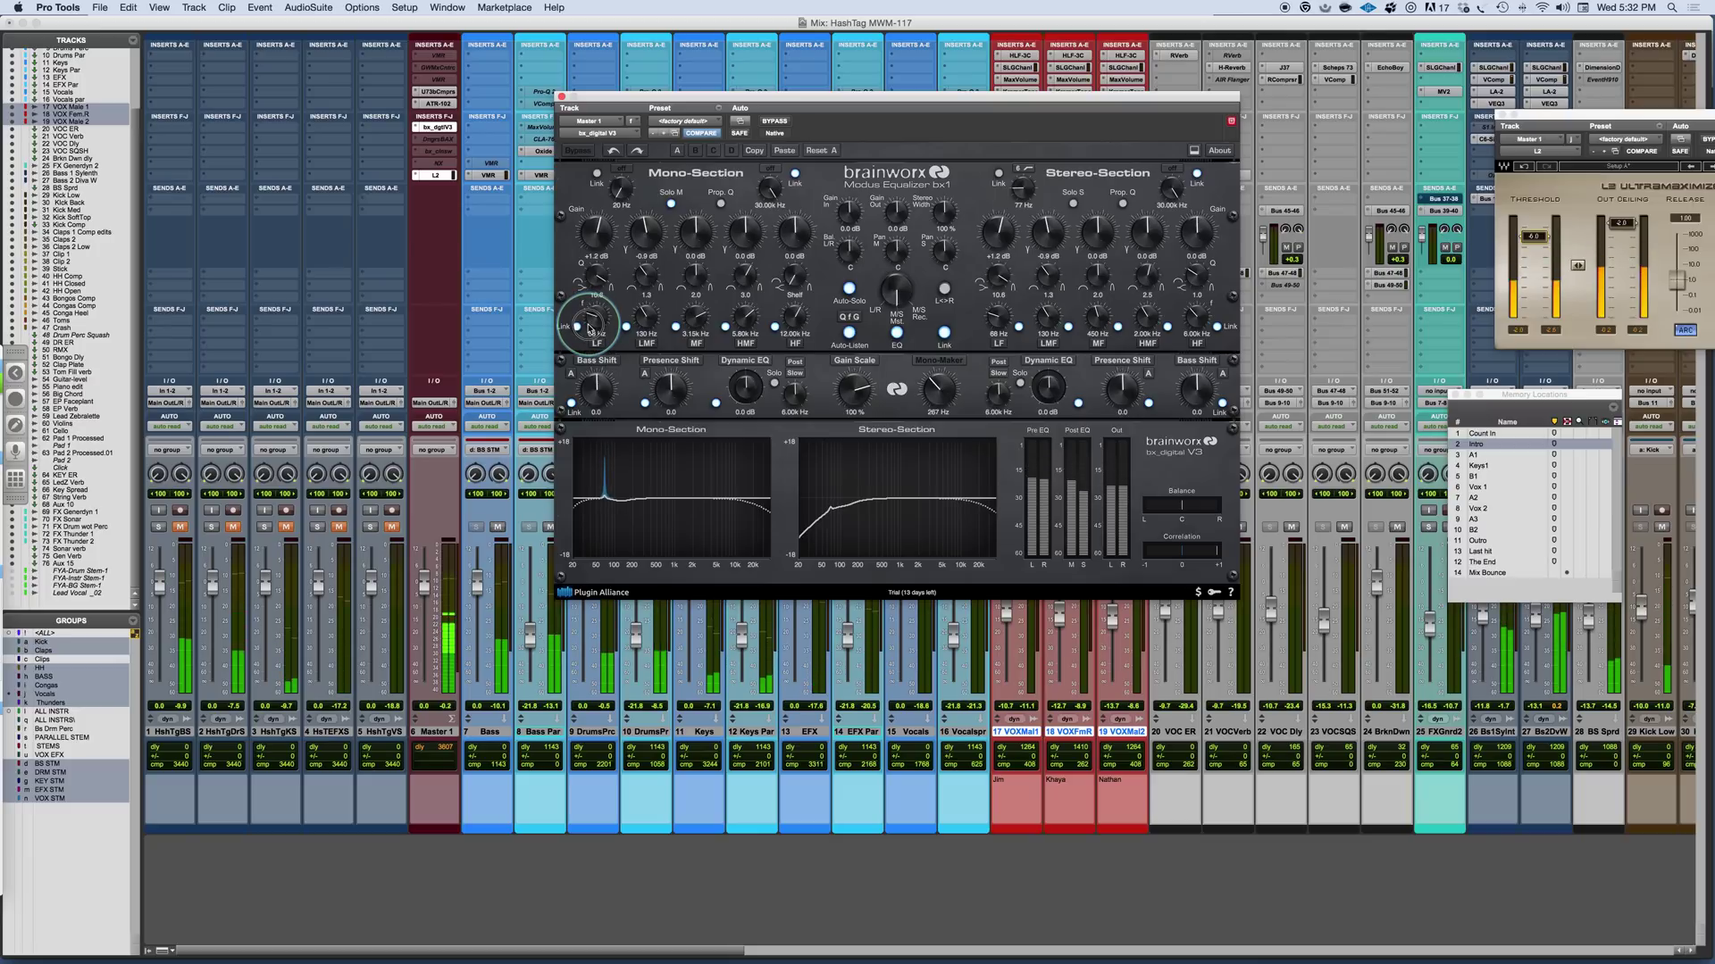
pyautogui.moveTo(594, 233); pyautogui.dragTo(595, 241)
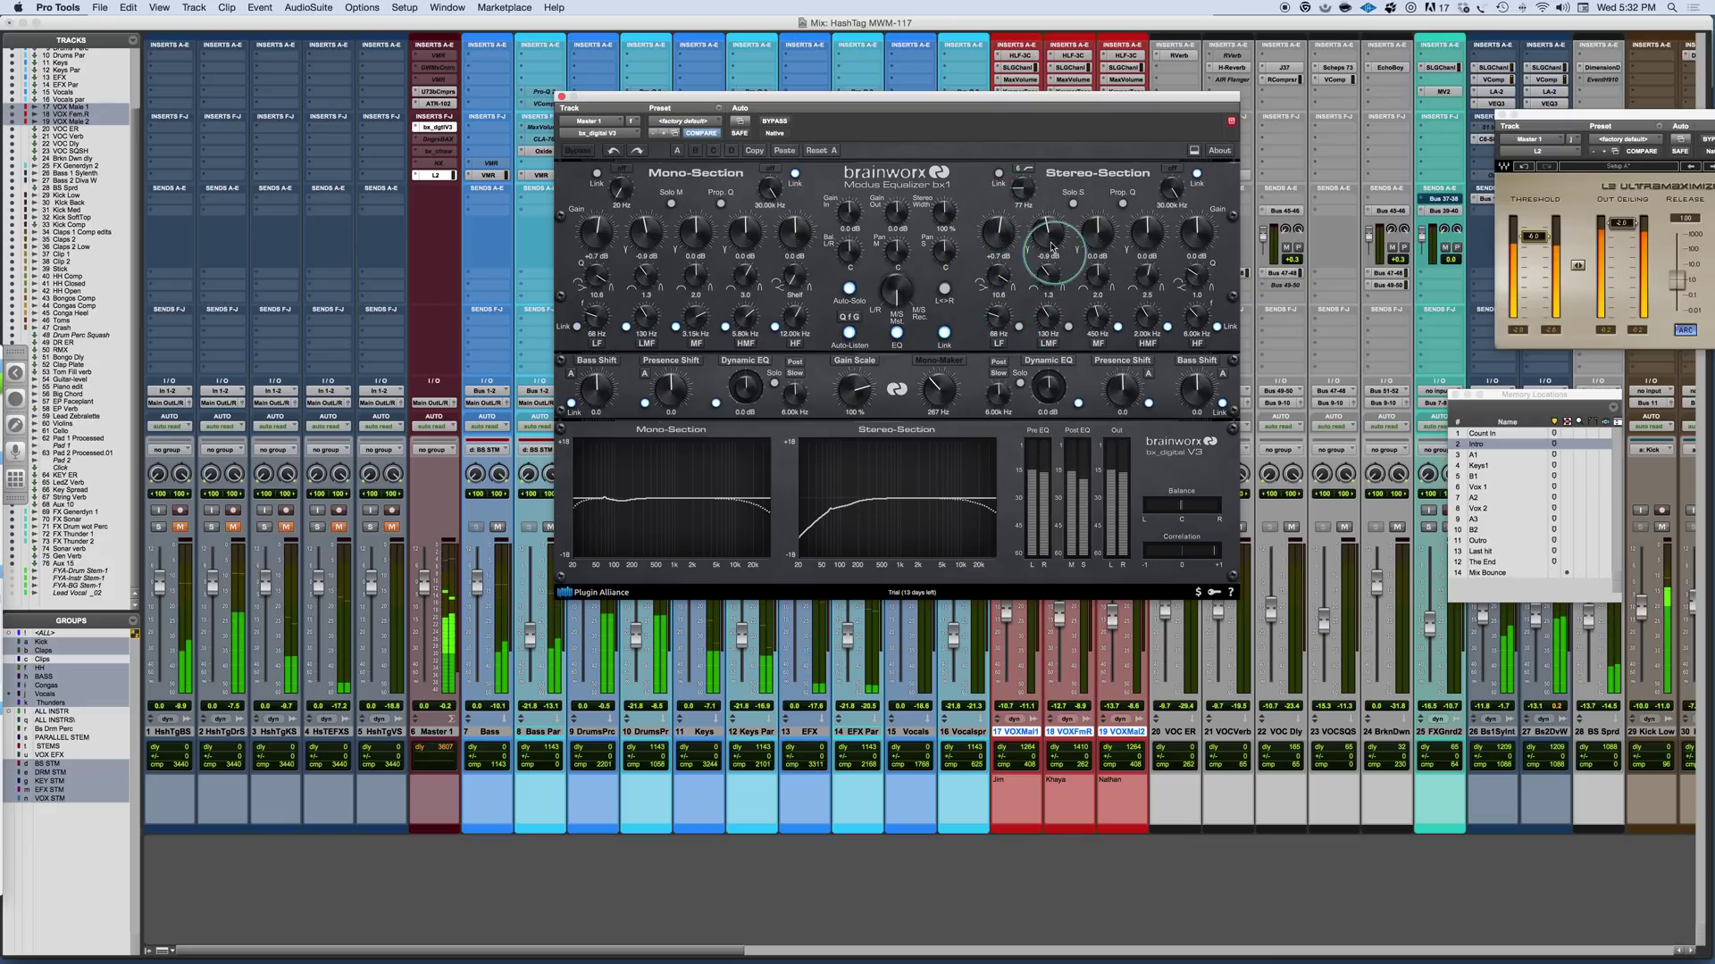
# Reset the Stereo-Section LF and LMF gains to 0 dB and bypass the EQ for comparison.
pyautogui.keyDown('alt'); pyautogui.click(998, 231); pyautogui.keyUp('alt')
pyautogui.keyDown('alt'); pyautogui.click(1050, 233); pyautogui.keyUp('alt')
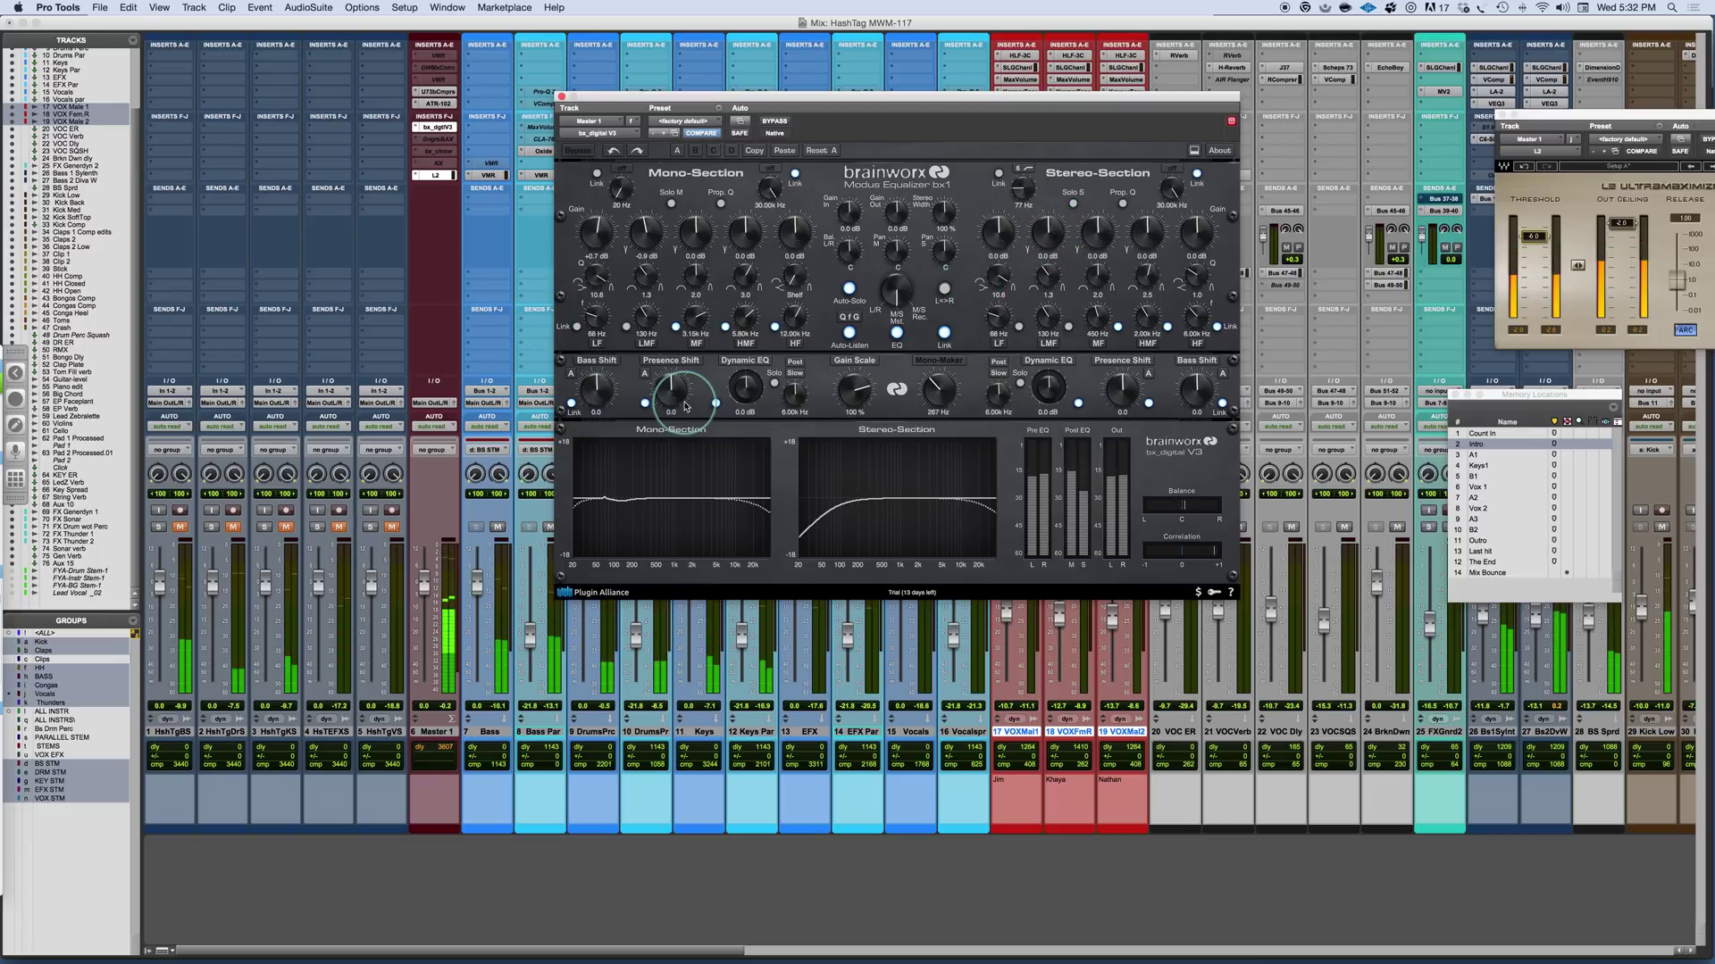
pyautogui.click(776, 122)
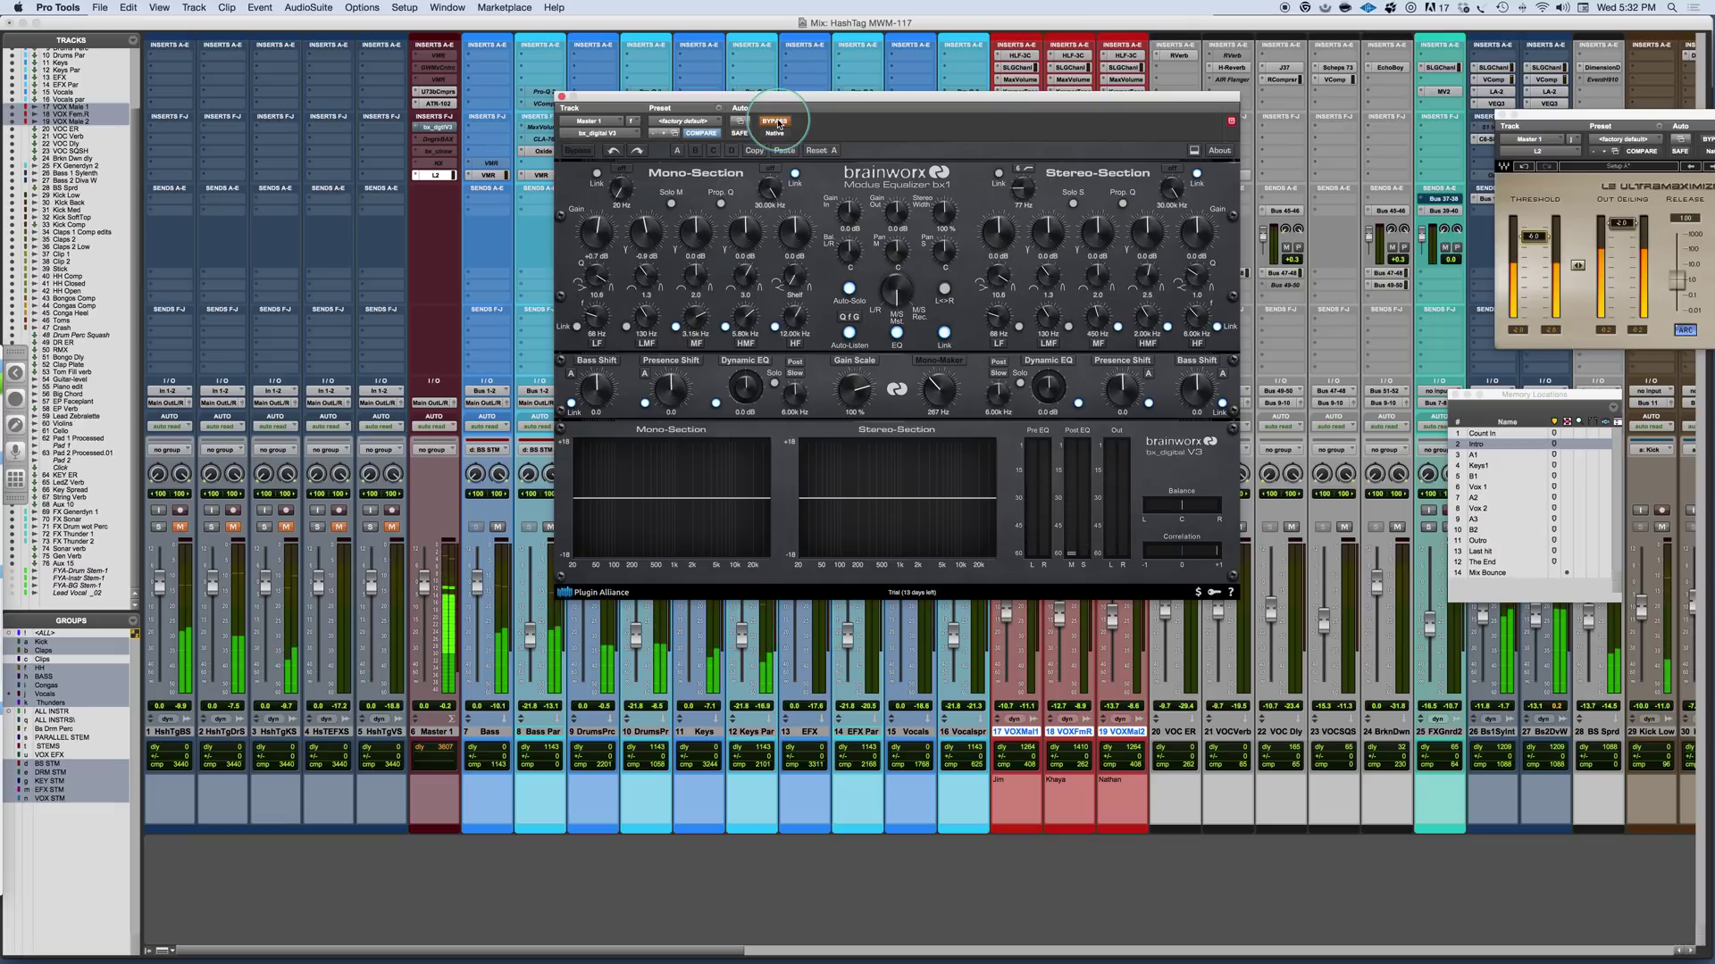
# Lower the Mono-Section LF band's Q to 1.0 and compare the mix with the EQ bypassed and active.
pyautogui.click(776, 123)
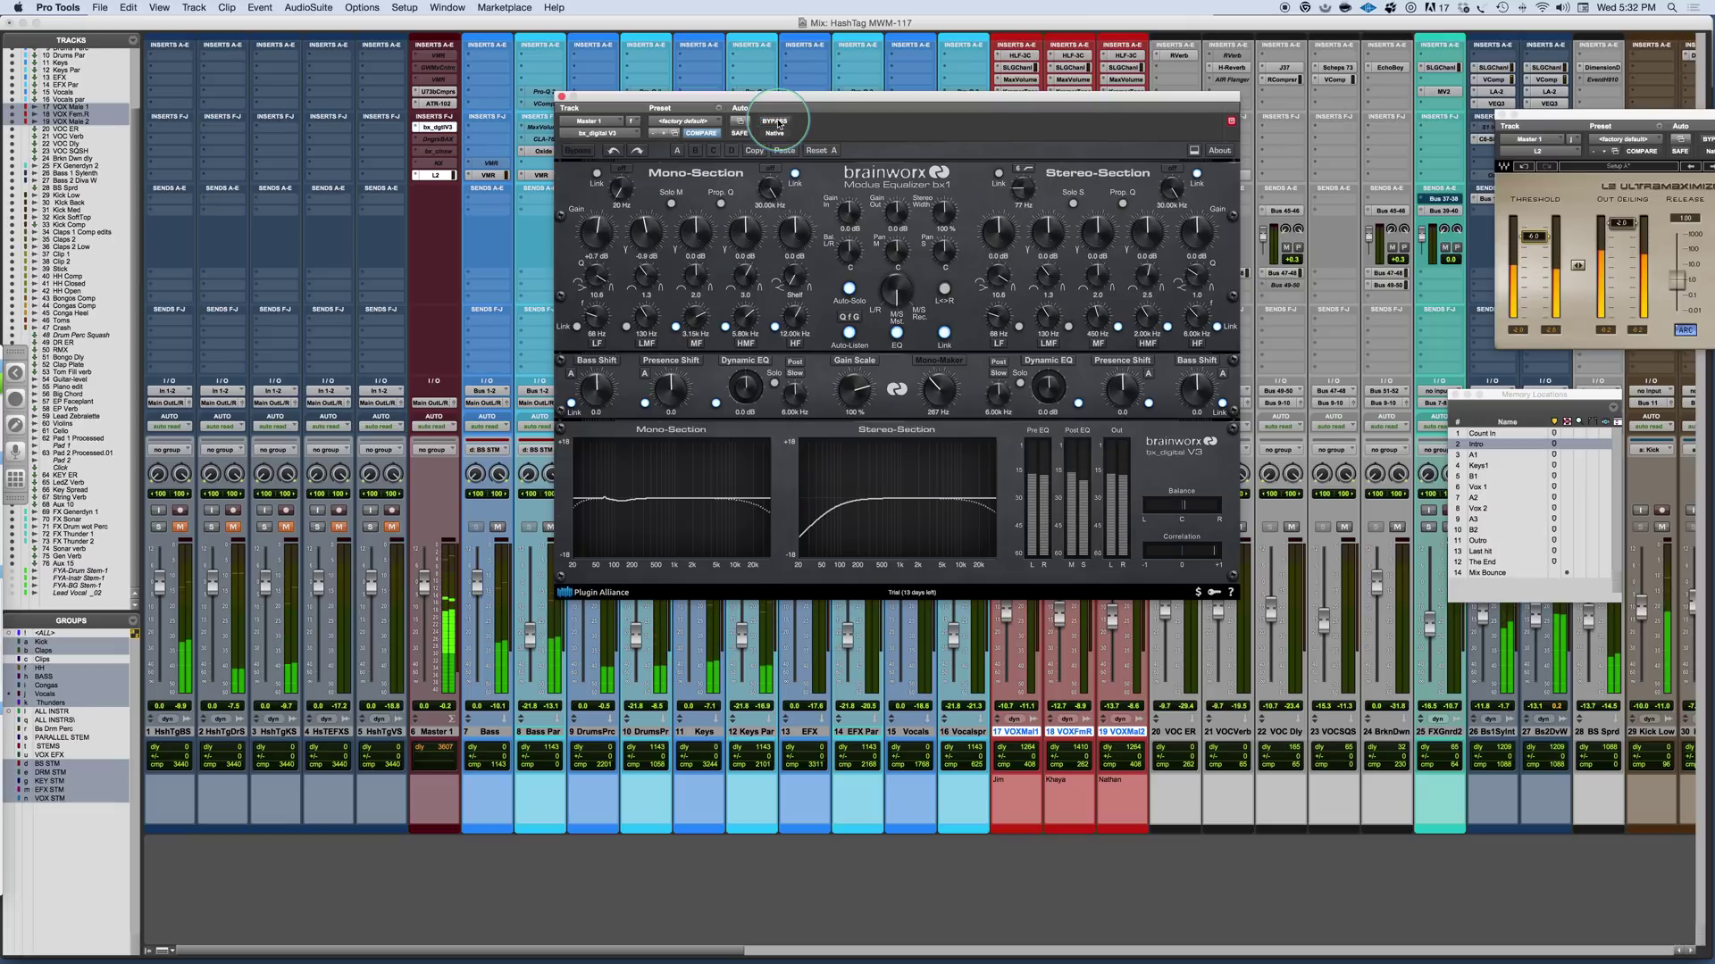
pyautogui.click(776, 122)
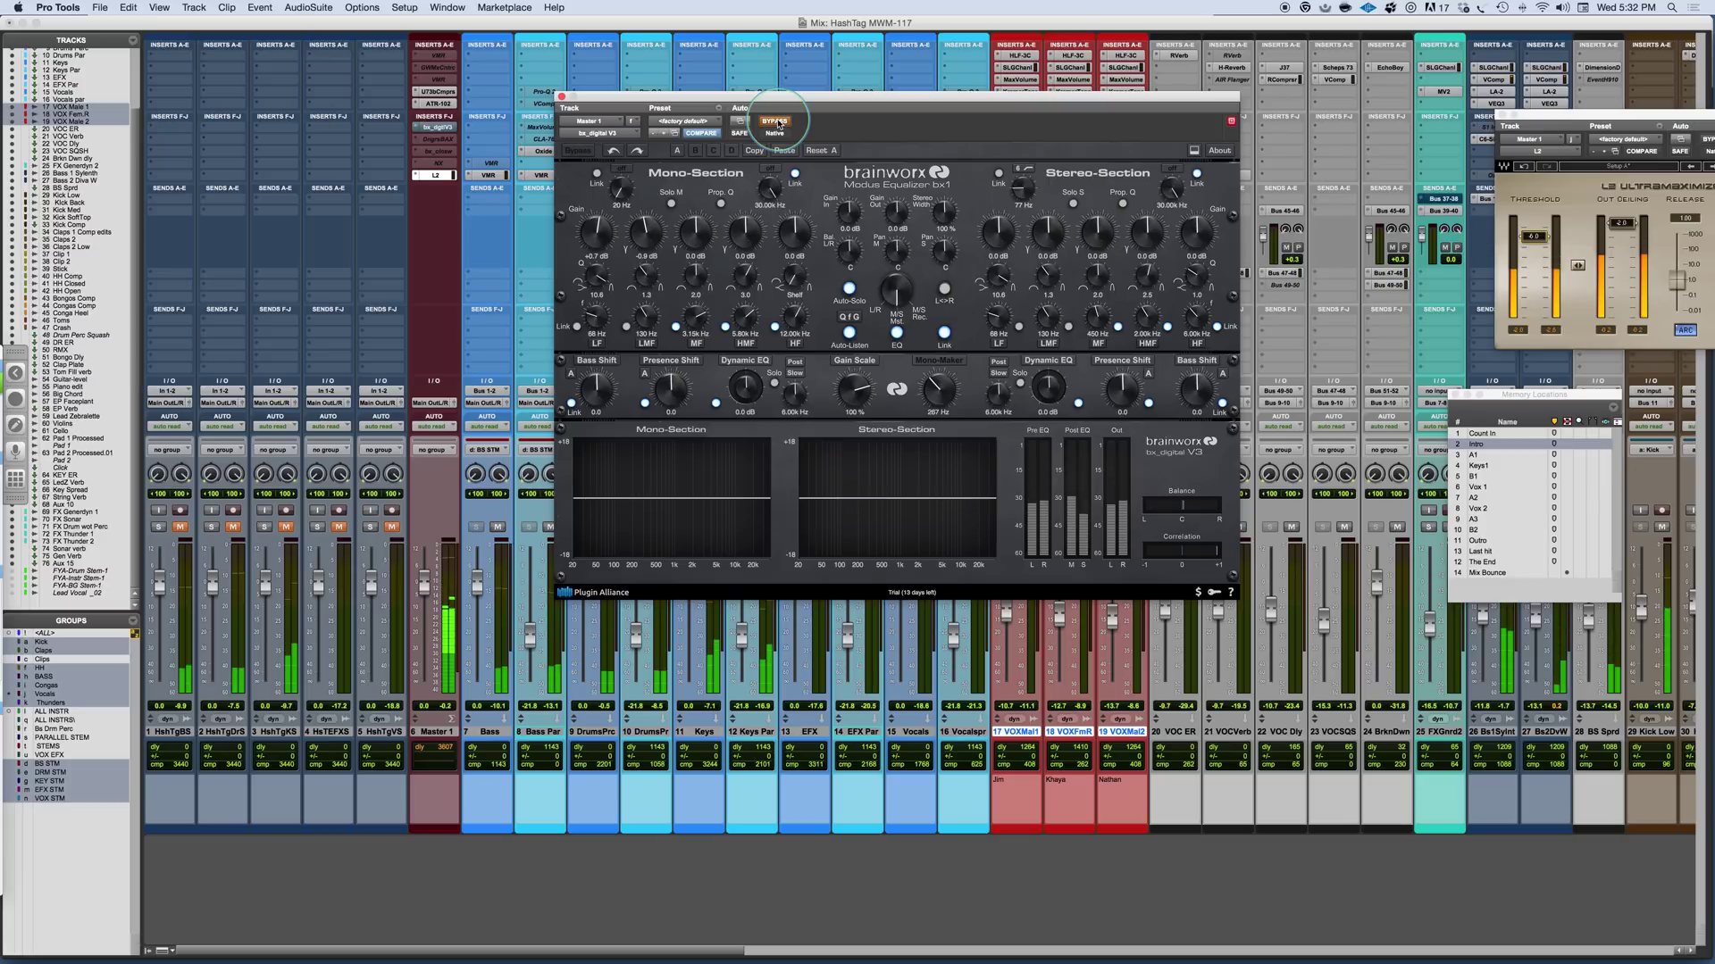
pyautogui.moveTo(599, 276); pyautogui.dragTo(596, 361)
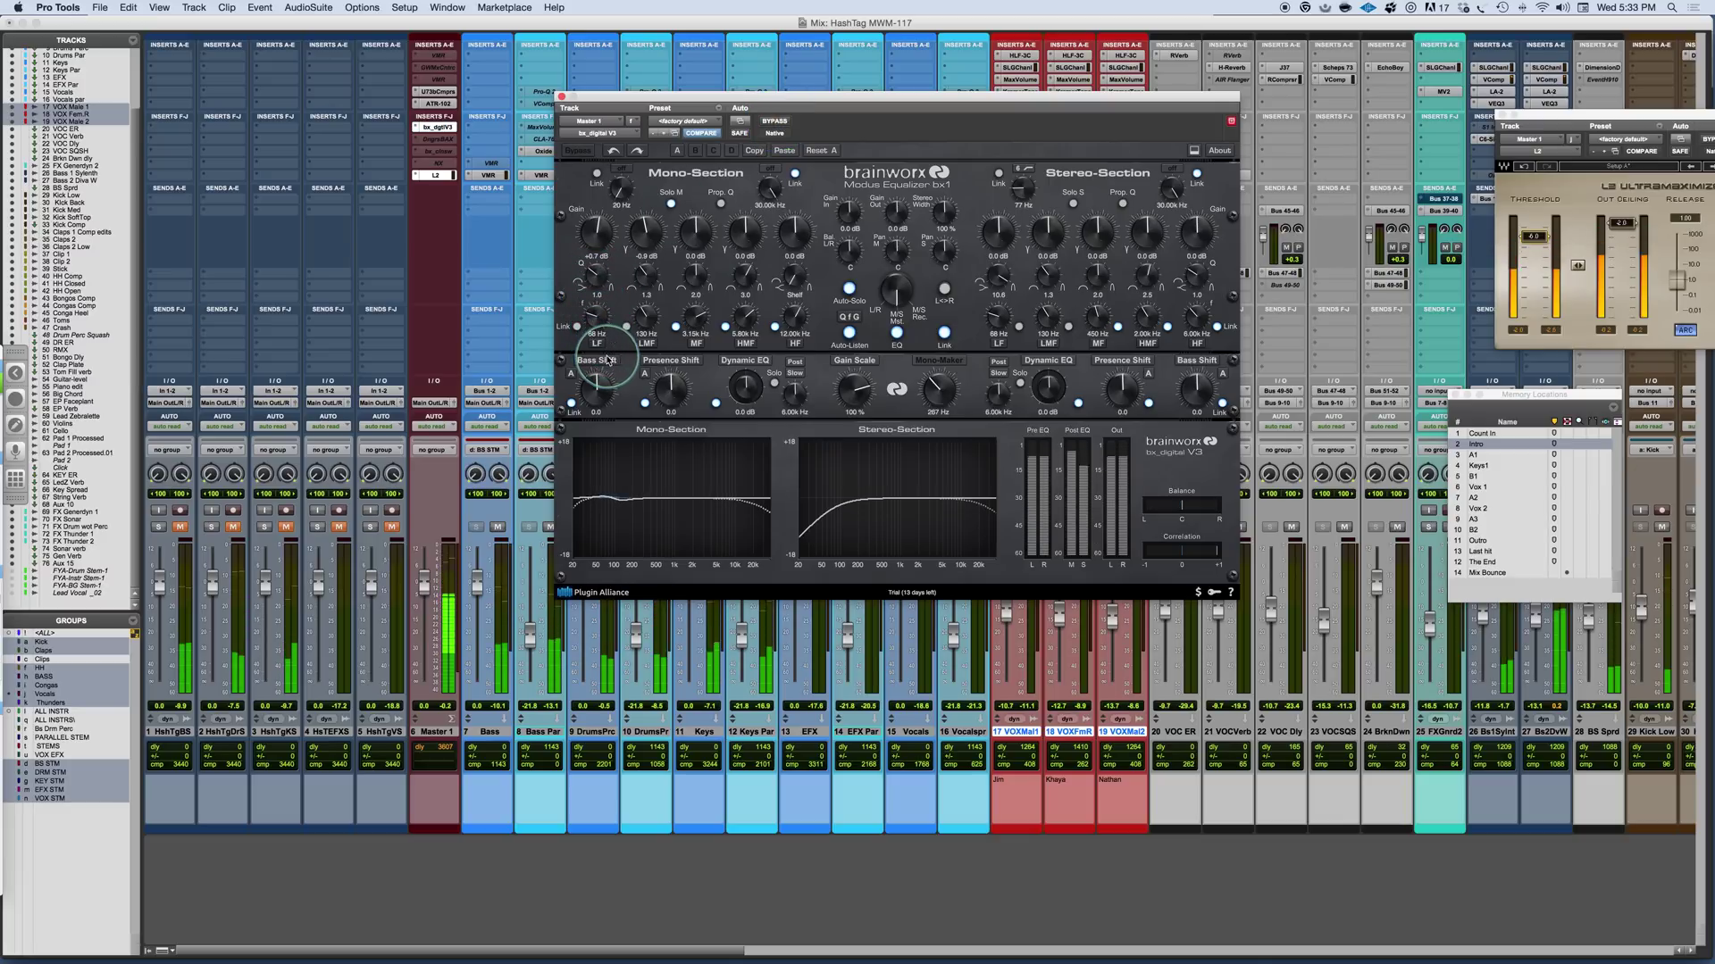
pyautogui.click(774, 121)
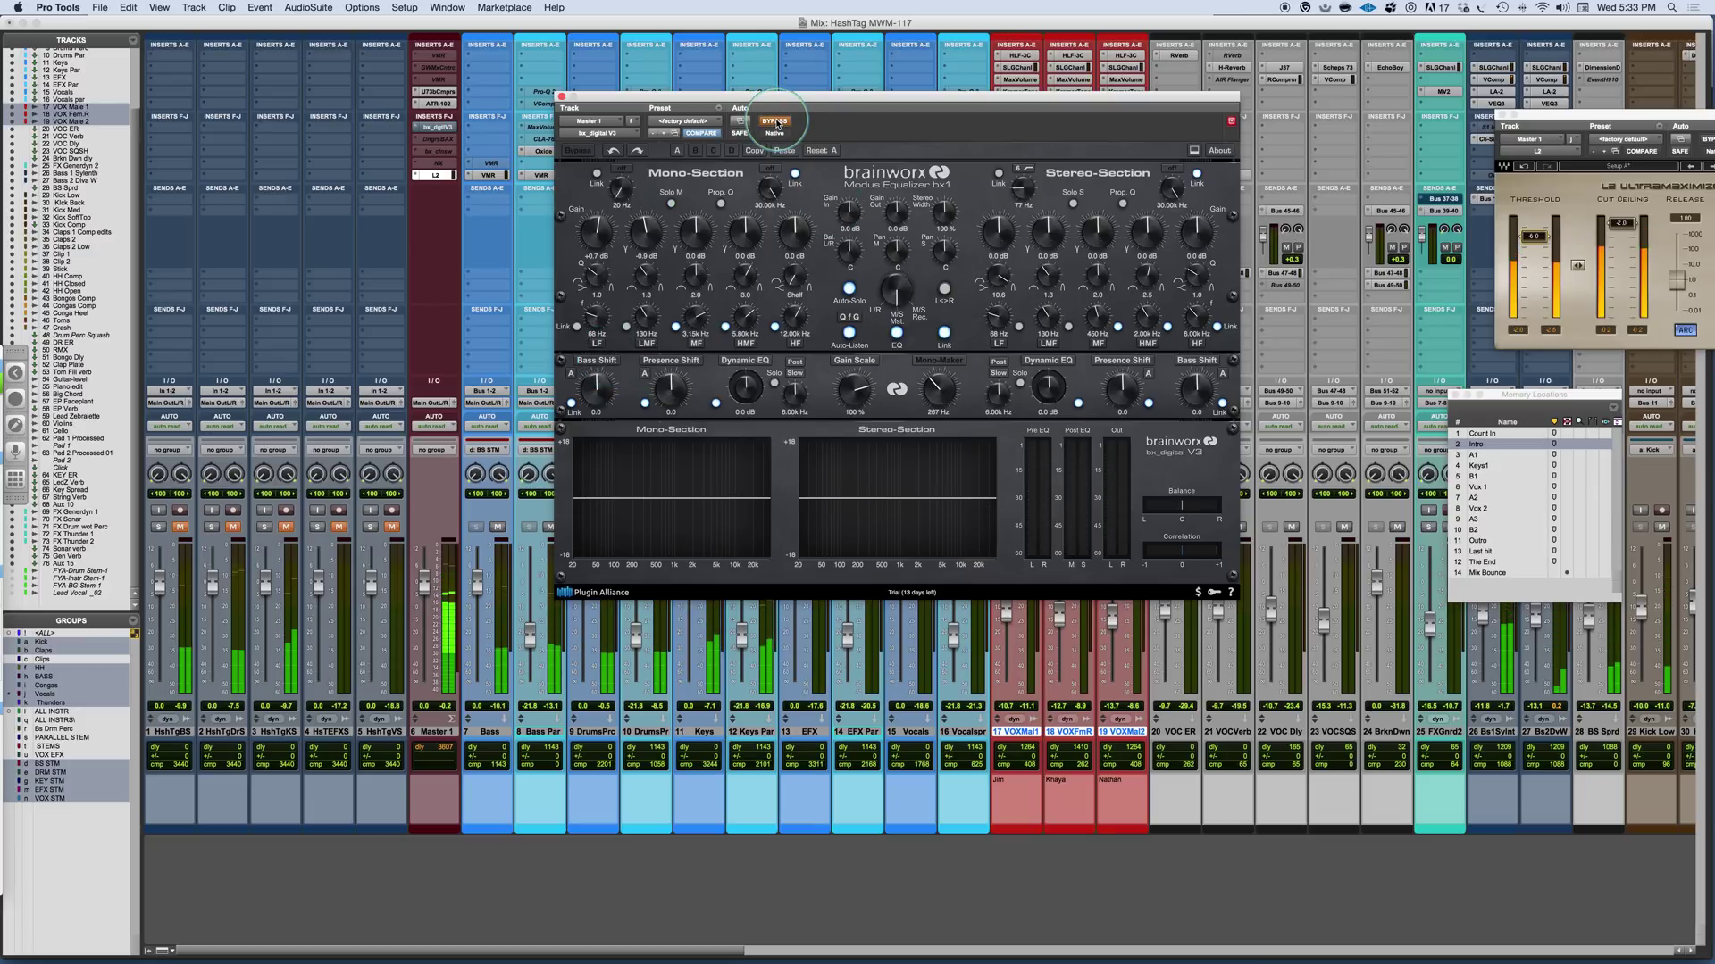
pyautogui.click(774, 121)
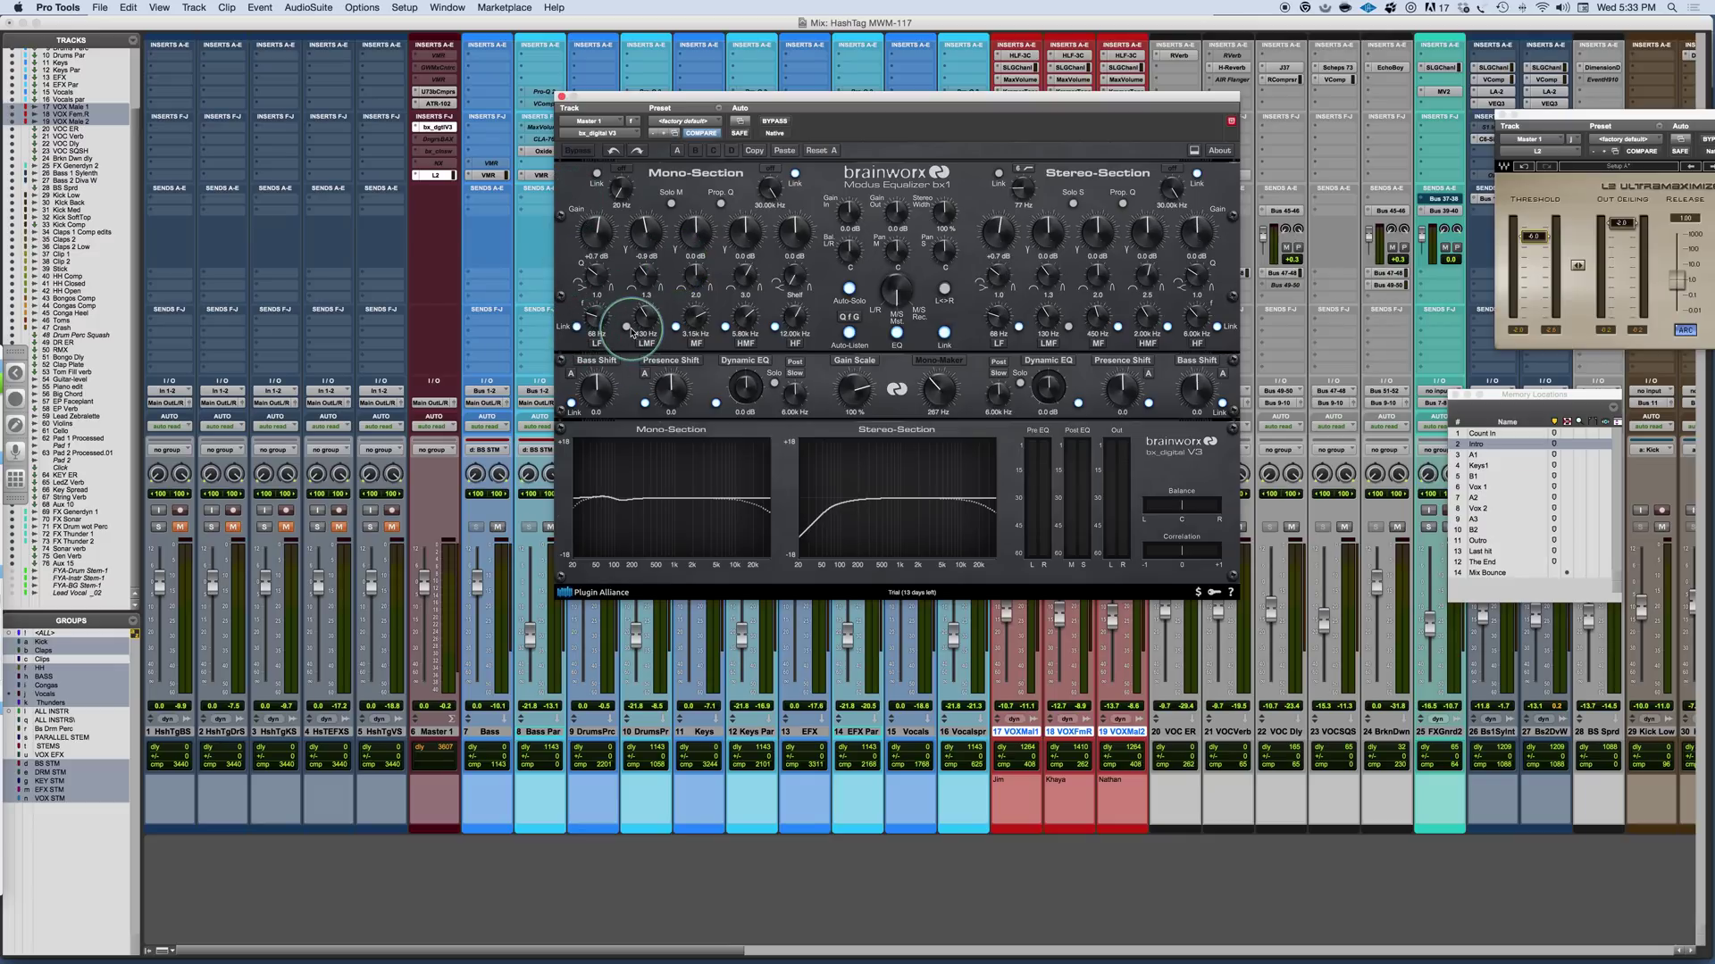
# Reset the Mono-Section LF and LMF gains to 0 dB and return the Stereo-Section LF band to its default.
pyautogui.keyDown('alt'); pyautogui.click(596, 229); pyautogui.keyUp('alt')
pyautogui.keyDown('alt'); pyautogui.click(642, 226); pyautogui.keyUp('alt')
pyautogui.keyDown('alt'); pyautogui.click(1003, 233); pyautogui.keyUp('alt')
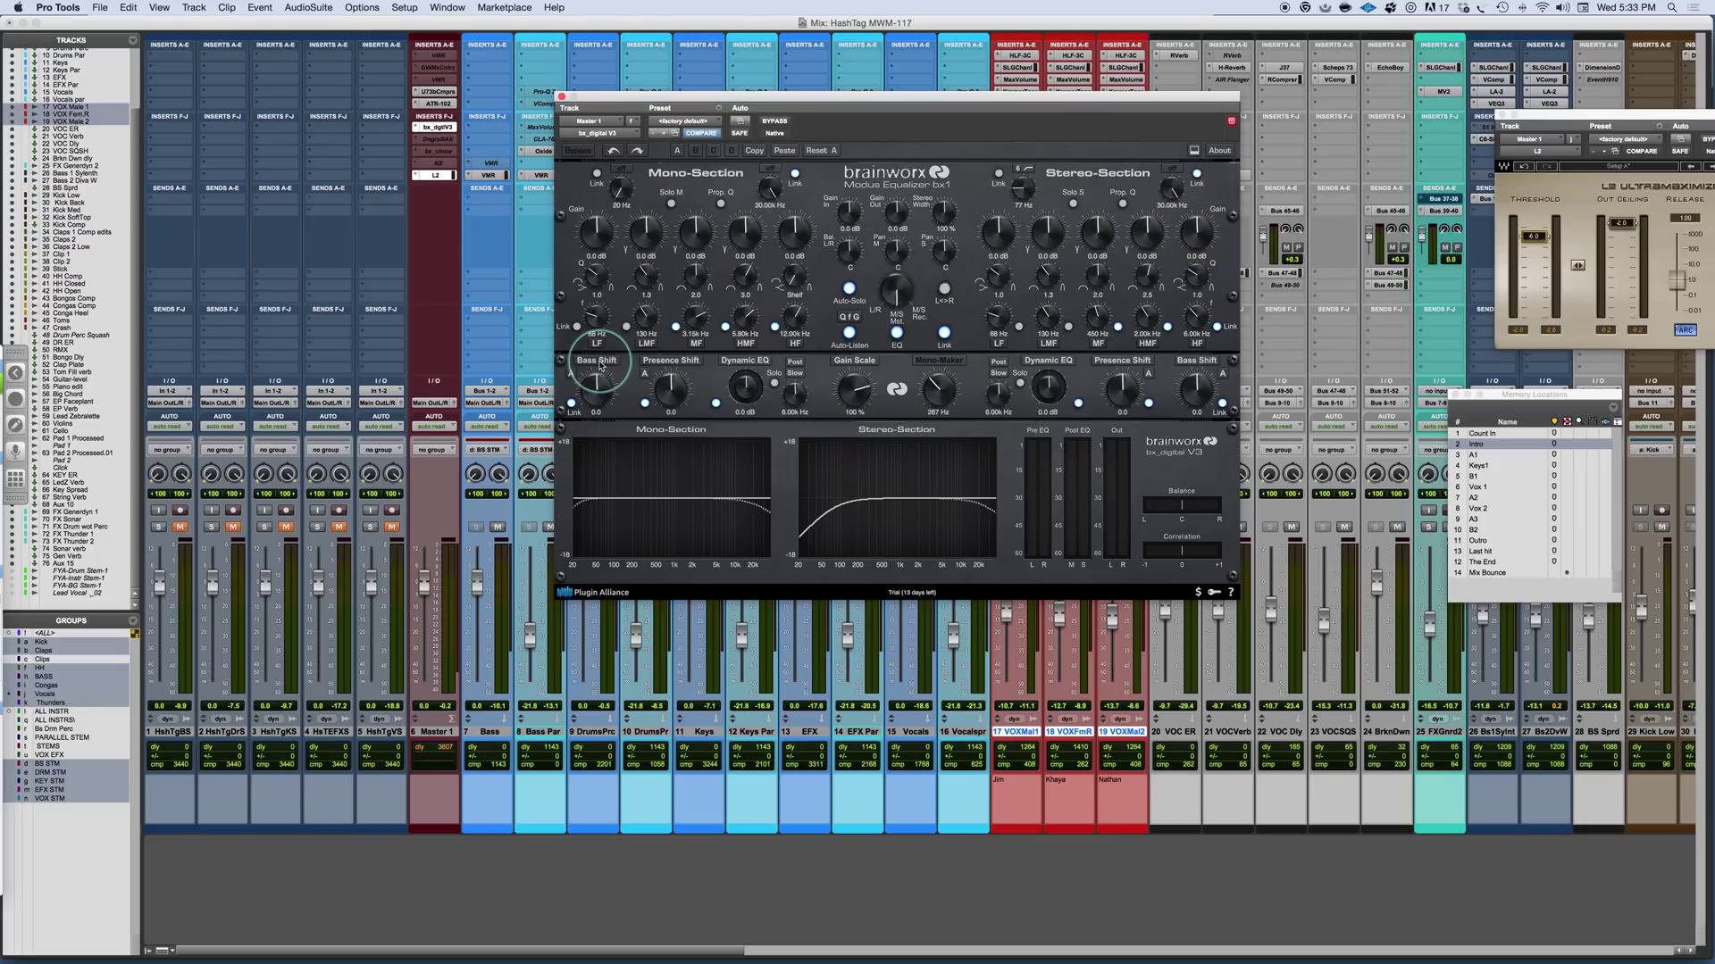
# Audition the linked Bass Shift at +2.4 in modes A, B and C during playback, settling on mode A at about +1.3.
pyautogui.moveTo(596, 401); pyautogui.dragTo(593, 386)
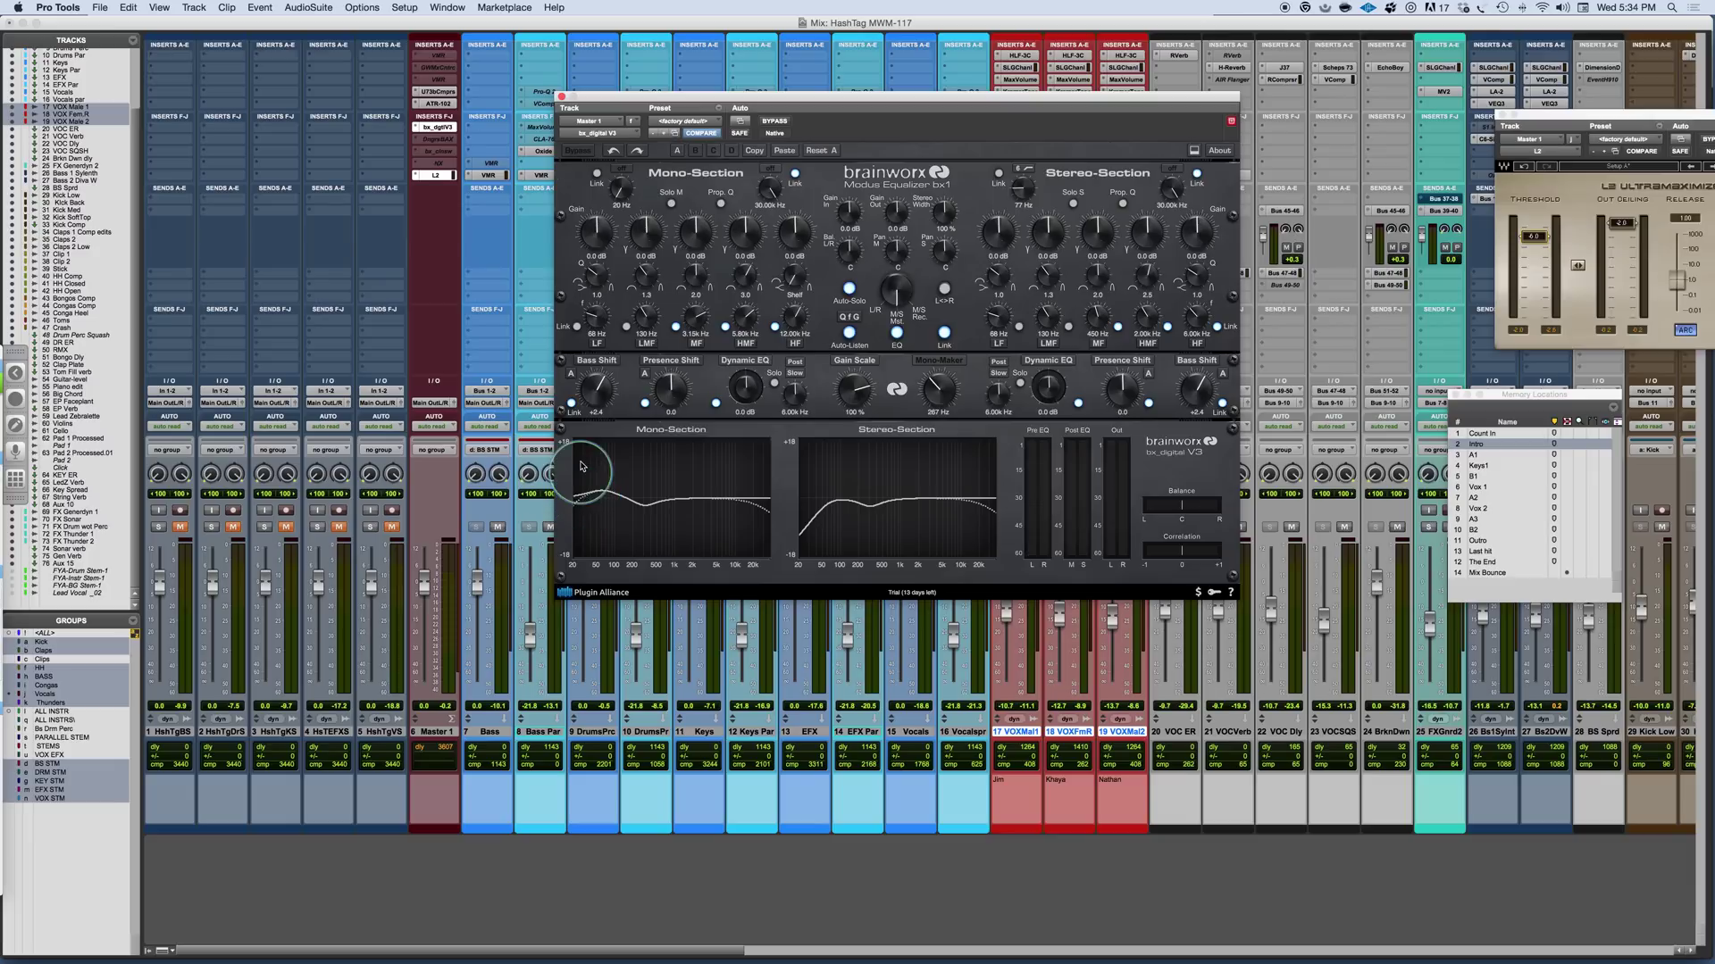
pyautogui.press('space')
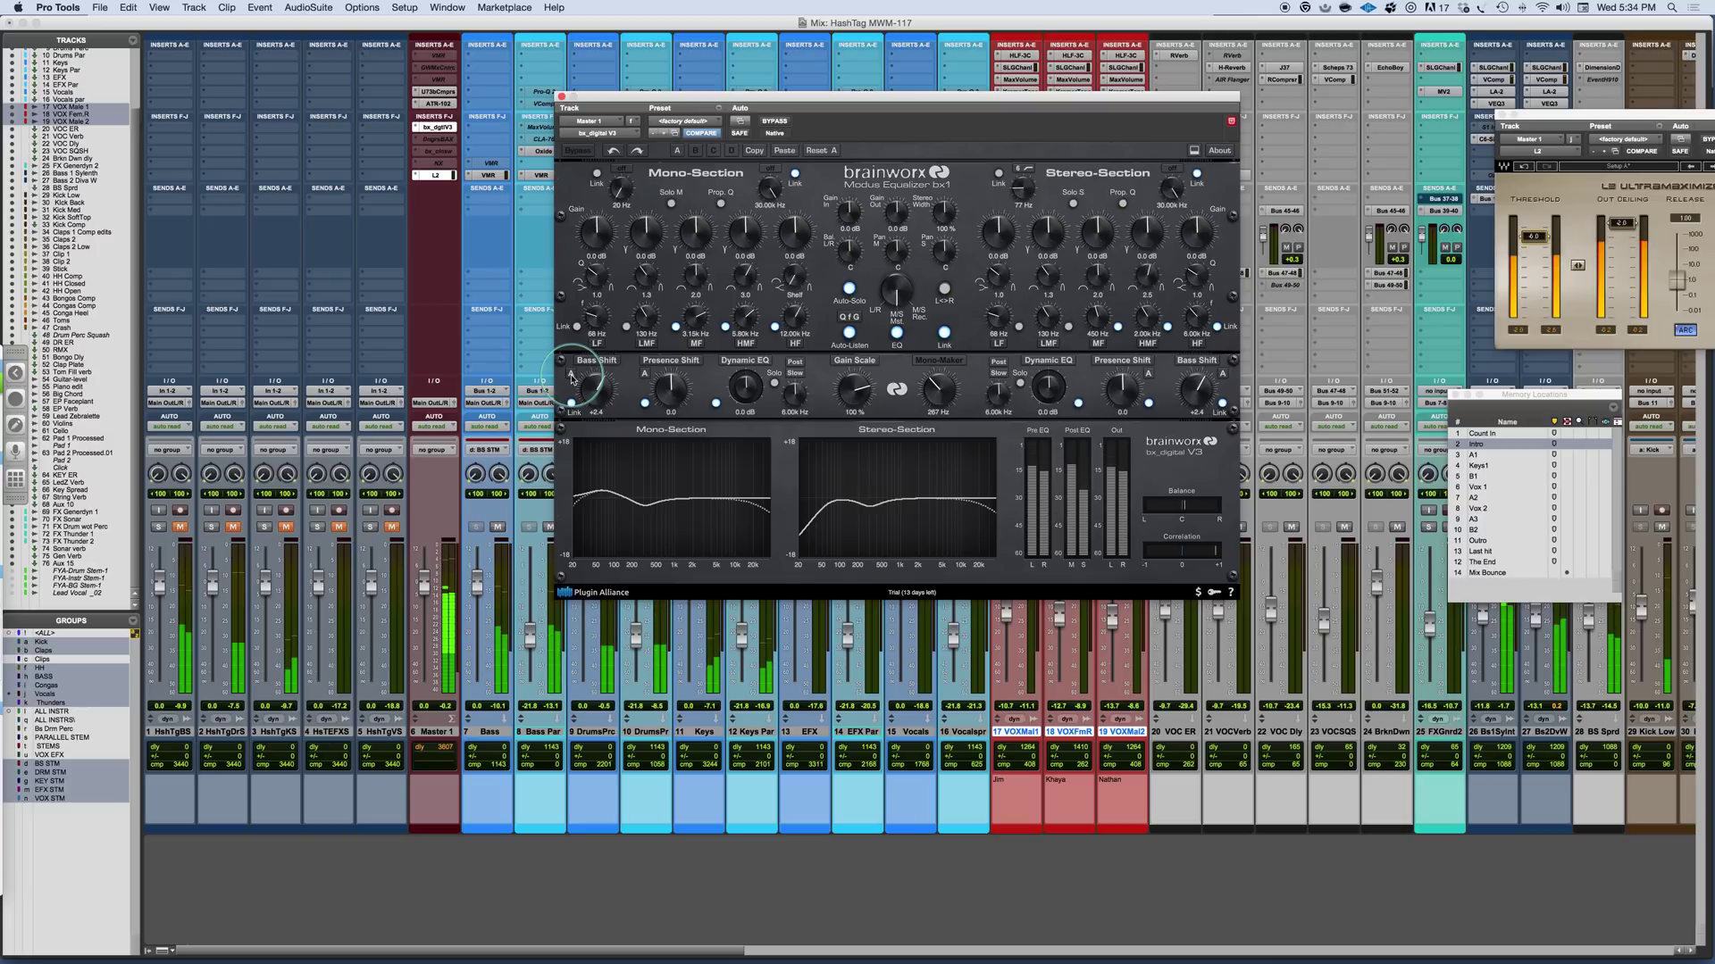
pyautogui.click(572, 377)
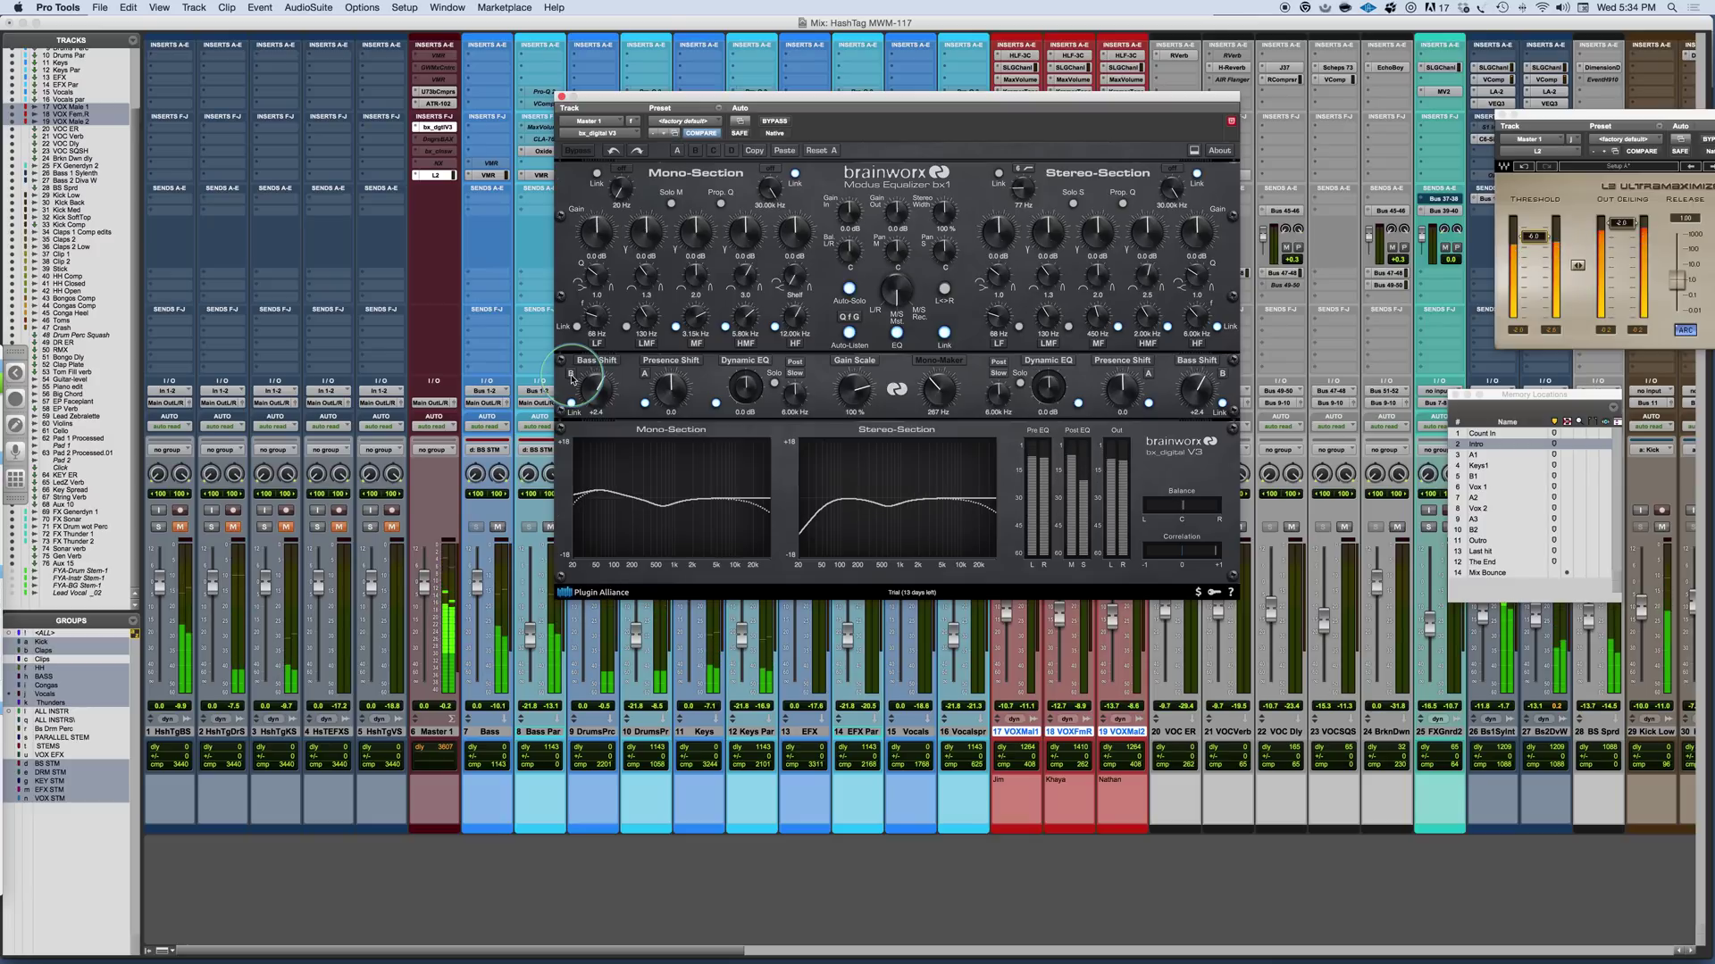
pyautogui.click(571, 377)
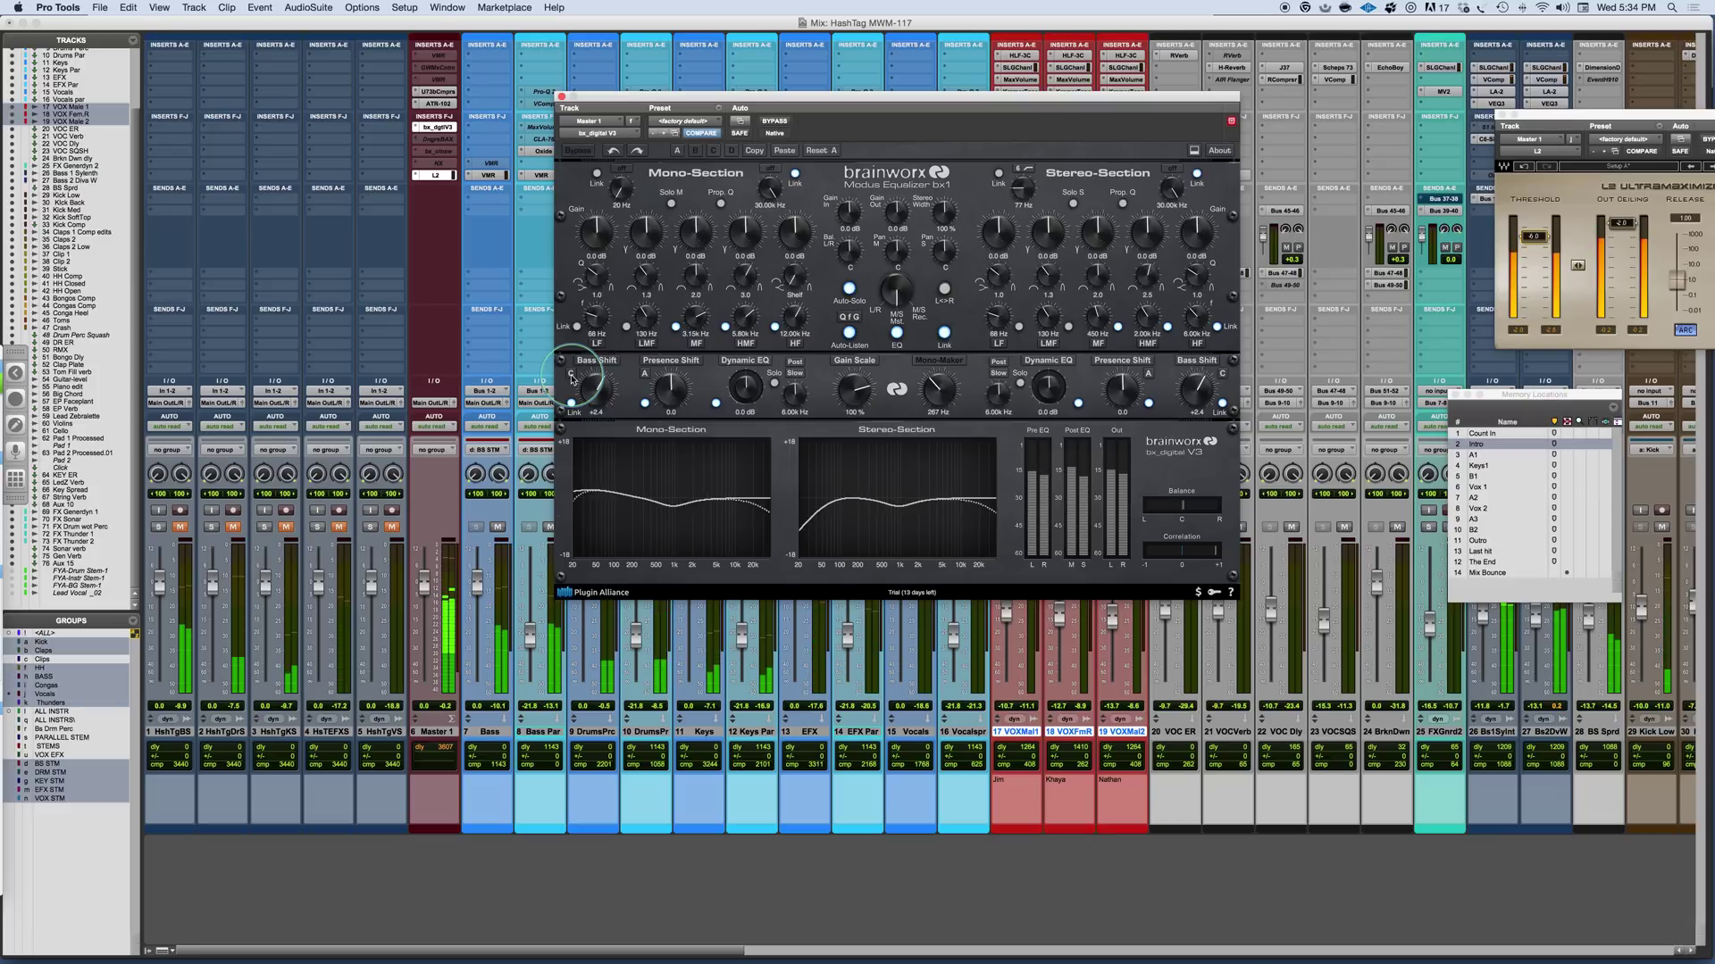
pyautogui.click(571, 377)
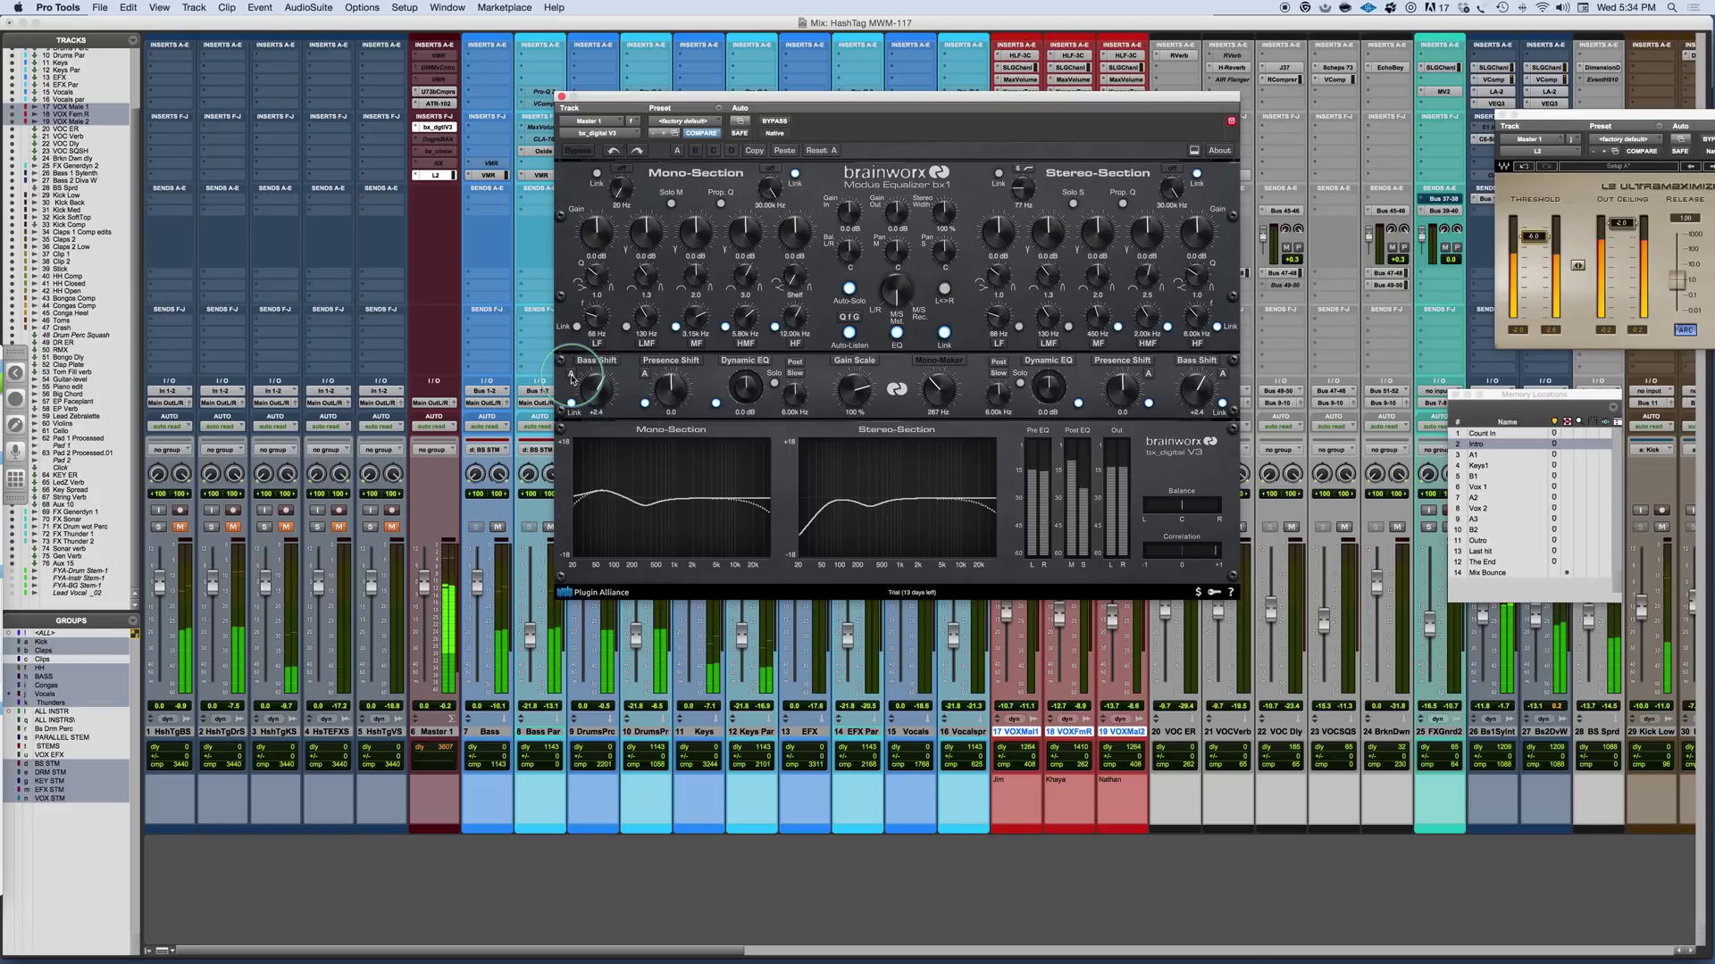
pyautogui.moveTo(589, 390); pyautogui.dragTo(587, 402)
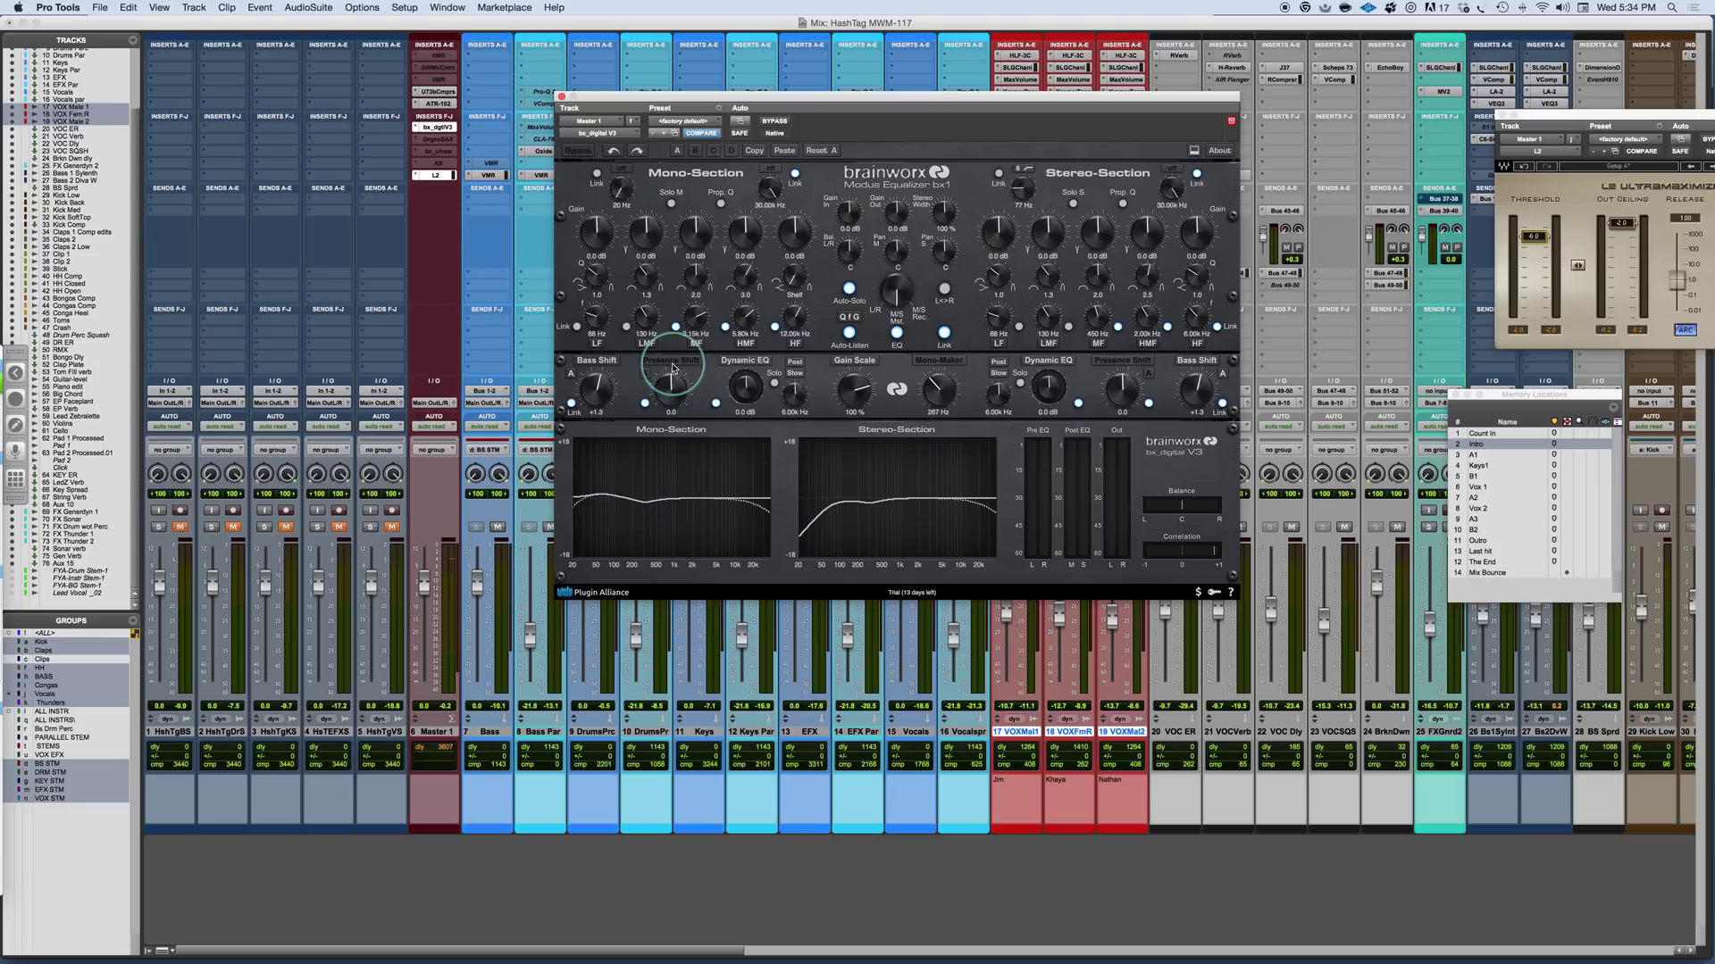
# Raise the linked Presence Shift to about +2.2 and compare its A, B and C modes during playback.
pyautogui.moveTo(673, 366); pyautogui.dragTo(659, 388)
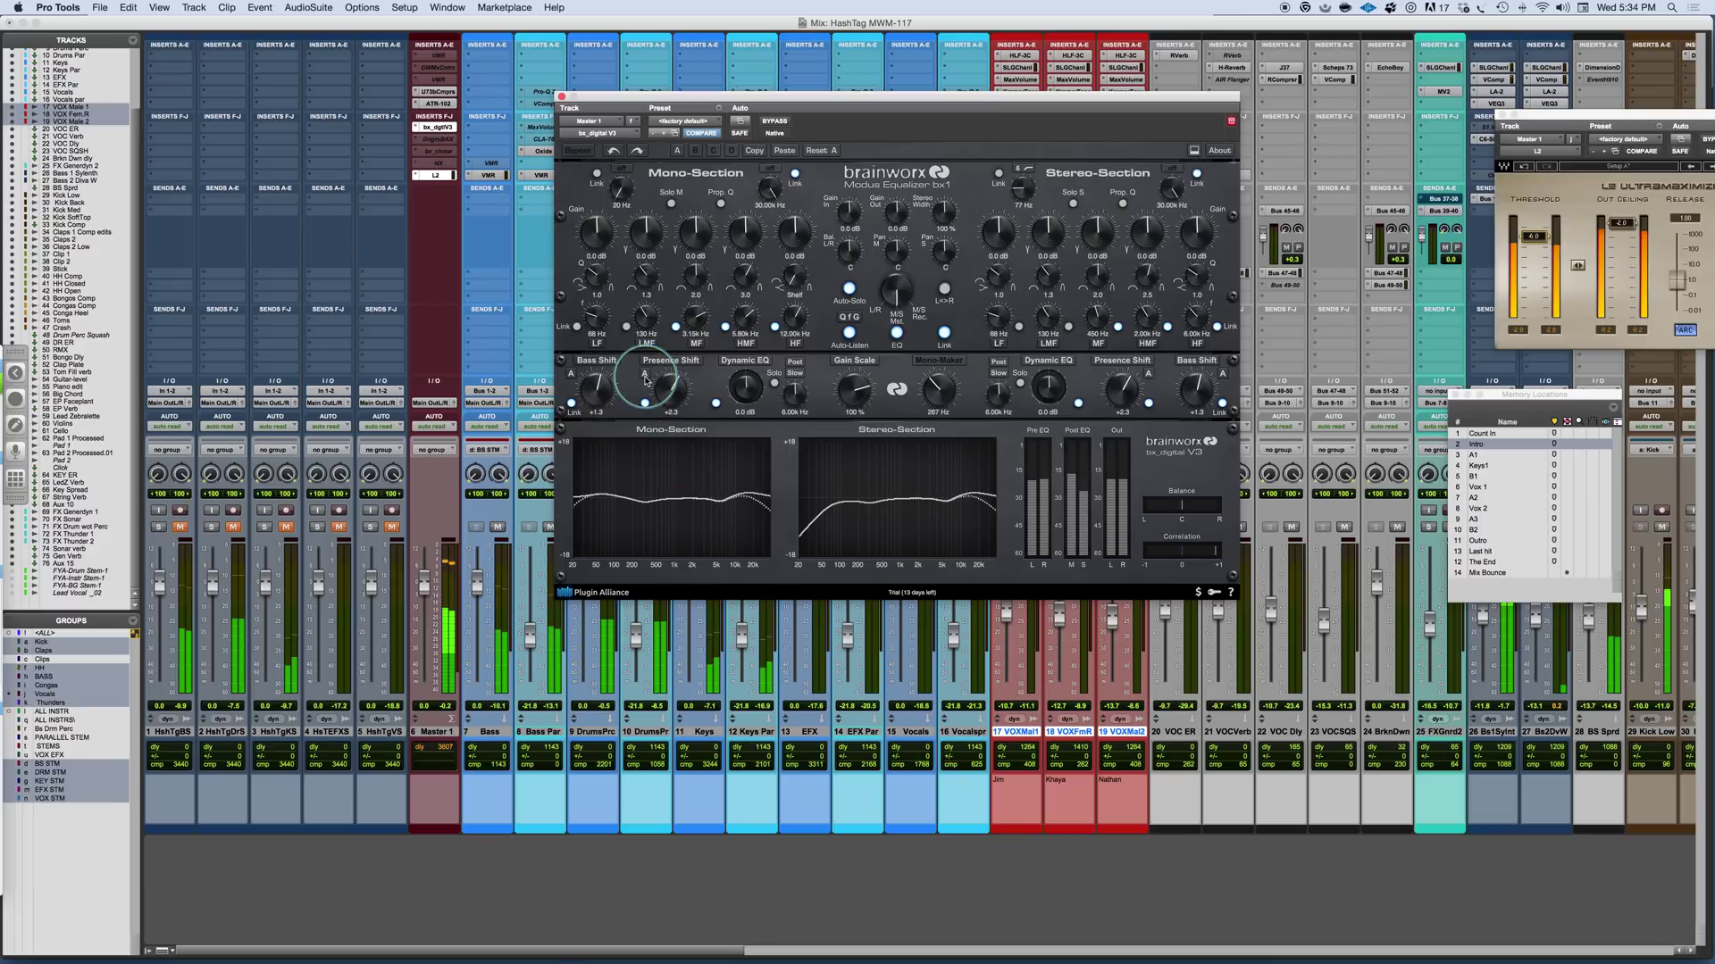
pyautogui.click(646, 376)
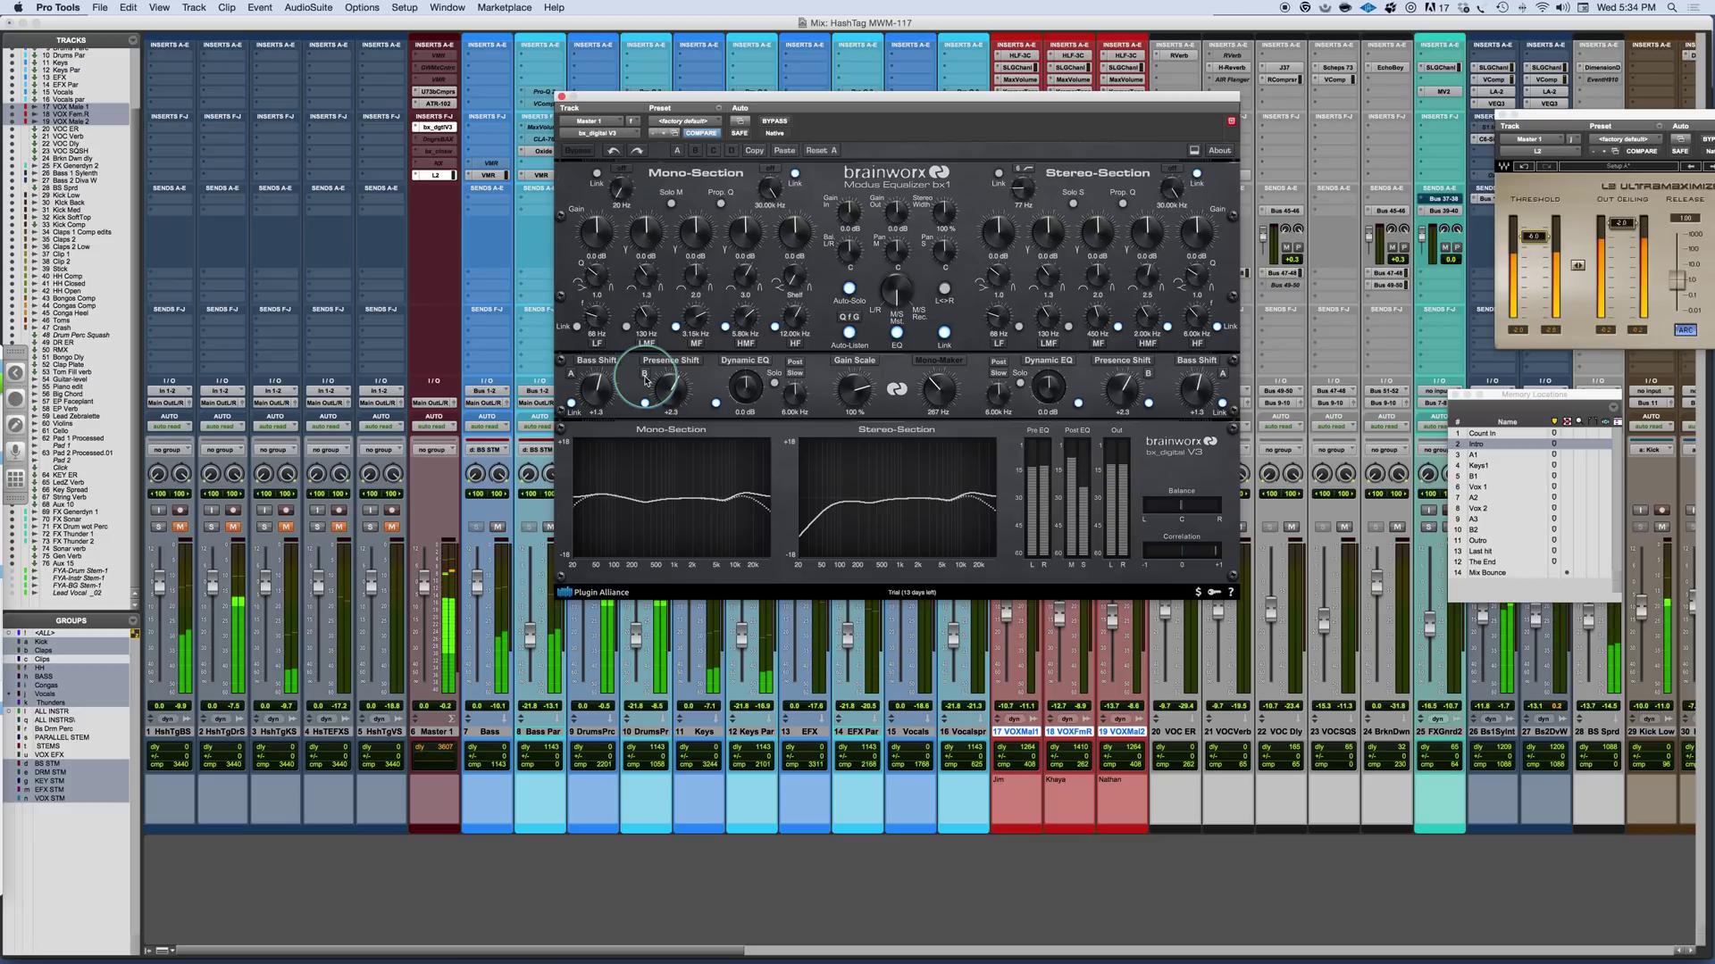
pyautogui.click(646, 376)
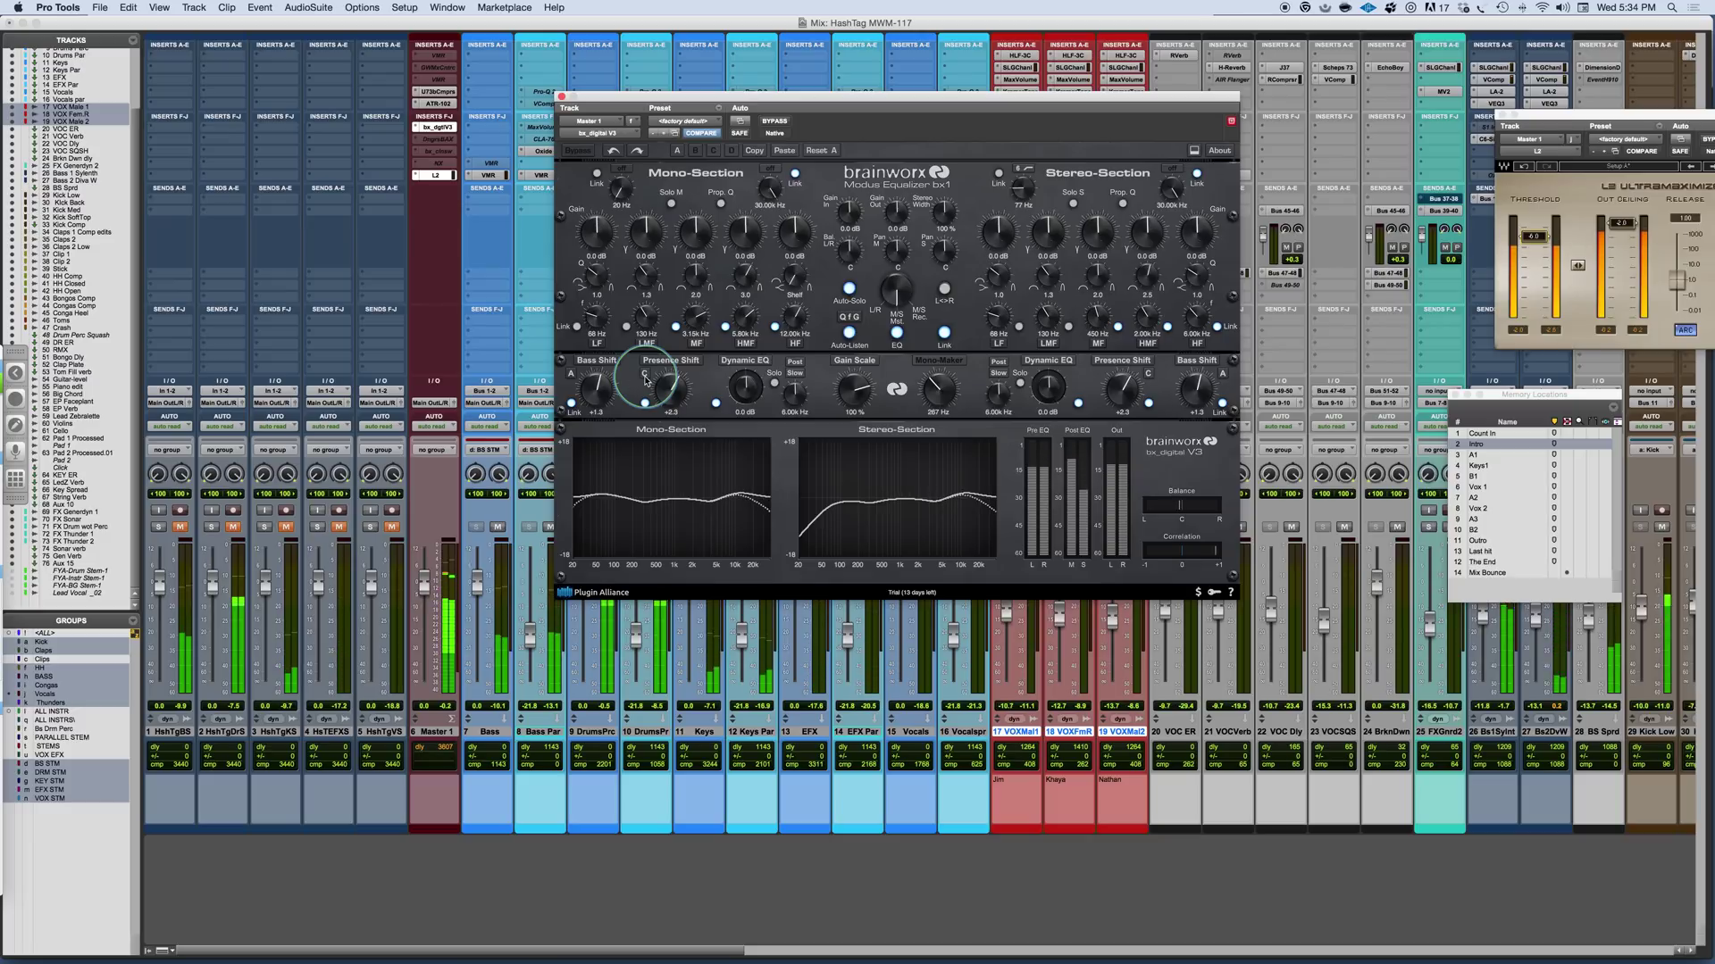
pyautogui.click(646, 376)
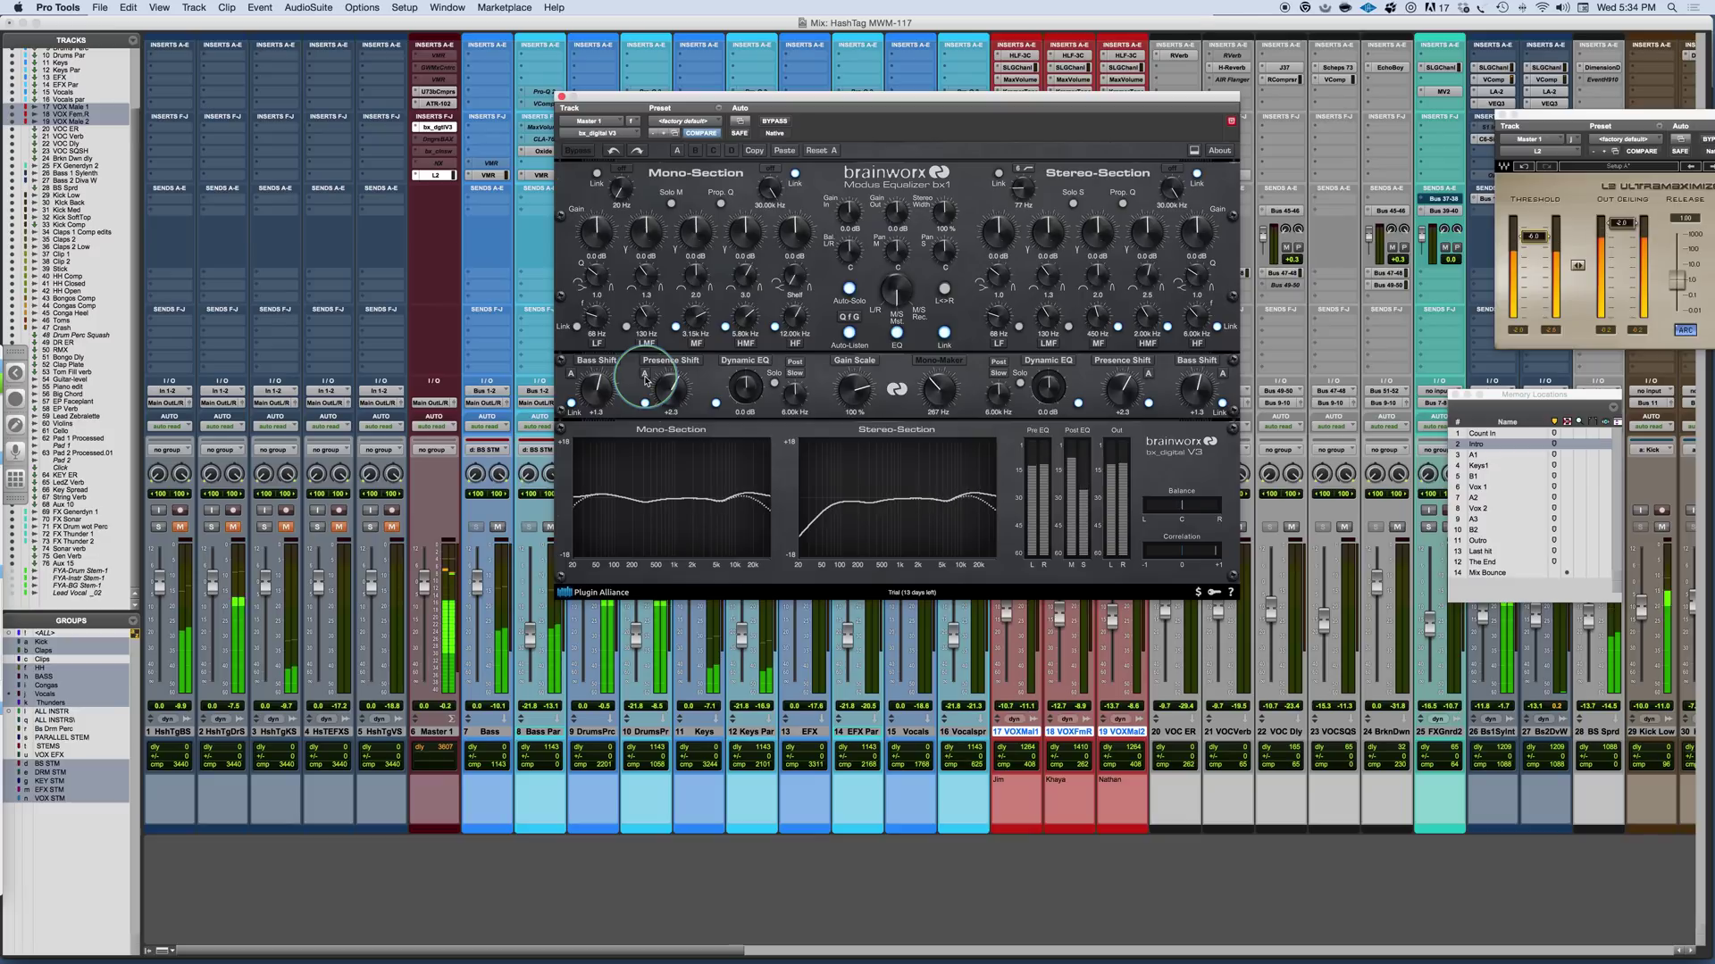
pyautogui.click(645, 376)
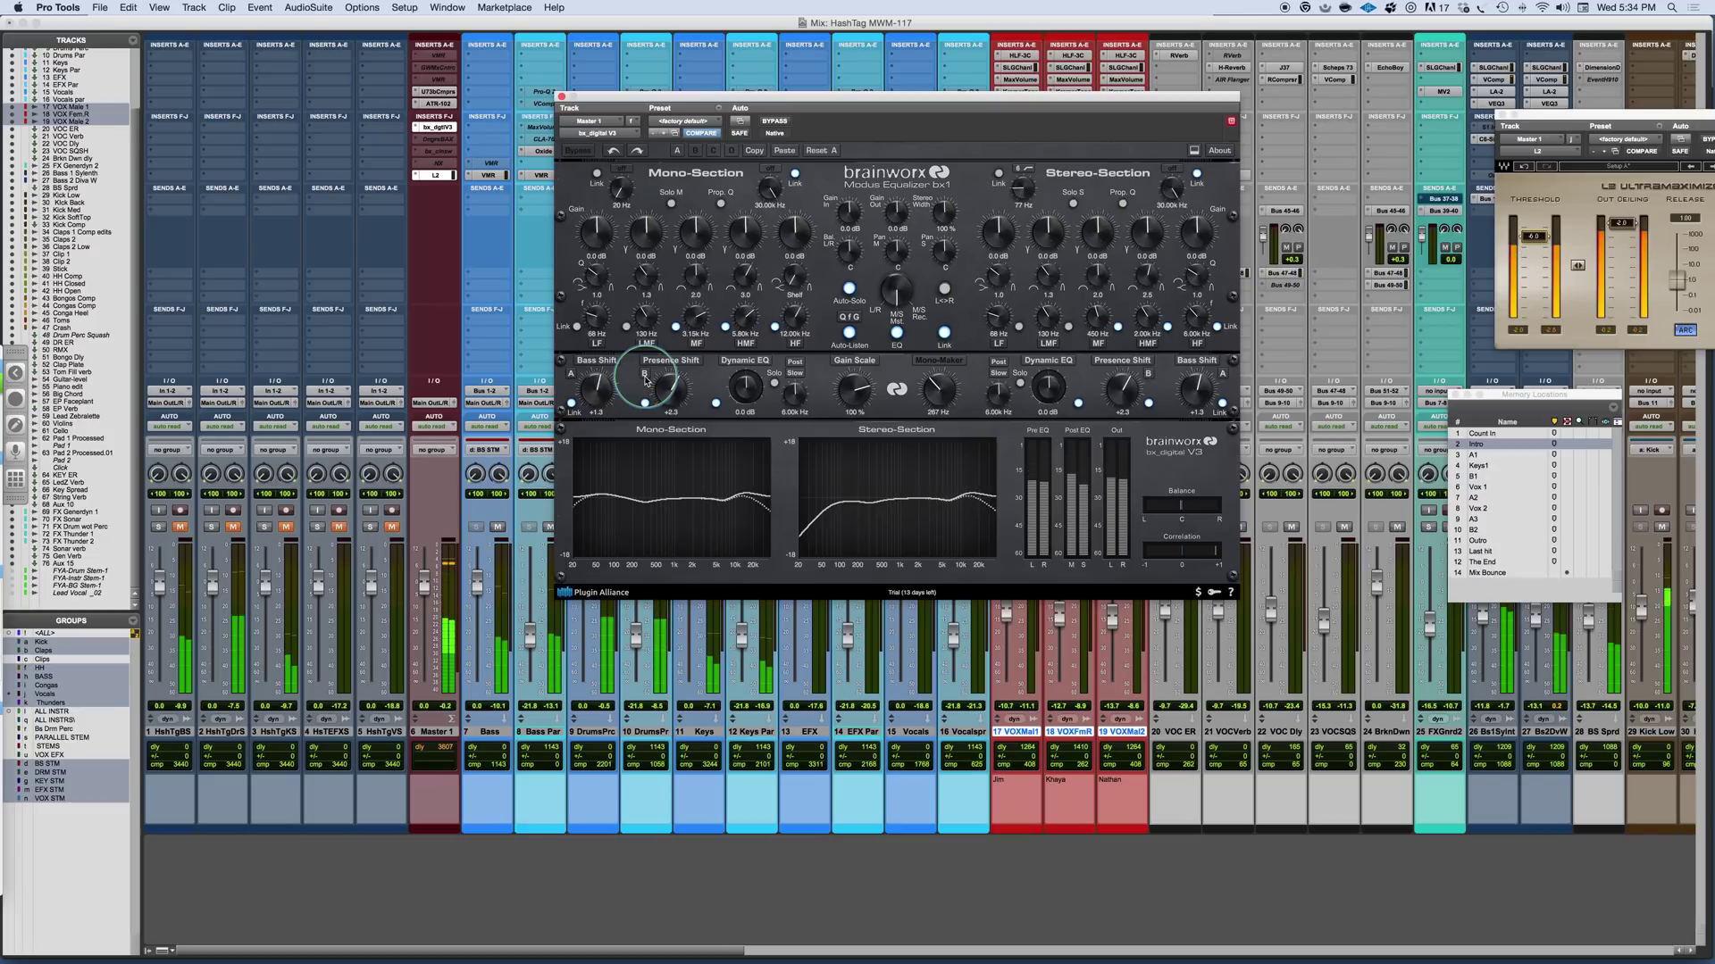
pyautogui.click(645, 376)
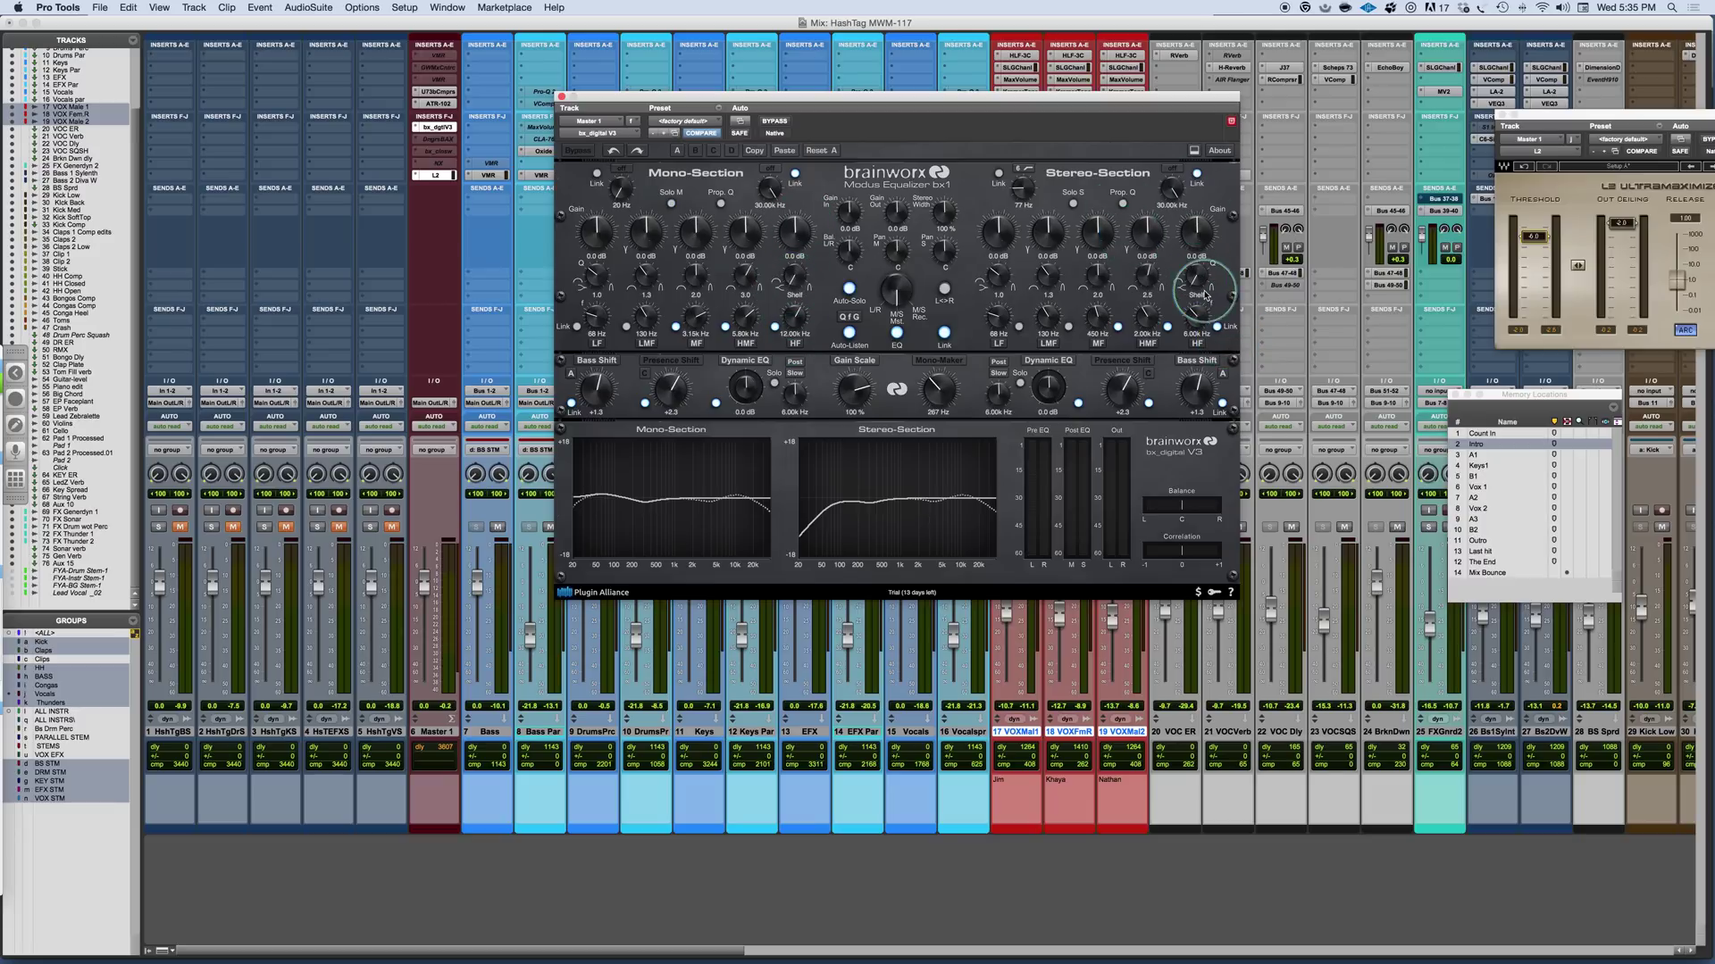
# Boost the linked HF shelves by about 7.3 dB at 40 kHz and fine-tune them during playback.
pyautogui.moveTo(785, 236); pyautogui.dragTo(786, 225)
pyautogui.moveTo(791, 344); pyautogui.dragTo(790, 225)
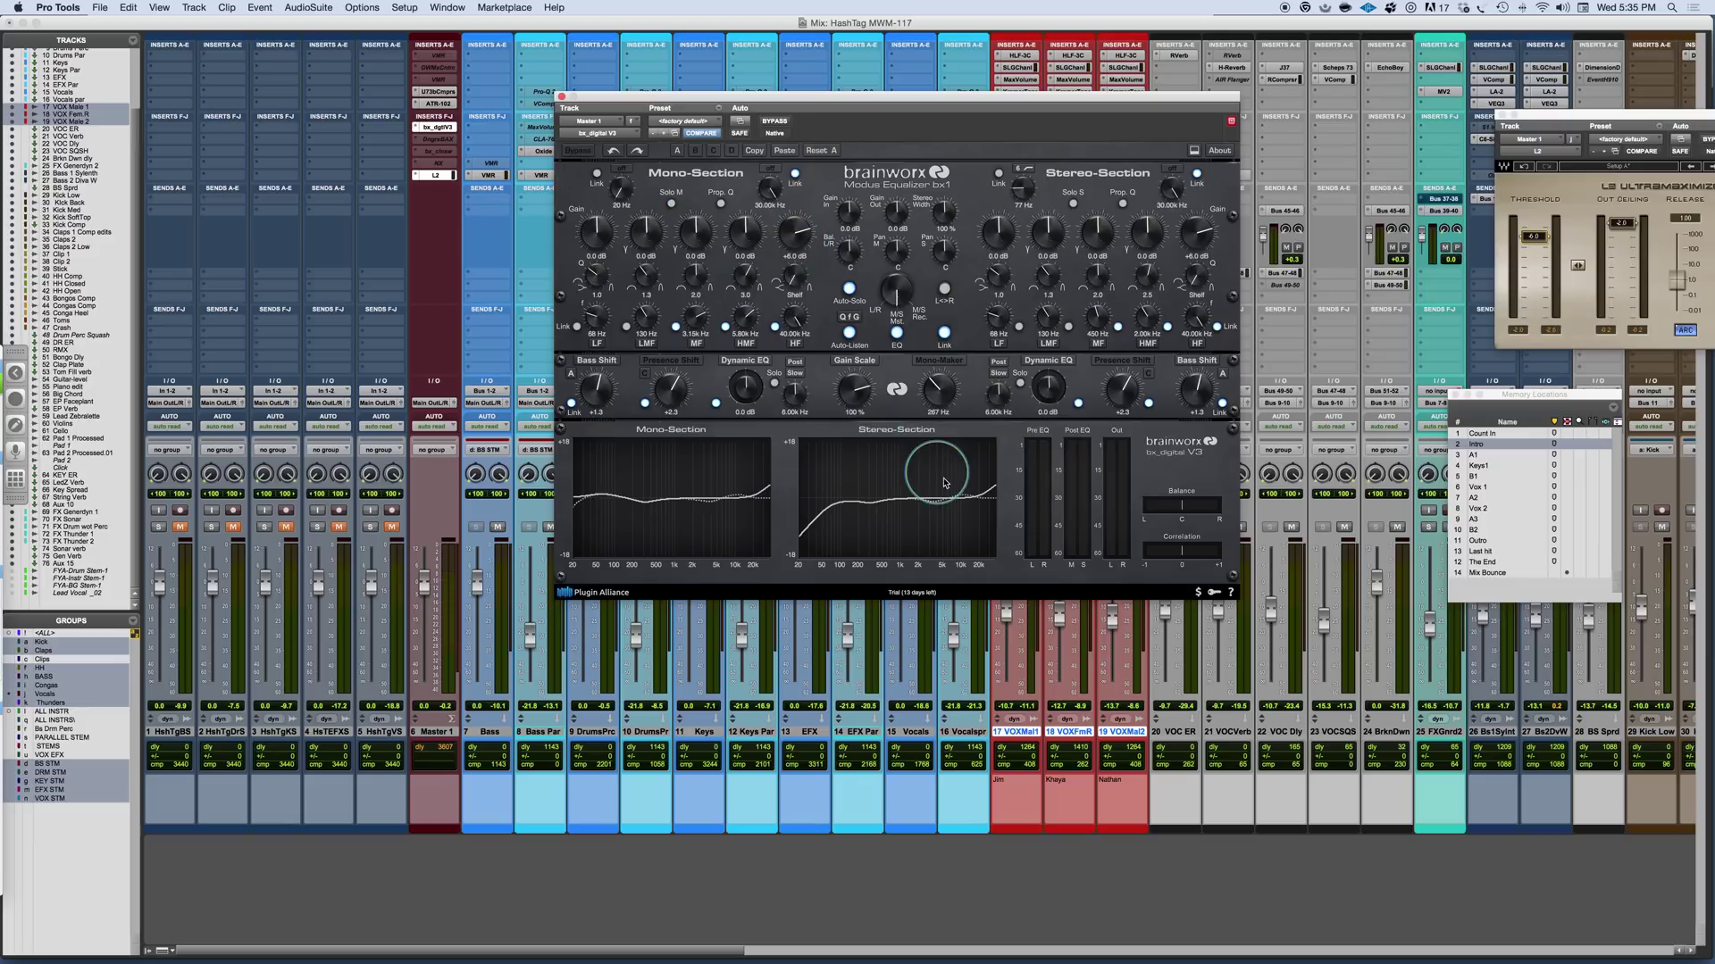
pyautogui.press('space')
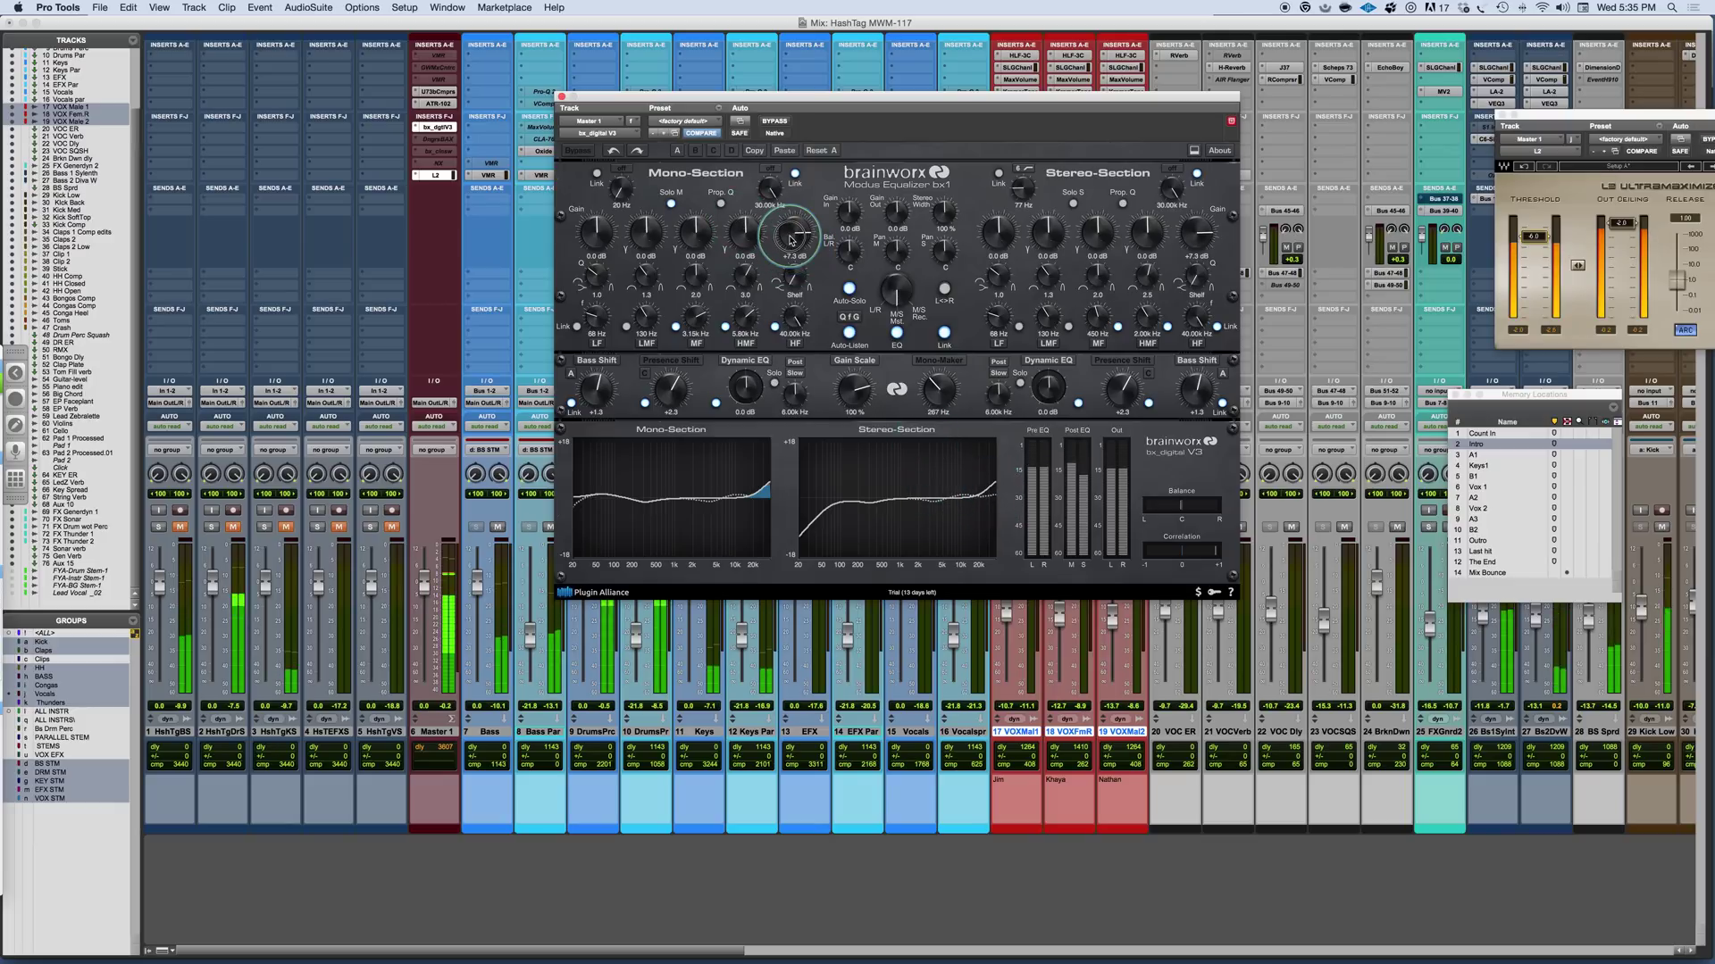
pyautogui.moveTo(791, 247); pyautogui.dragTo(789, 246)
pyautogui.moveTo(801, 338); pyautogui.dragTo(792, 324)
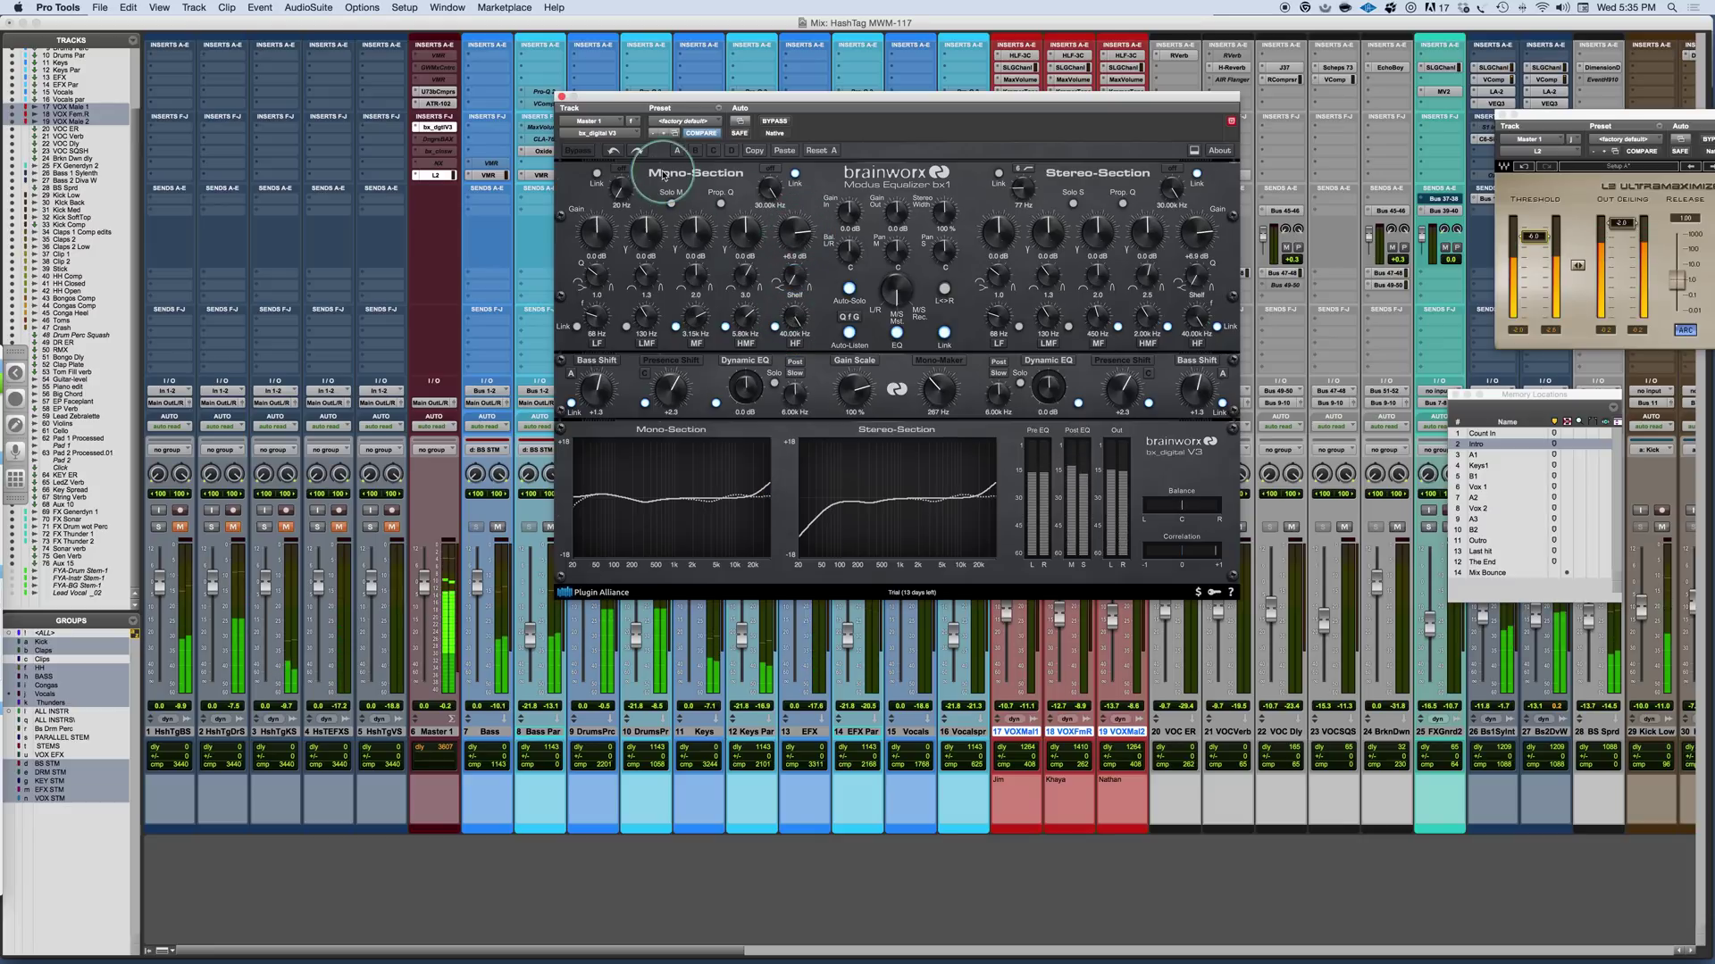
# Compare the mix with and without the HF boost by resetting its gain to 0 dB, undoing that, and resetting it again.
pyautogui.keyDown('alt'); pyautogui.click(791, 234); pyautogui.keyUp('alt')
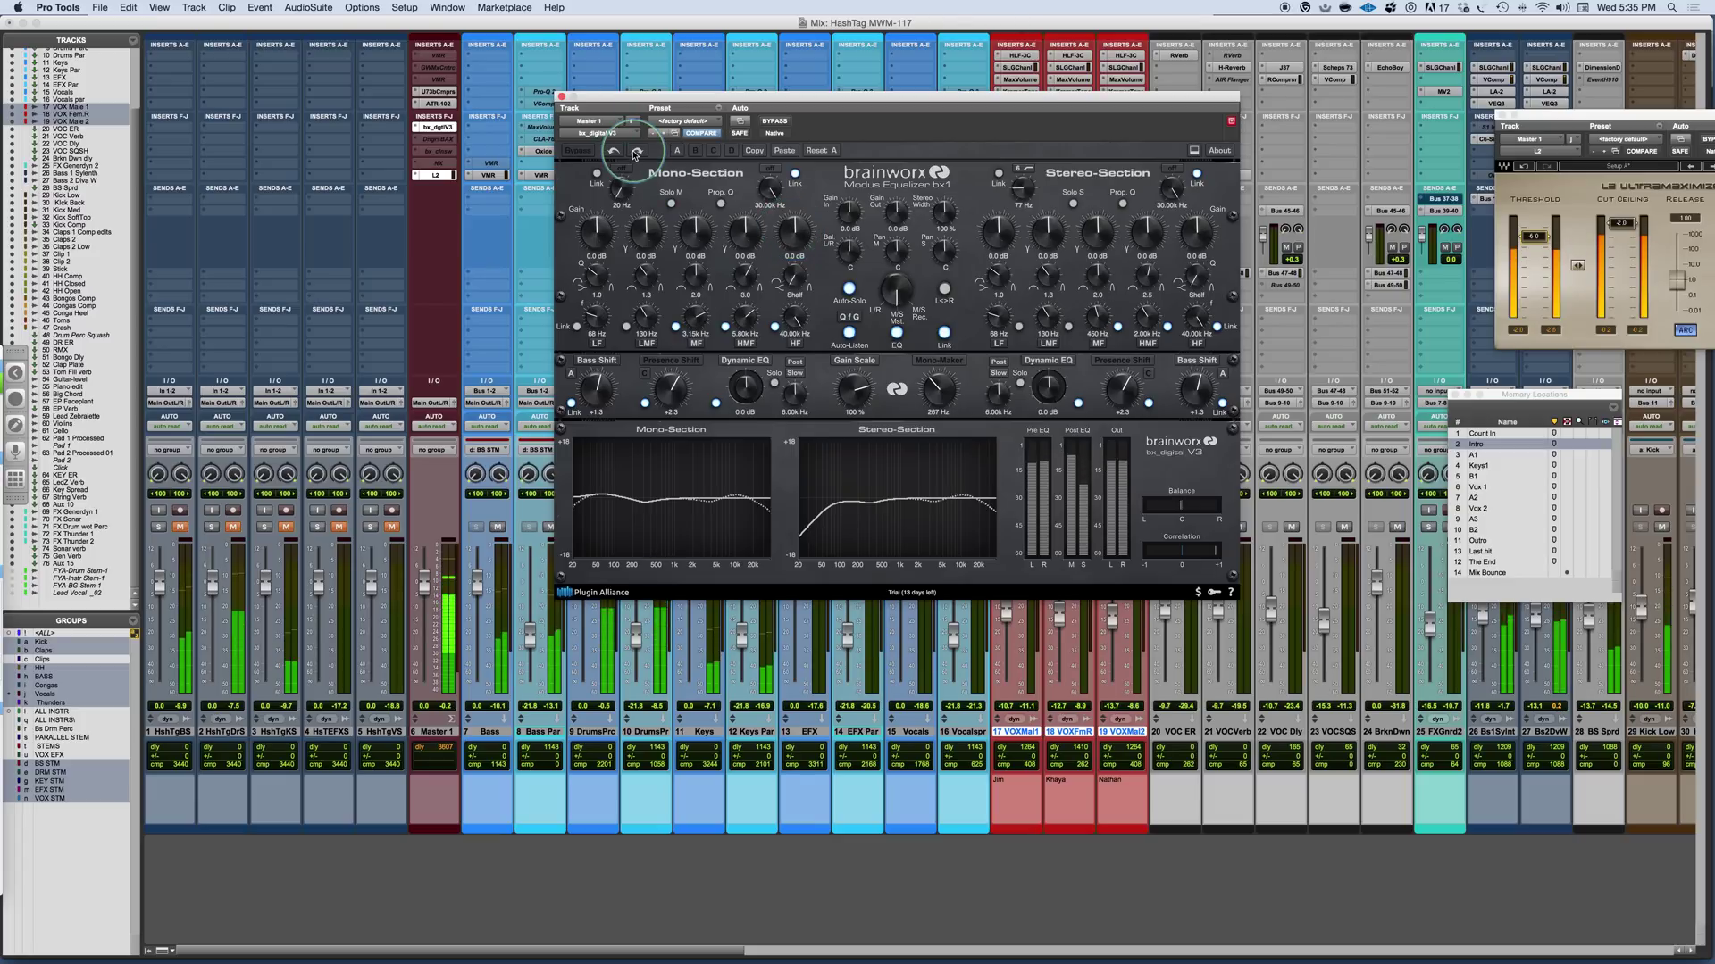
pyautogui.click(614, 151)
pyautogui.click(615, 152)
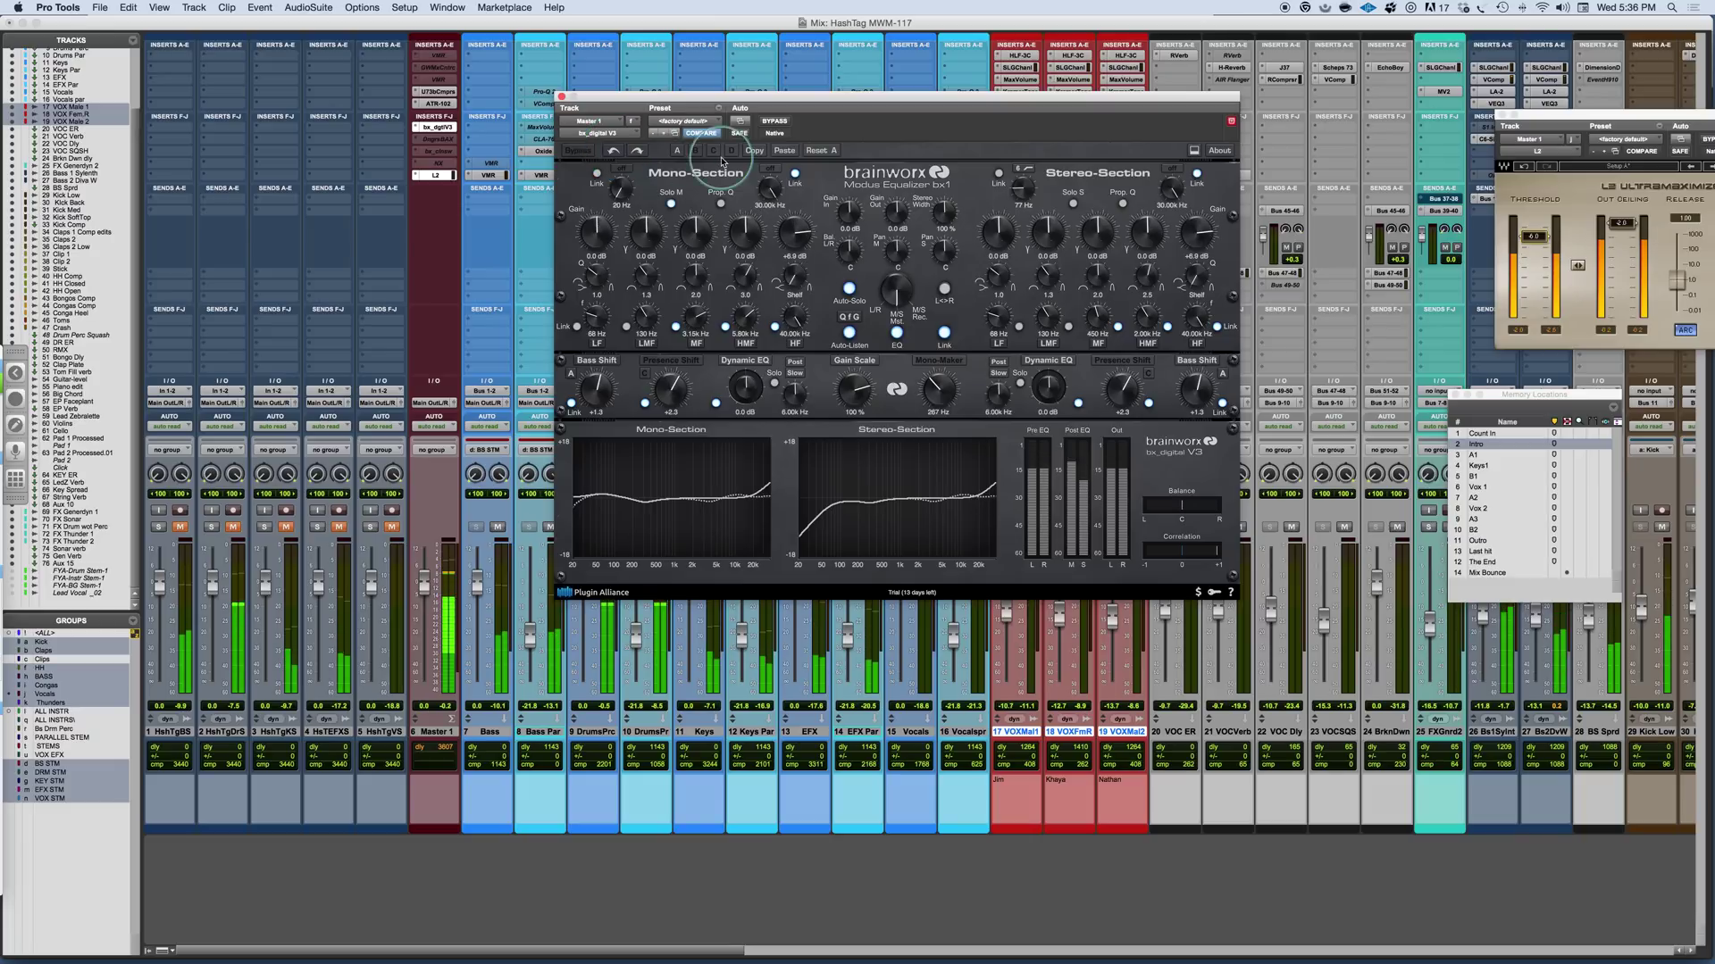
pyautogui.click(794, 235)
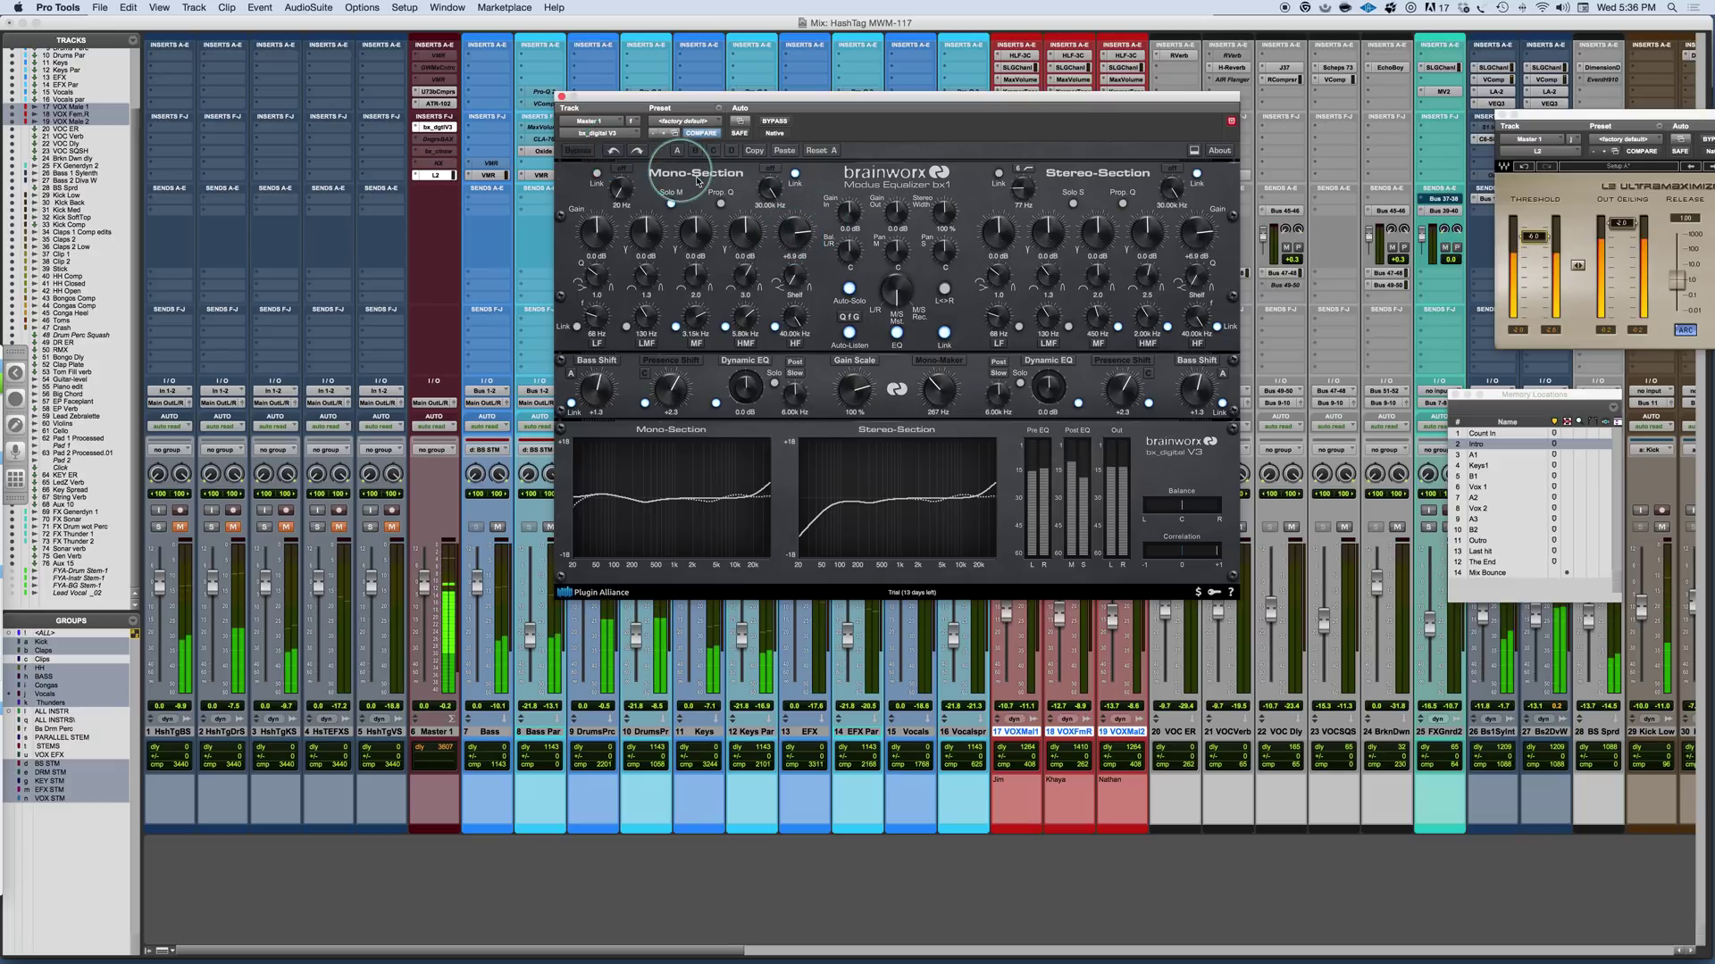
pyautogui.moveTo(792, 234); pyautogui.dragTo(799, 241)
pyautogui.keyDown('alt'); pyautogui.click(799, 241); pyautogui.keyUp('alt')
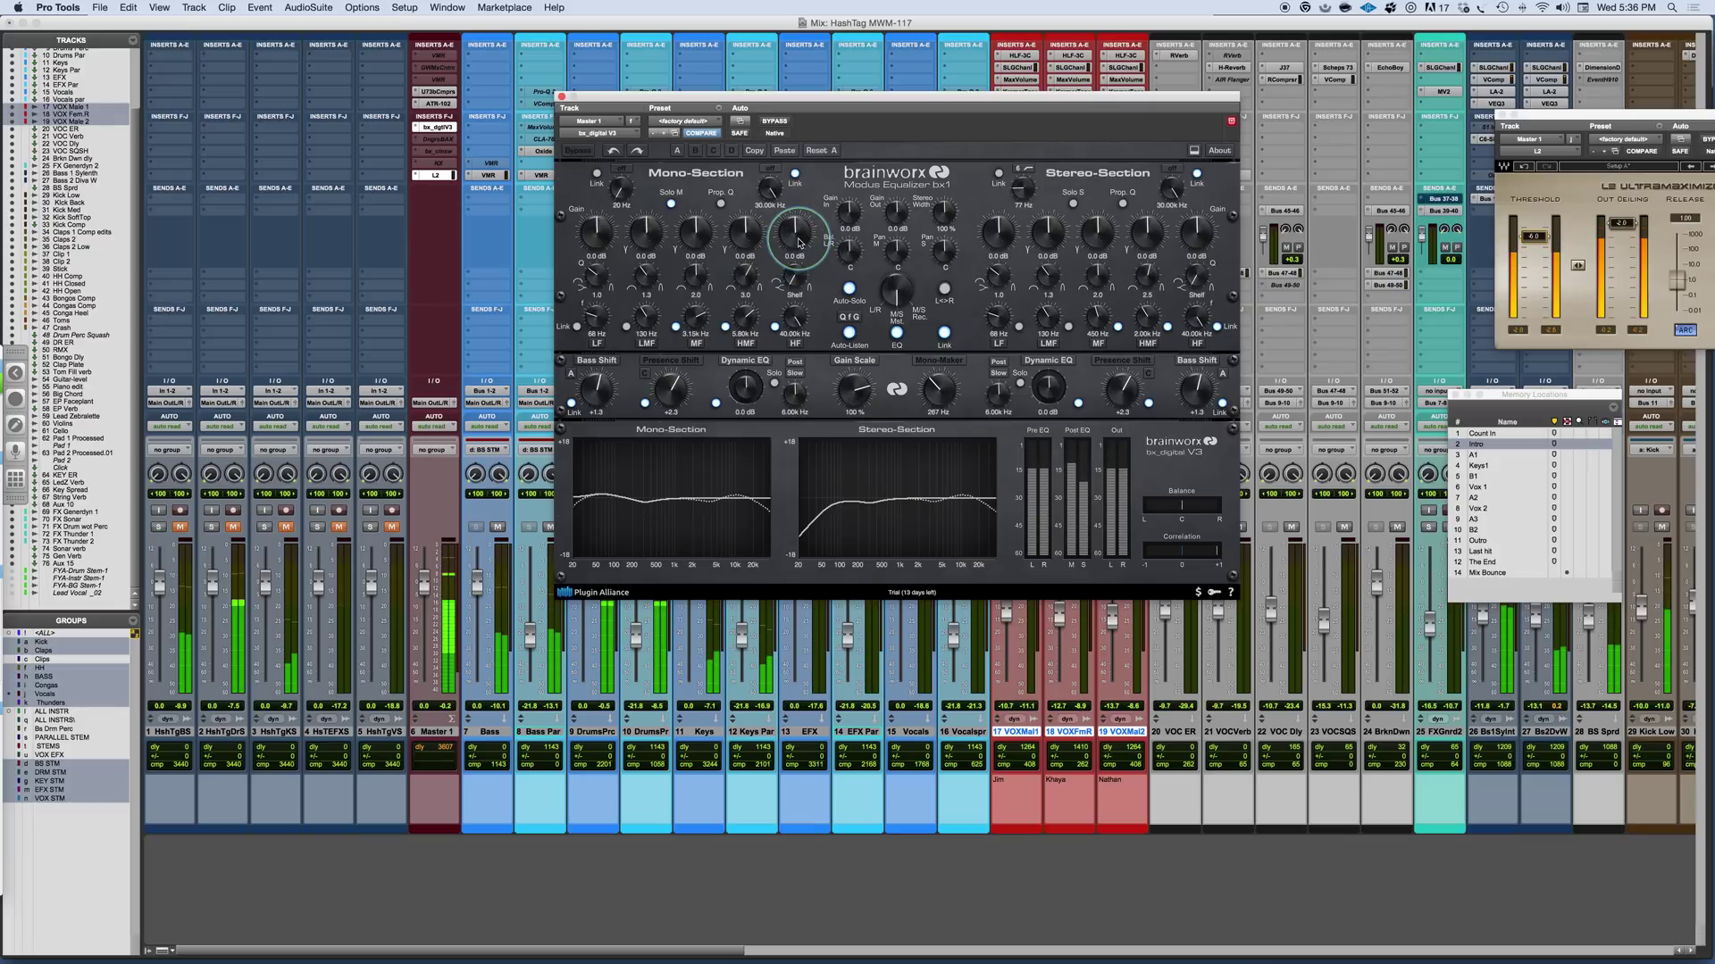
# Boost the linked HF shelves by about 6.8 dB and compare the mix with the EQ bypassed and active.
pyautogui.moveTo(799, 242); pyautogui.dragTo(794, 215)
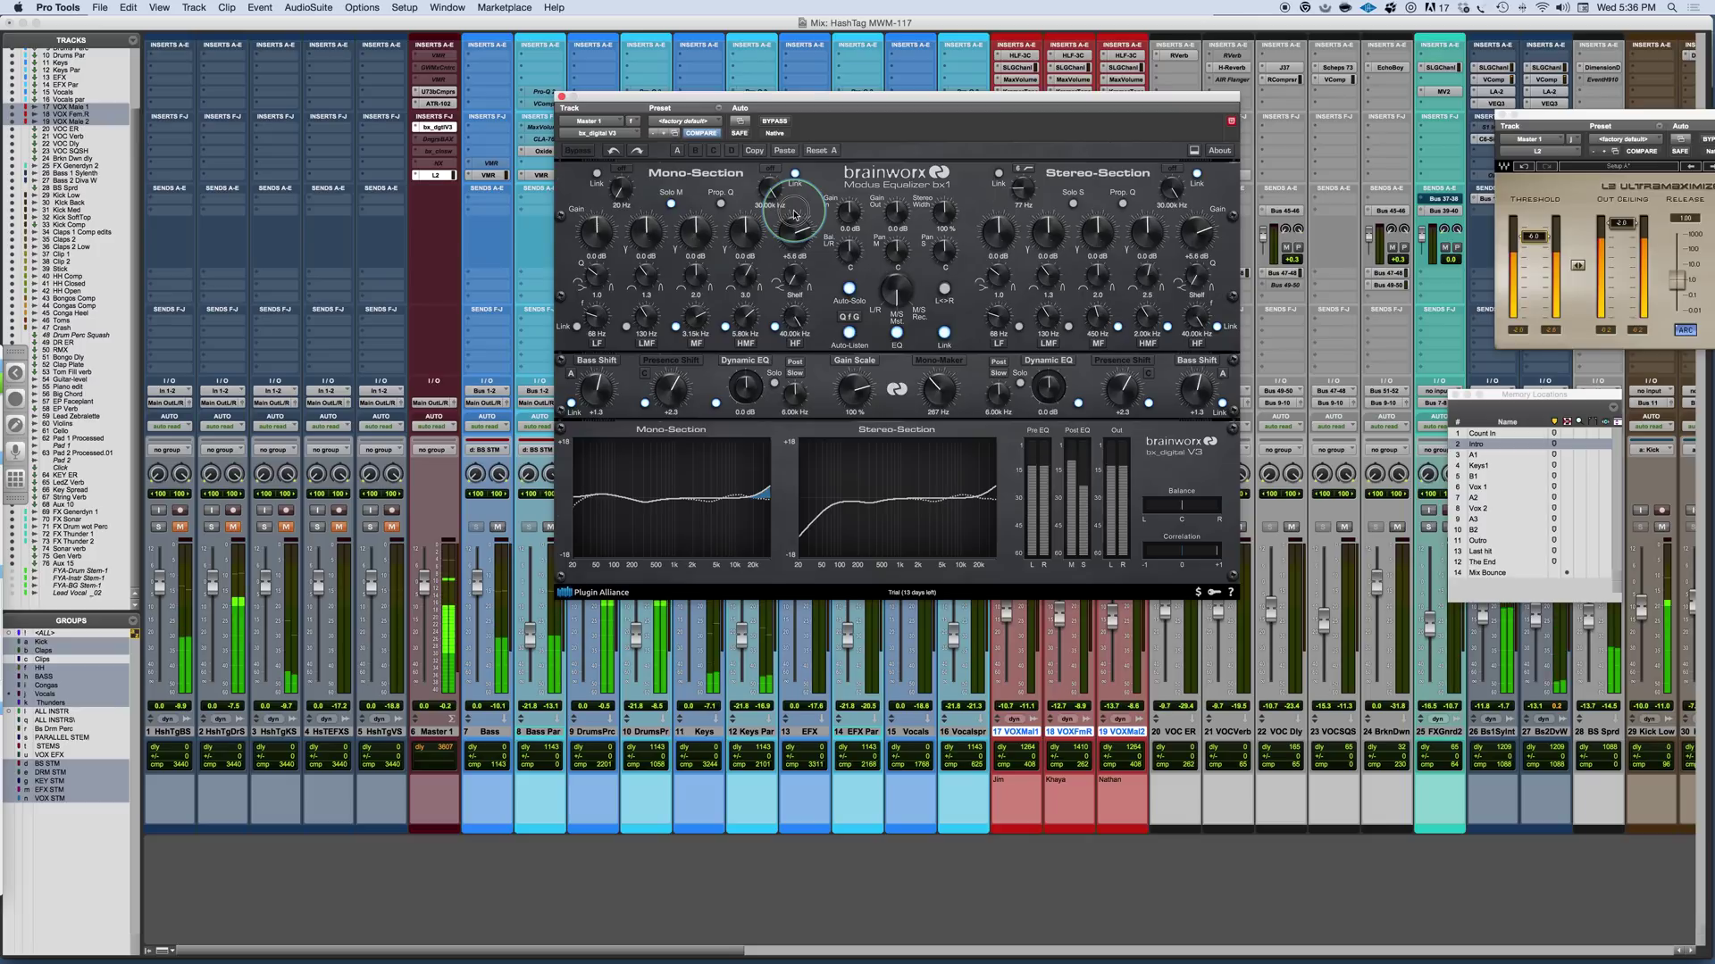
pyautogui.click(776, 122)
pyautogui.click(776, 122)
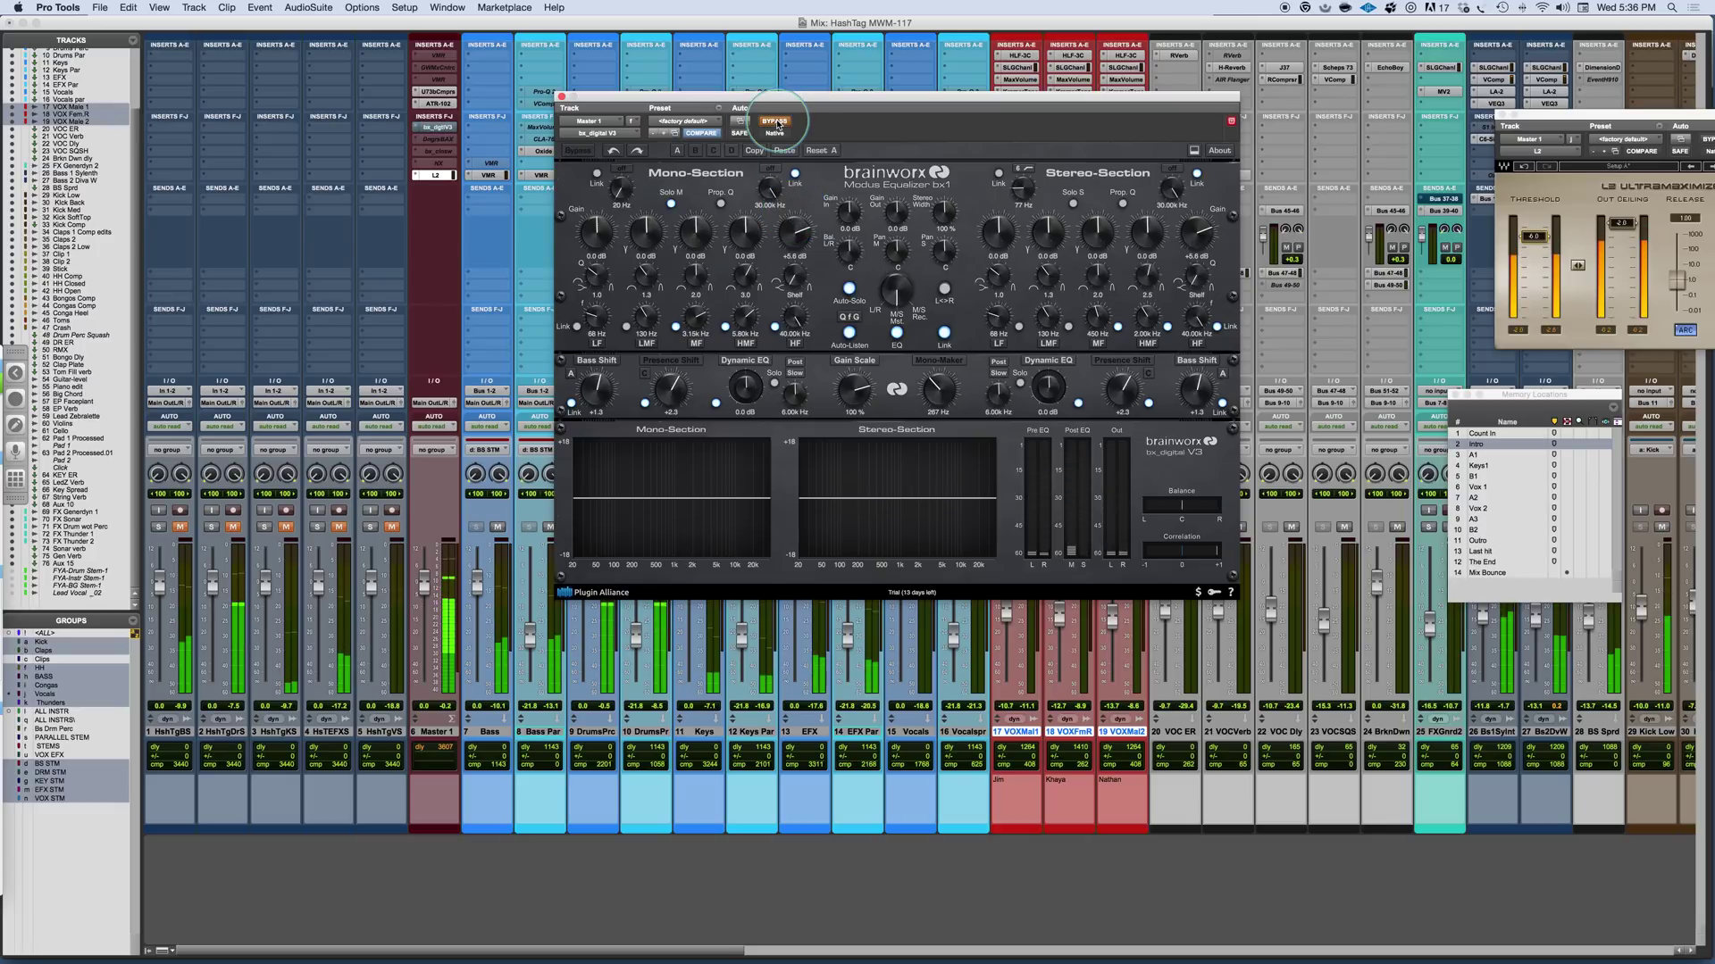
pyautogui.click(777, 123)
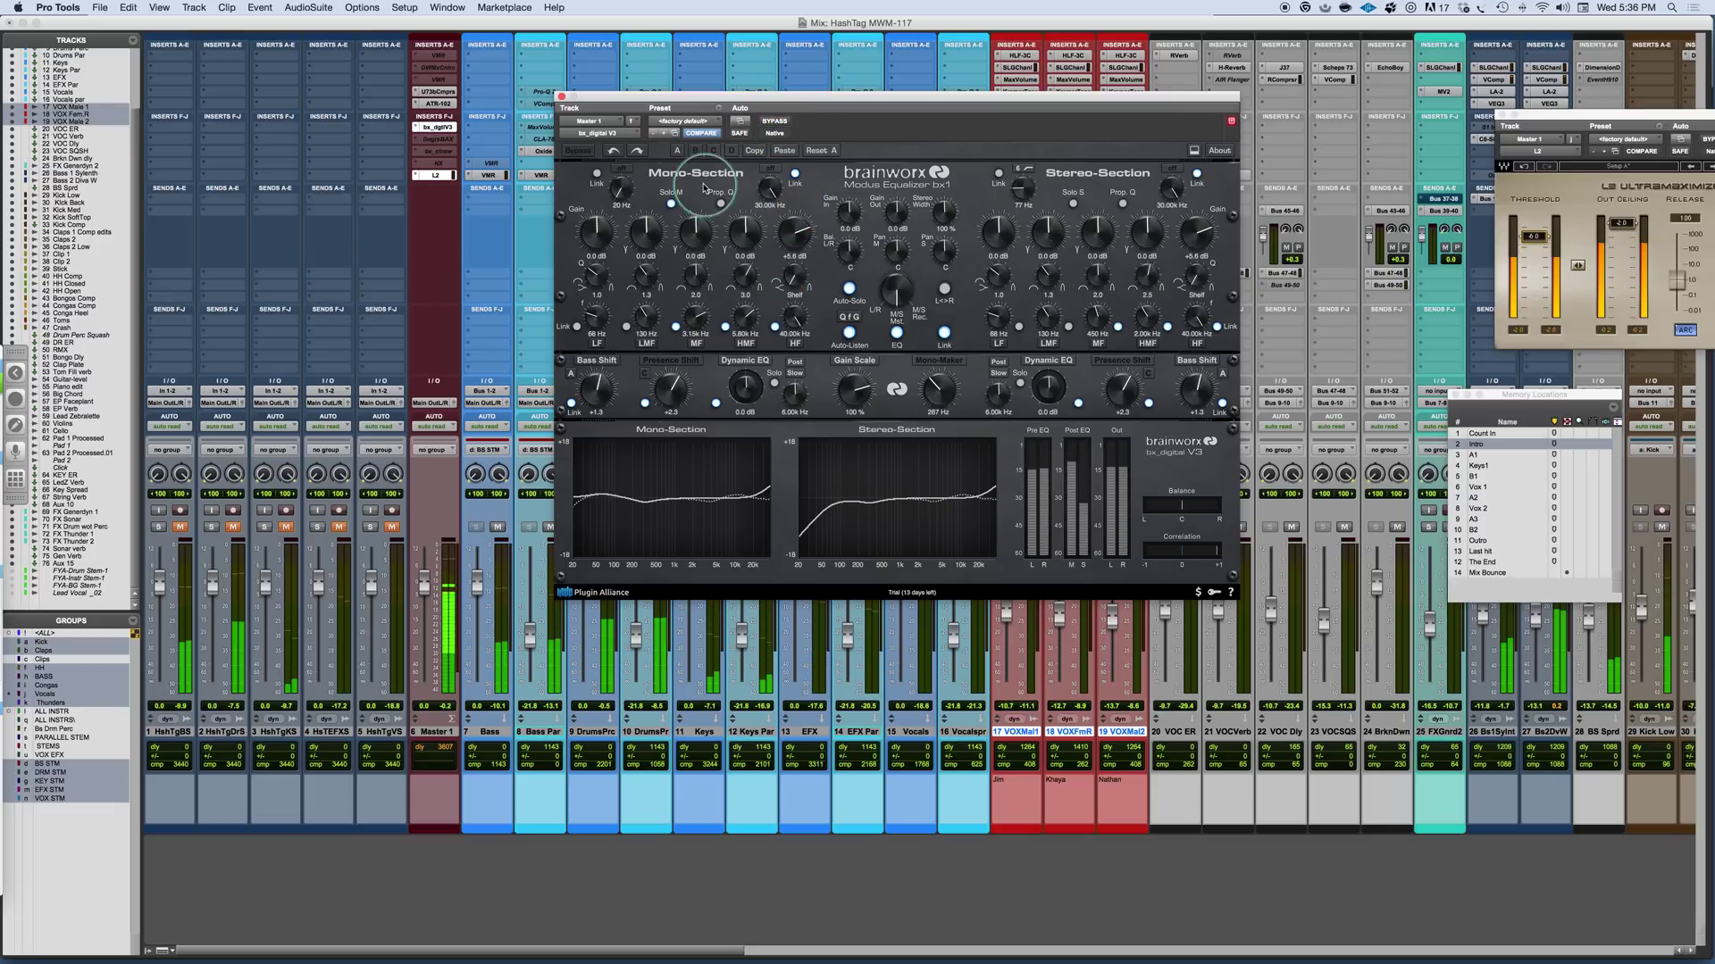